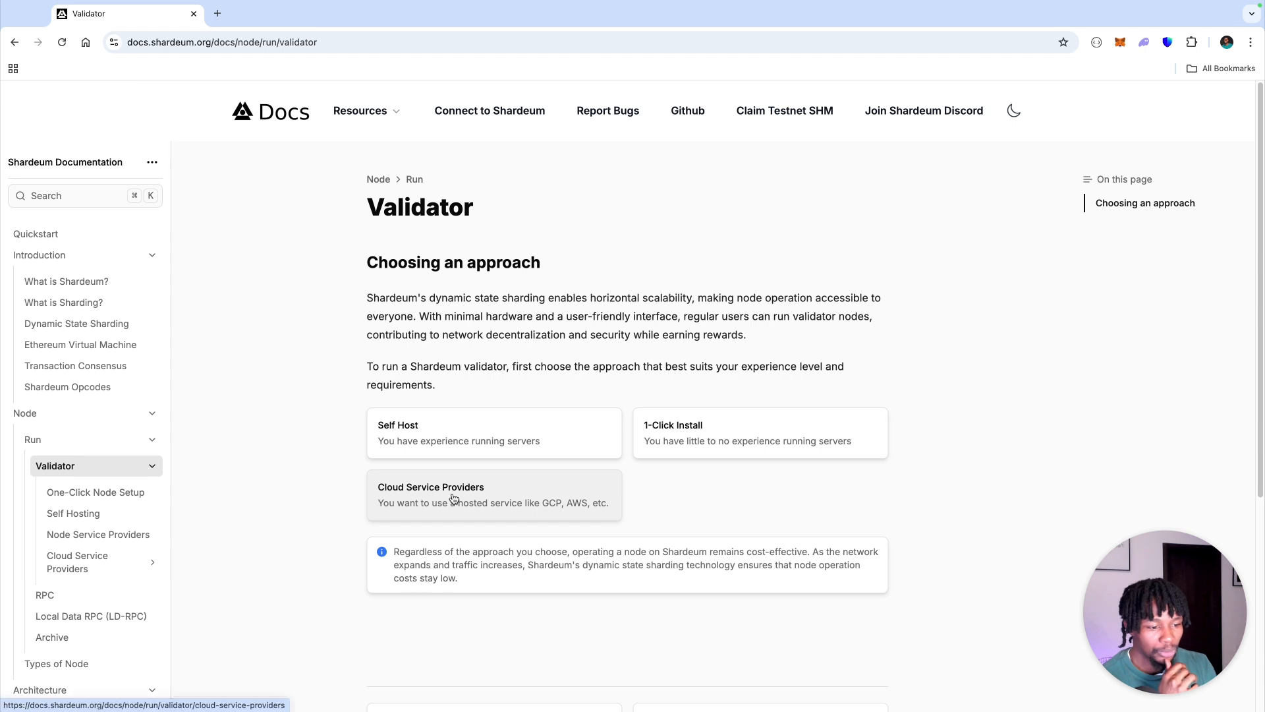
Open the Google Cloud Platform setup guide among the validator documentation's cloud service provider guides.
{"action": "left_click", "coordinate": [454, 499]}
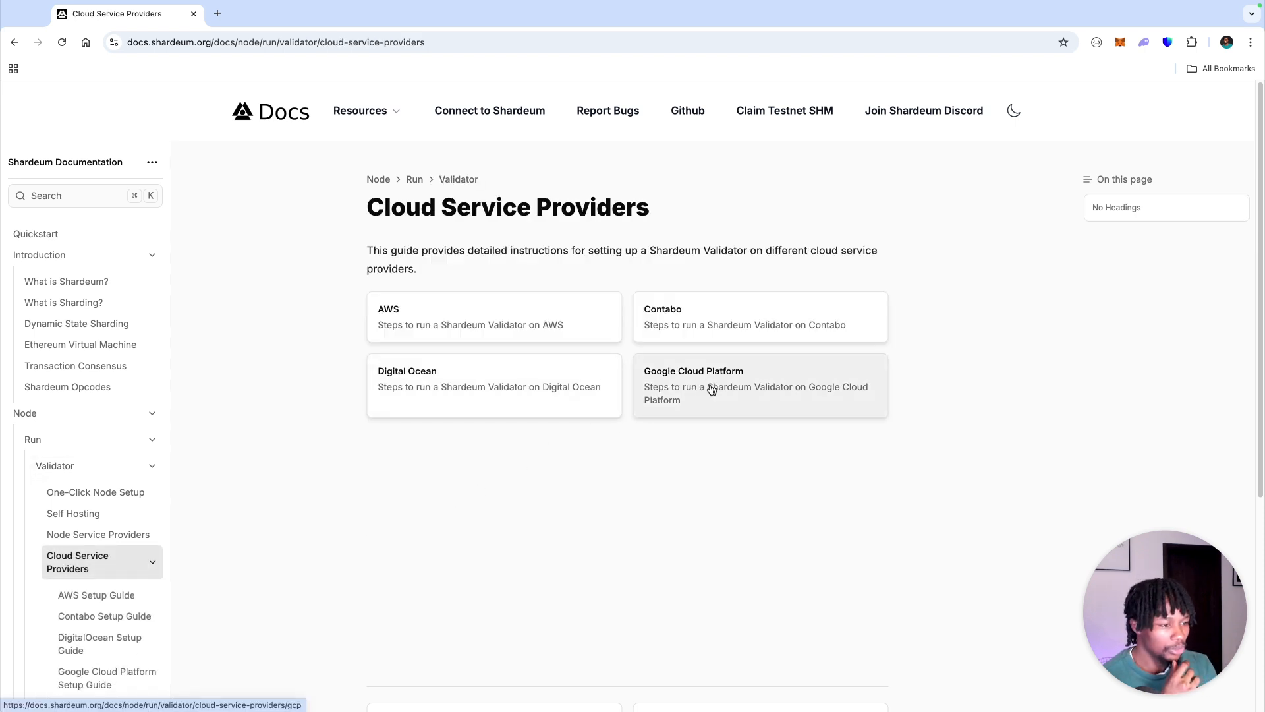
{"action": "left_click", "coordinate": [712, 389]}
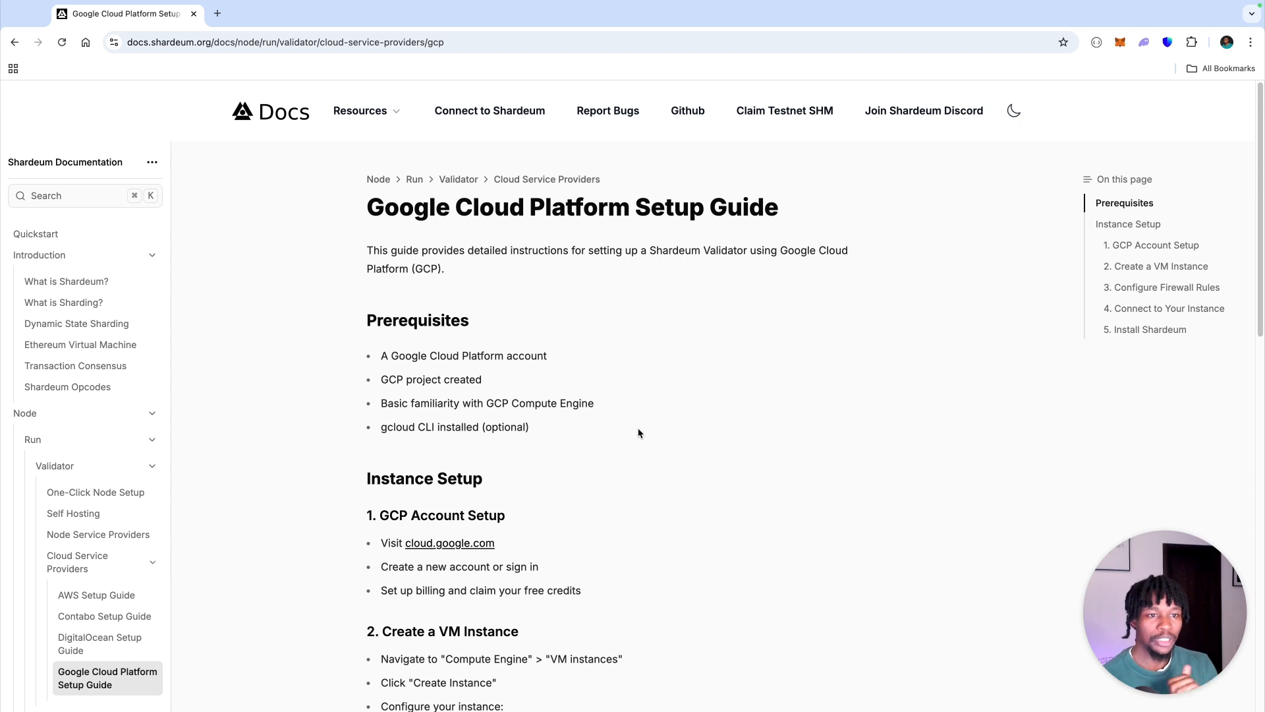
Open the Google Cloud VM instances page in a new browser tab and close the stray "vm" search tab.
{"action": "left_click", "coordinate": [217, 13]}
{"action": "type", "text": "vm"}
{"action": "key", "text": "super+Return"}
{"action": "left_click", "coordinate": [386, 93]}
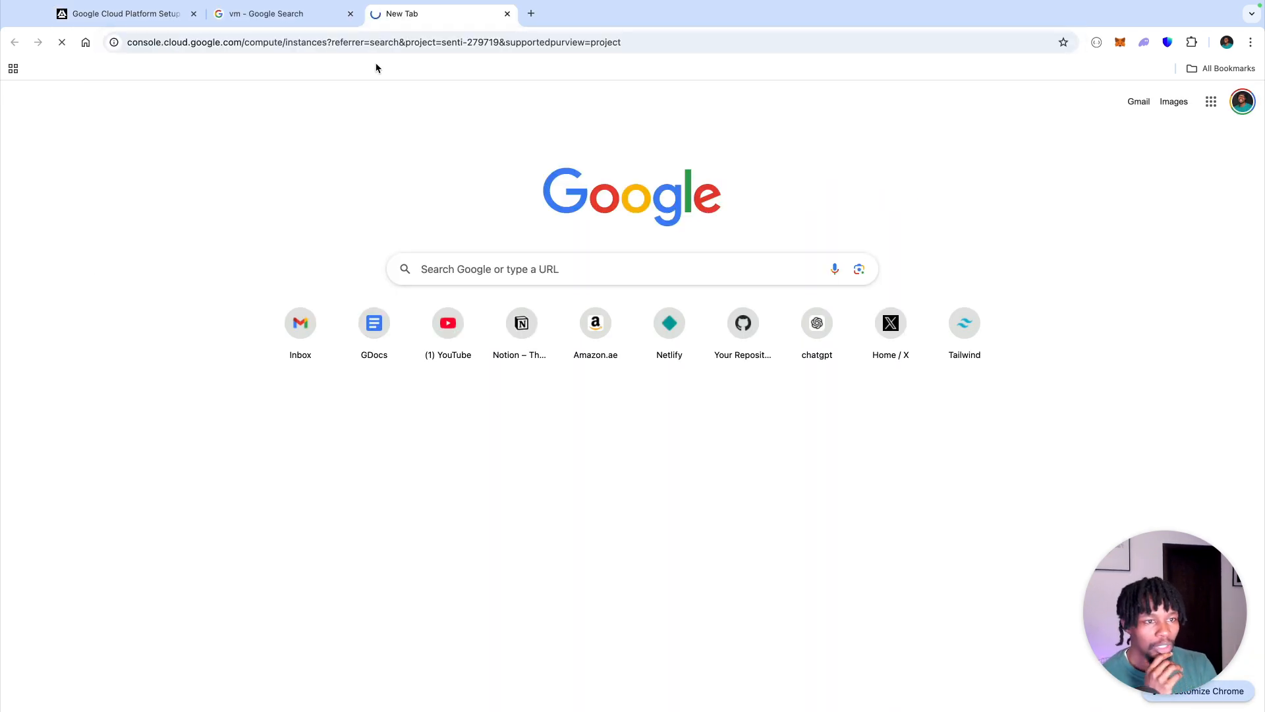
{"action": "left_click", "coordinate": [350, 13]}
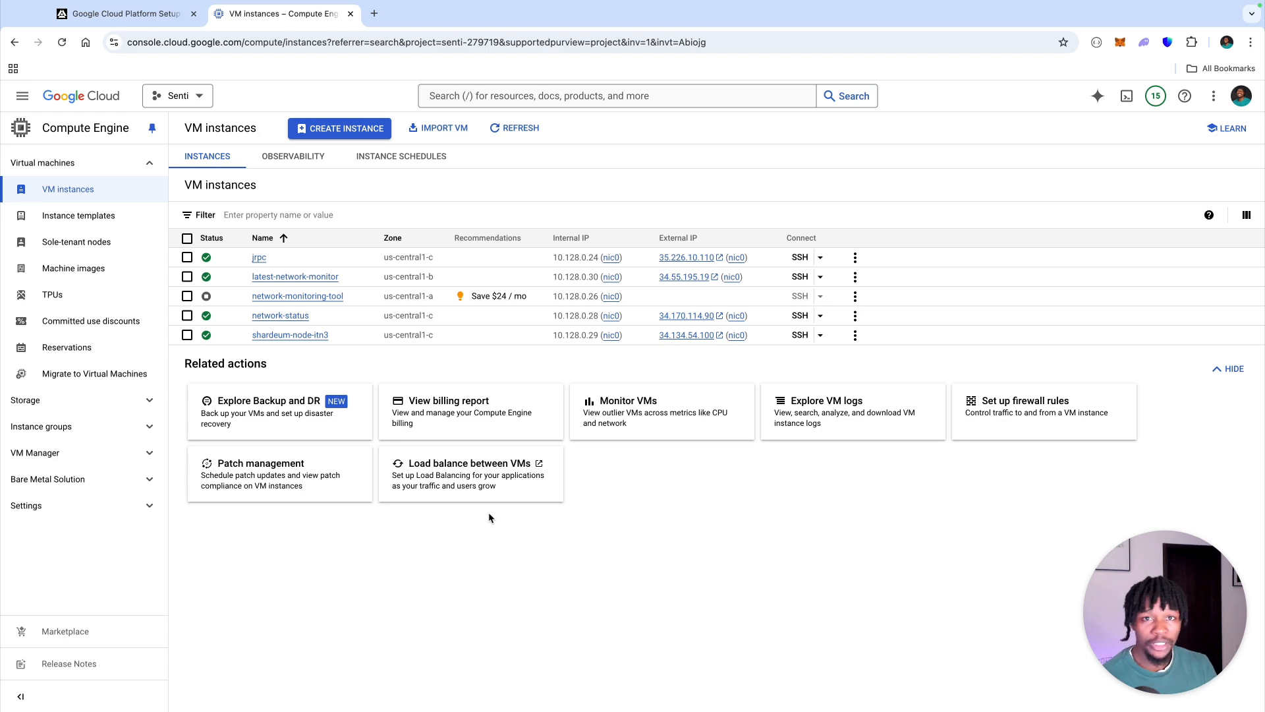
Start creating a new VM instance and name it shardeum-node-demo.
{"action": "left_click", "coordinate": [360, 138]}
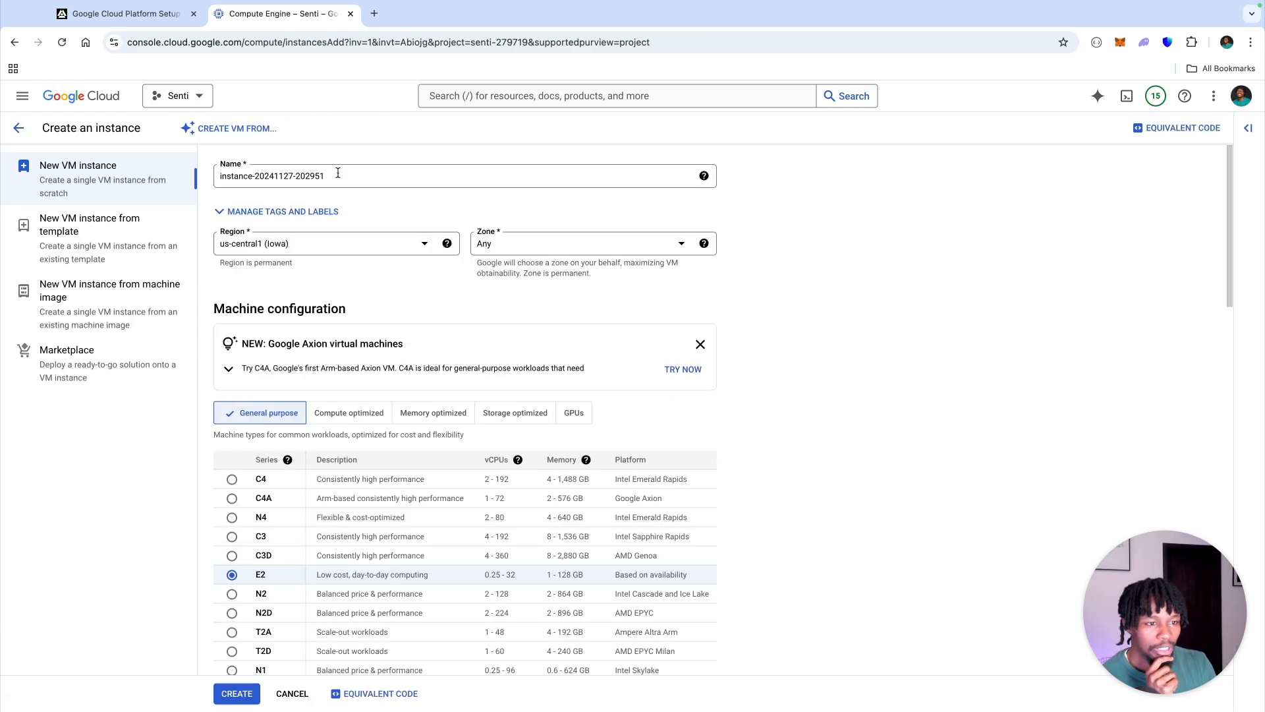
{"action": "triple_click", "coordinate": [336, 171]}
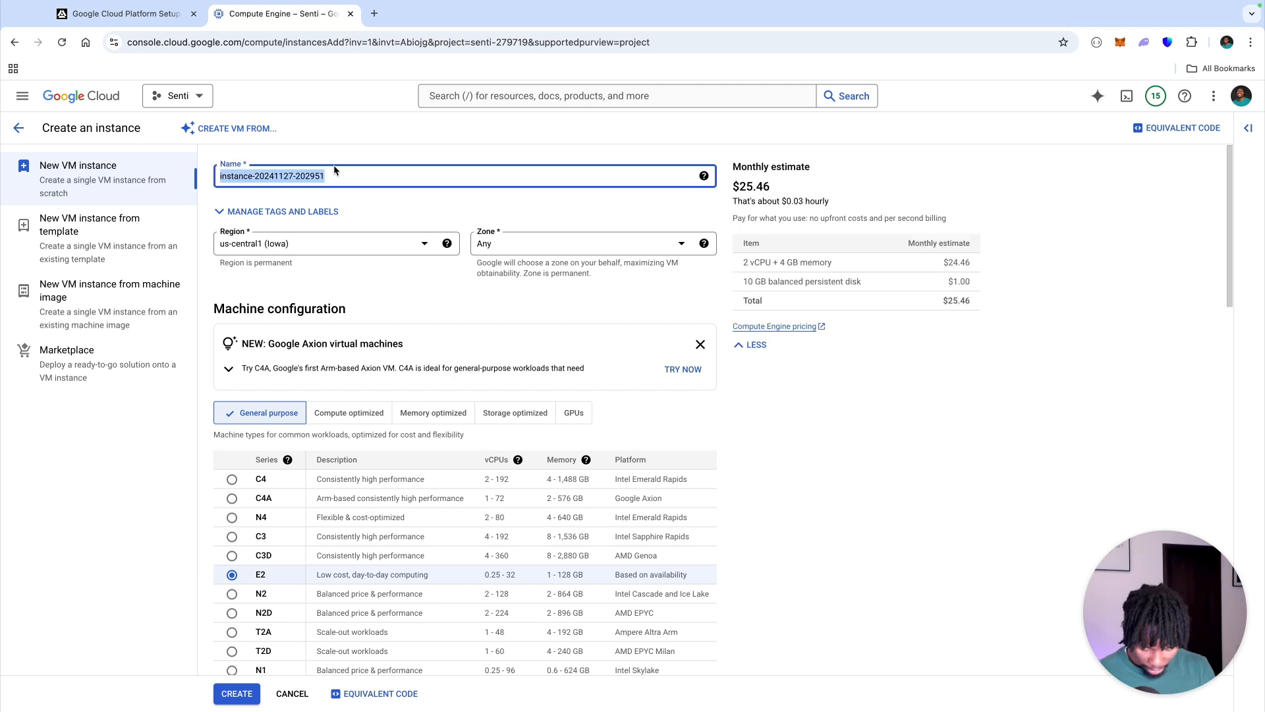
{"action": "type", "text": "shar"}
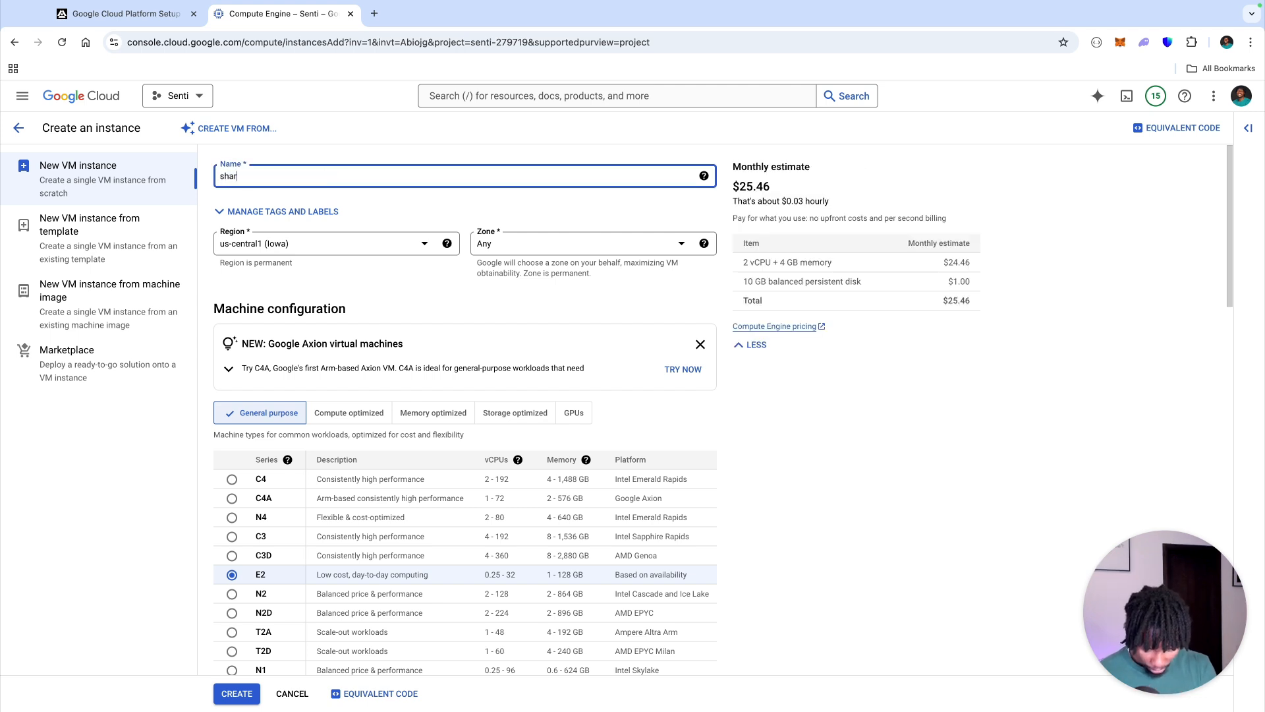
{"action": "type", "text": "deum-n"}
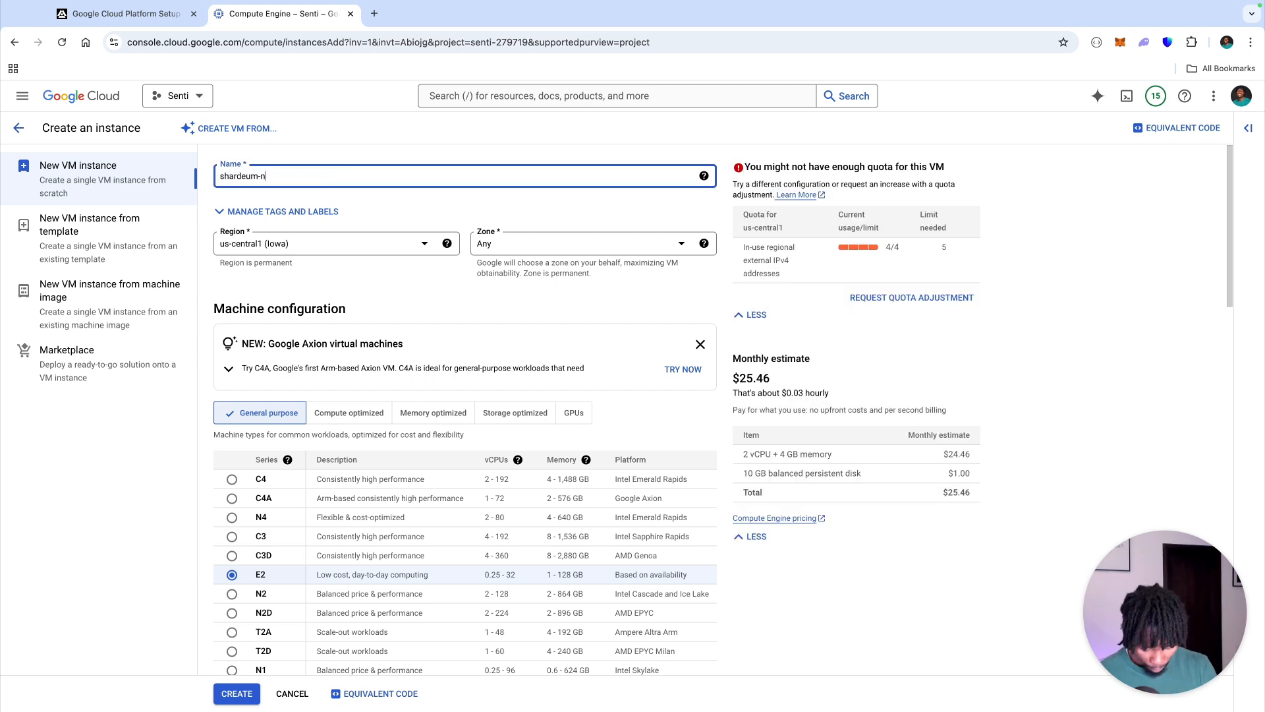
{"action": "type", "text": "ode-dem o"}
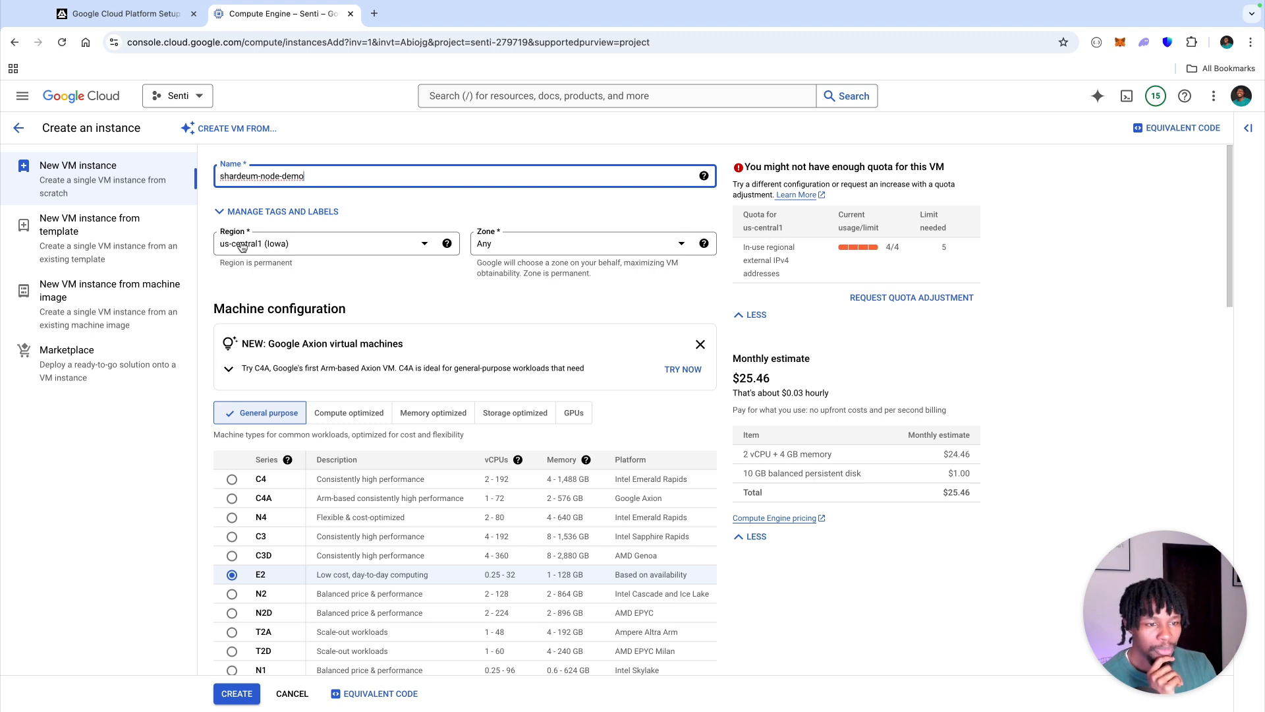
Set the instance's region to me-central1 (Doha).
{"action": "left_click", "coordinate": [306, 251]}
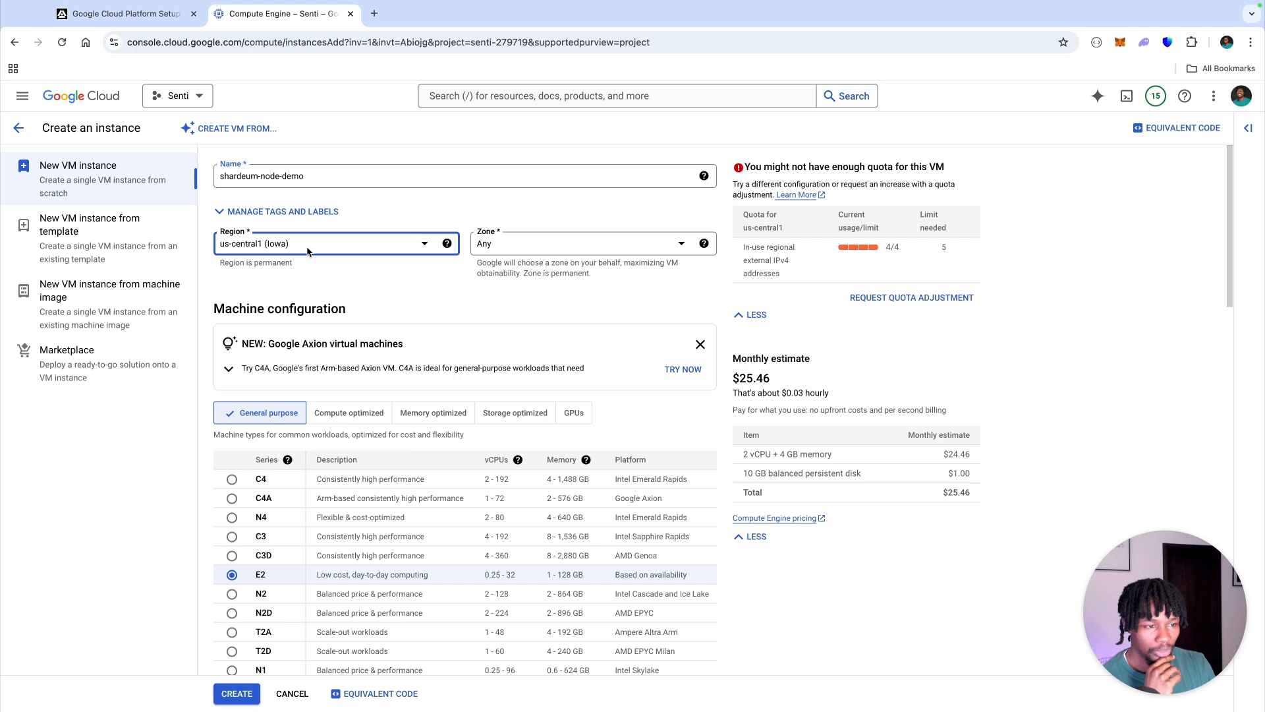
{"action": "scroll", "coordinate": [322, 328], "scroll_direction": "down", "scroll_amount": 10}
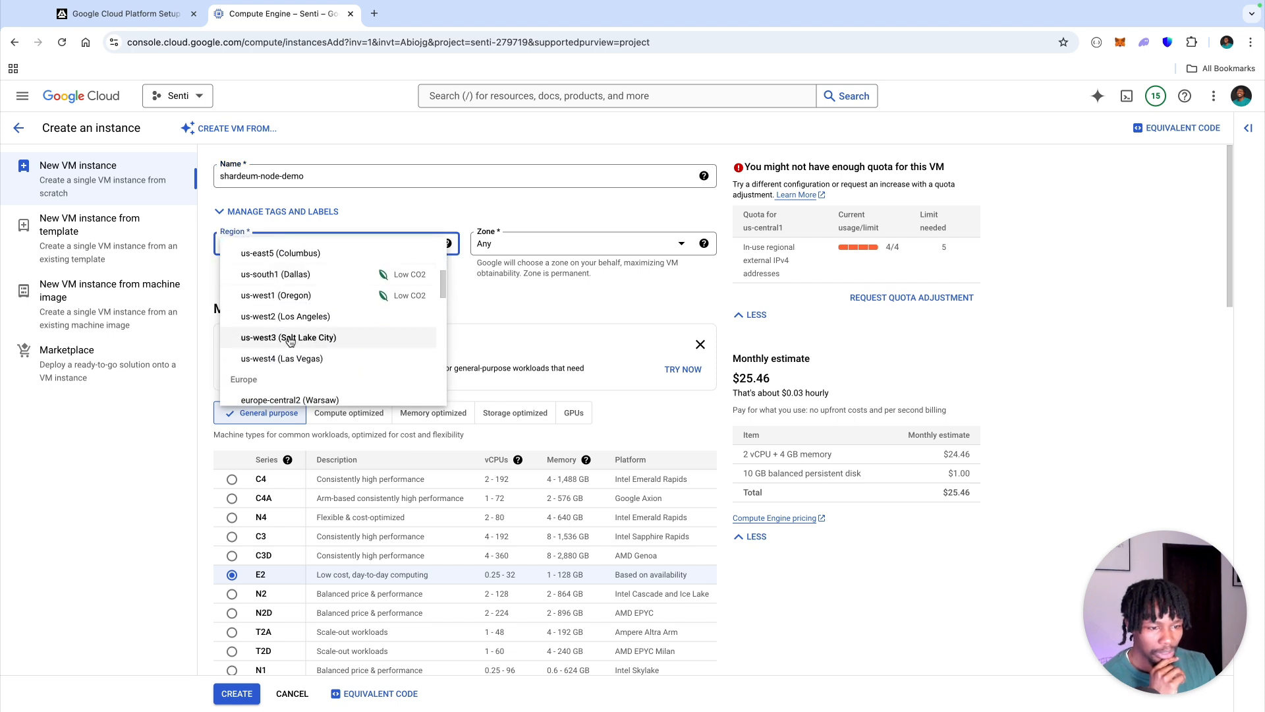
{"action": "scroll", "coordinate": [316, 336], "scroll_direction": "down", "scroll_amount": 1}
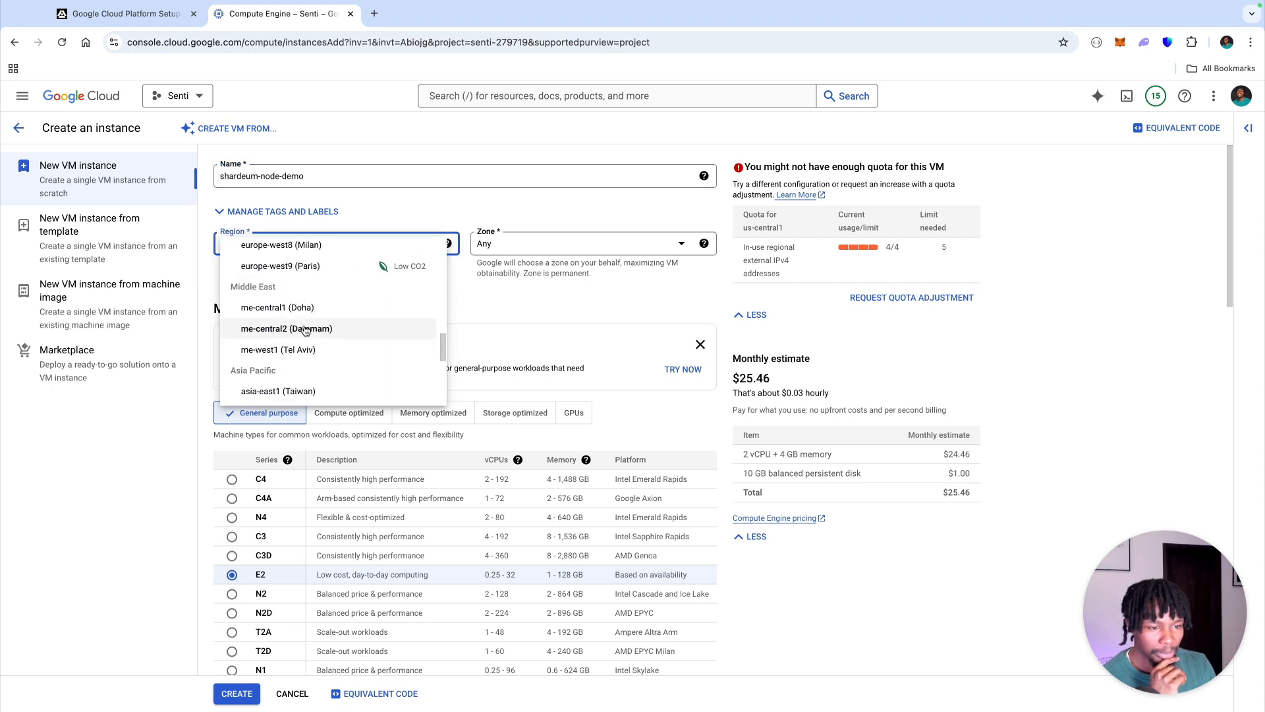
{"action": "left_click", "coordinate": [270, 310]}
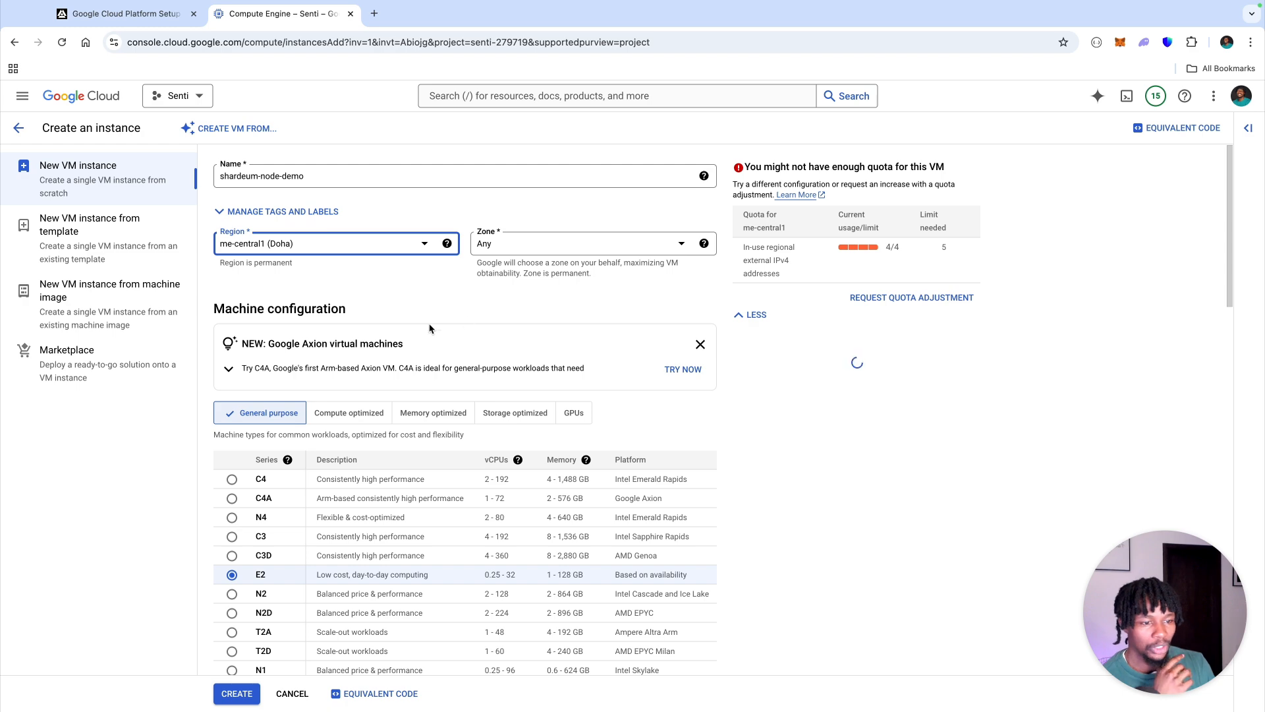
Open the instance's boot disk settings for editing and choose Ubuntu as the operating system.
{"action": "scroll", "coordinate": [384, 318], "scroll_direction": "down", "scroll_amount": 5}
{"action": "scroll", "coordinate": [395, 330], "scroll_direction": "down", "scroll_amount": 6}
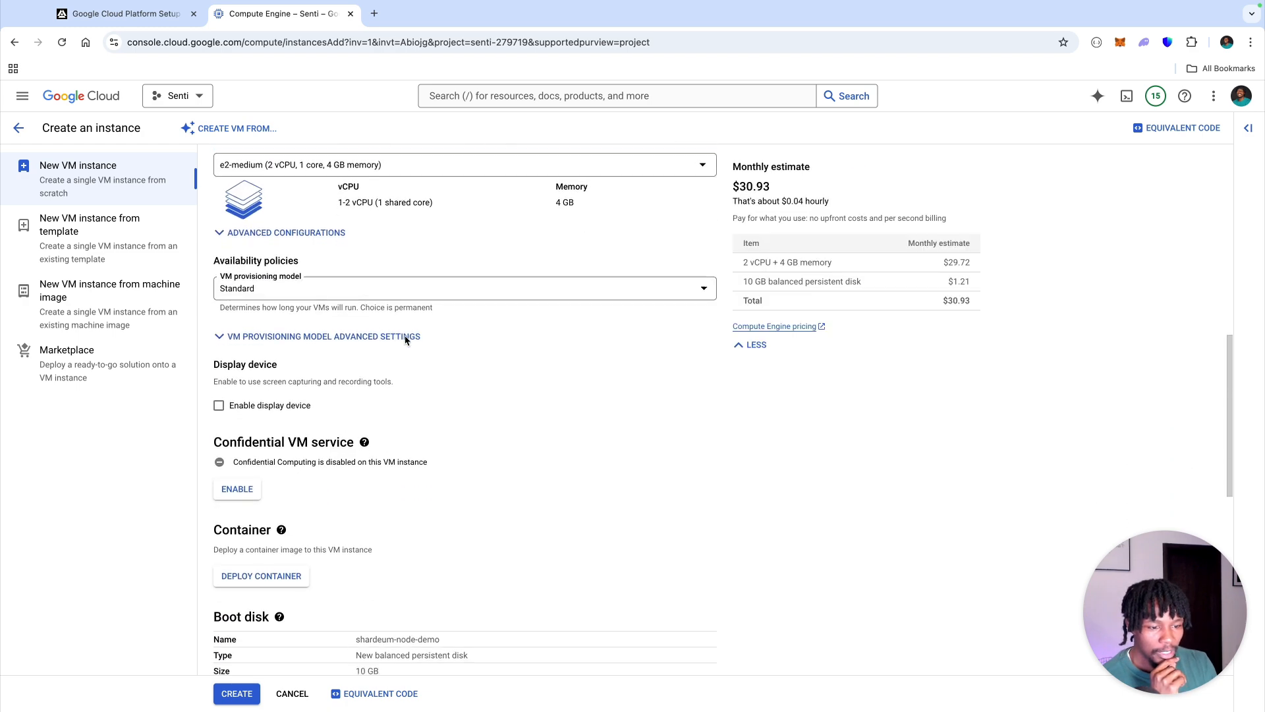
{"action": "scroll", "coordinate": [422, 339], "scroll_direction": "down", "scroll_amount": 3}
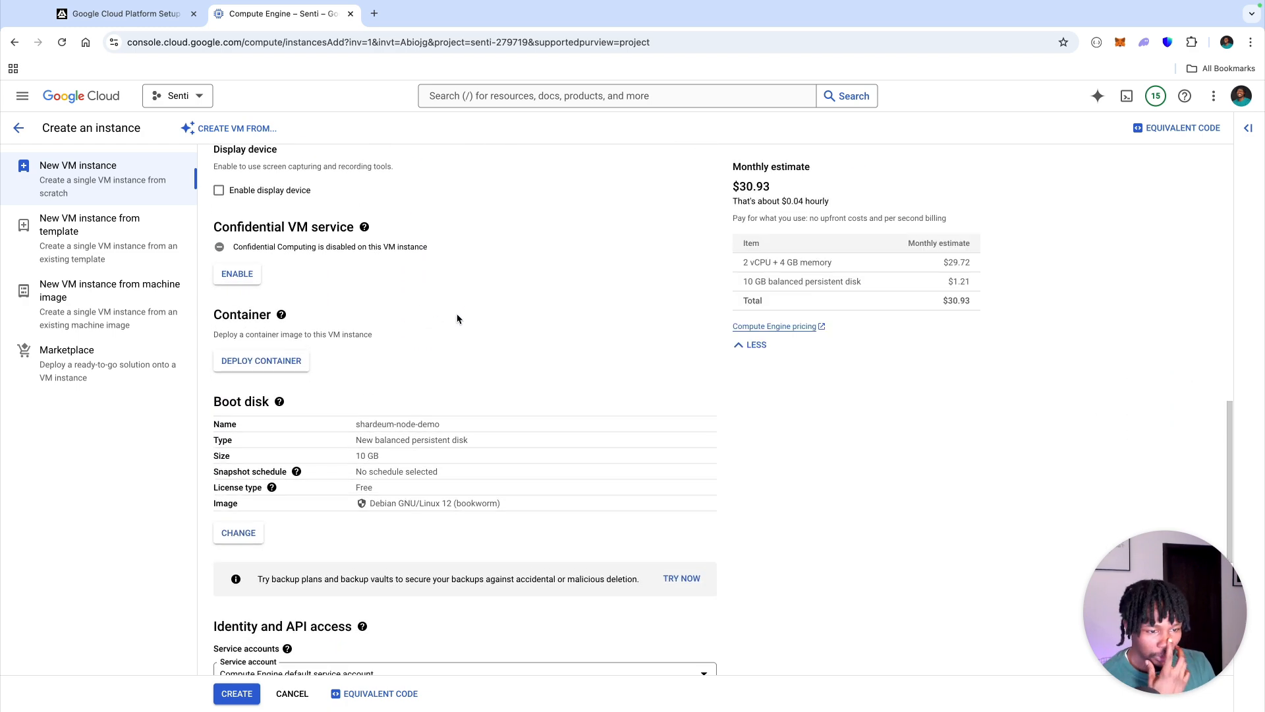
{"action": "left_click", "coordinate": [252, 427]}
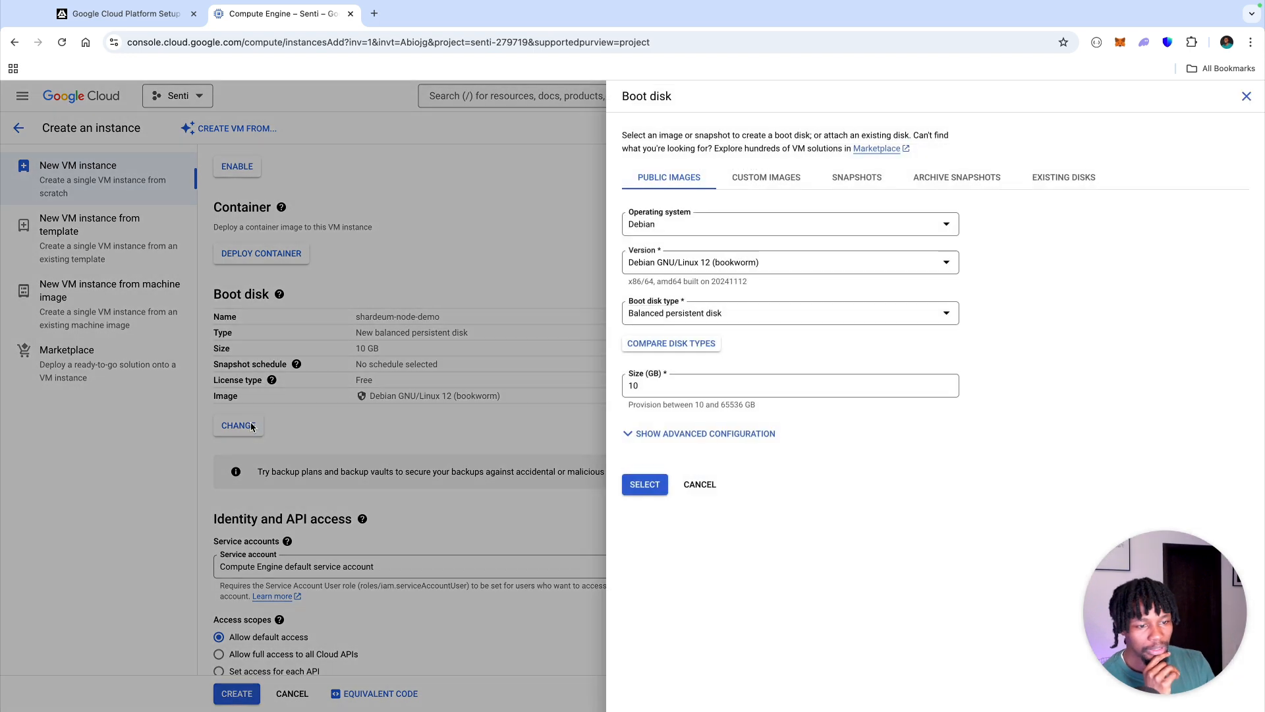
{"action": "left_click", "coordinate": [671, 230]}
{"action": "scroll", "coordinate": [679, 333], "scroll_direction": "down", "scroll_amount": 3}
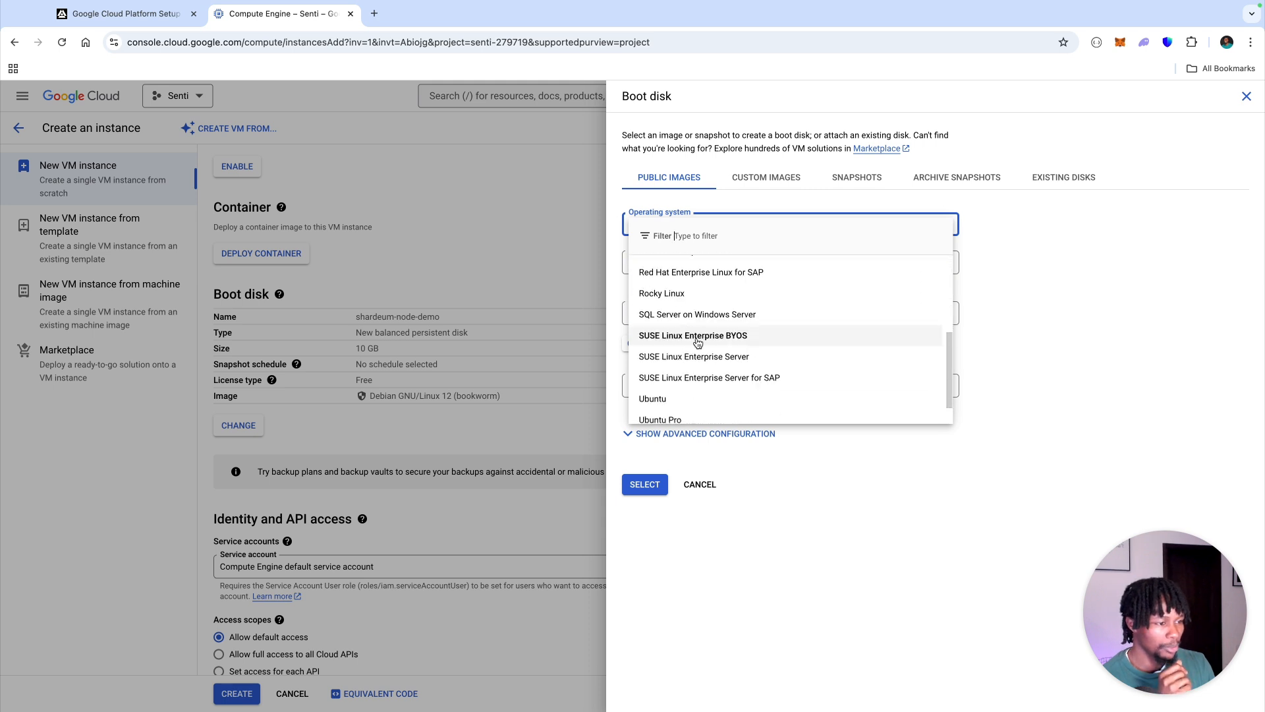
{"action": "scroll", "coordinate": [692, 364], "scroll_direction": "down", "scroll_amount": 1}
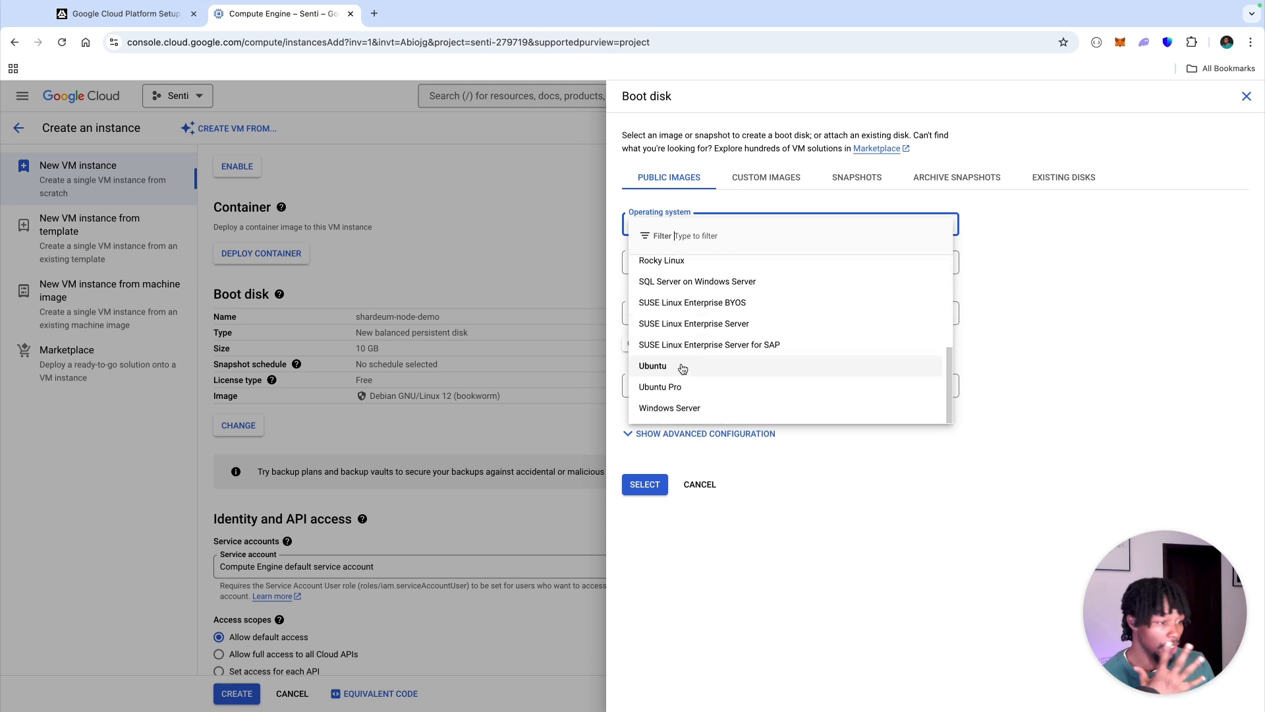
{"action": "left_click", "coordinate": [683, 368]}
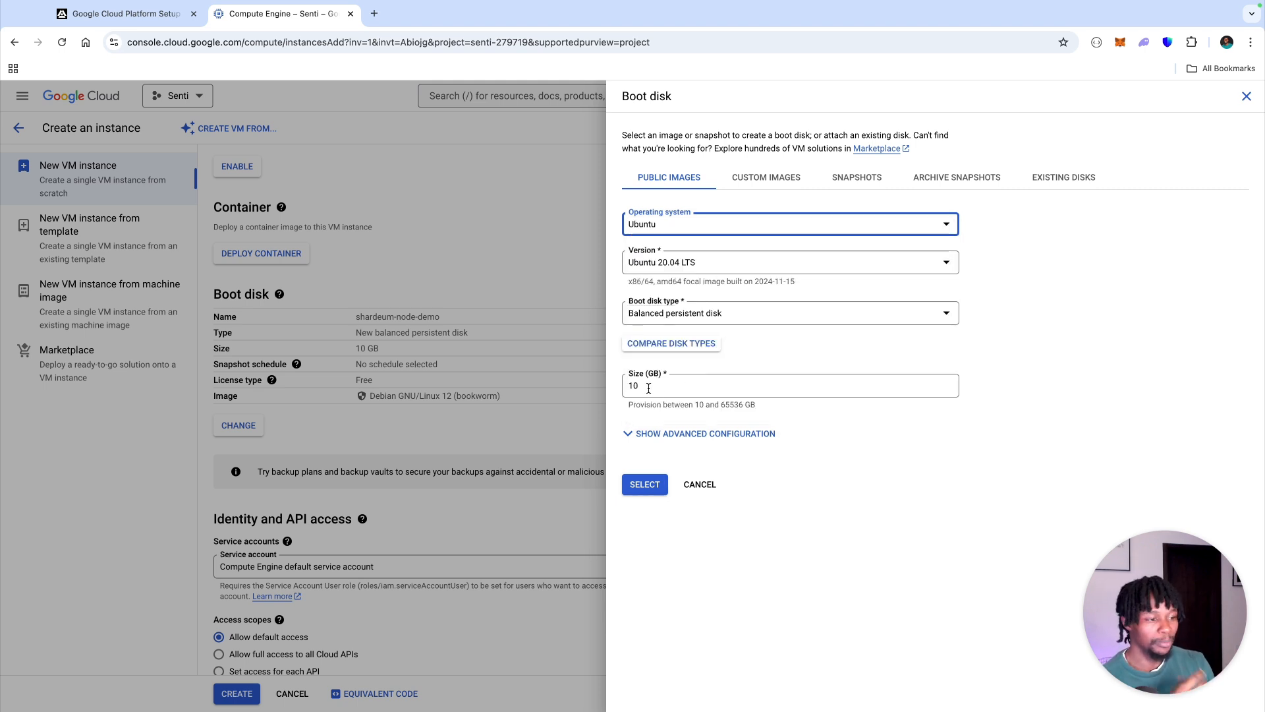
Set the boot disk size to 20 GB and apply the boot disk settings.
{"action": "left_click_drag", "start_coordinate": [648, 388], "coordinate": [630, 383]}
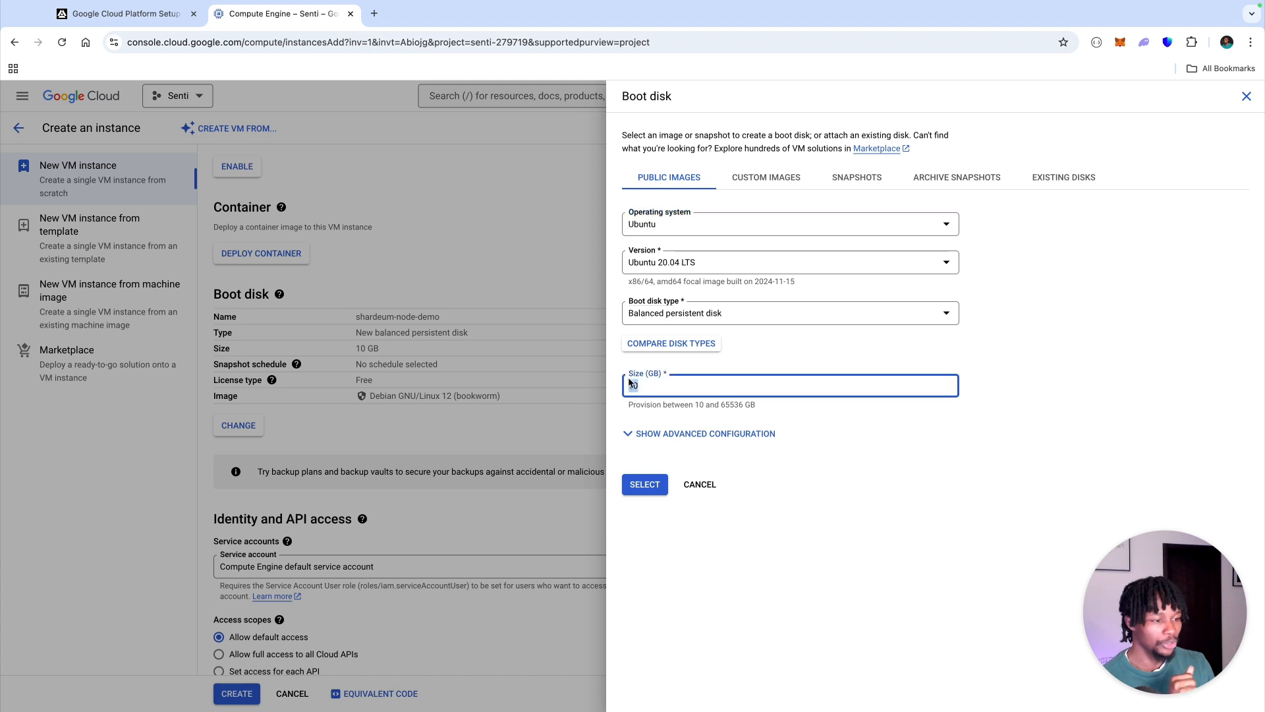
{"action": "type", "text": "20"}
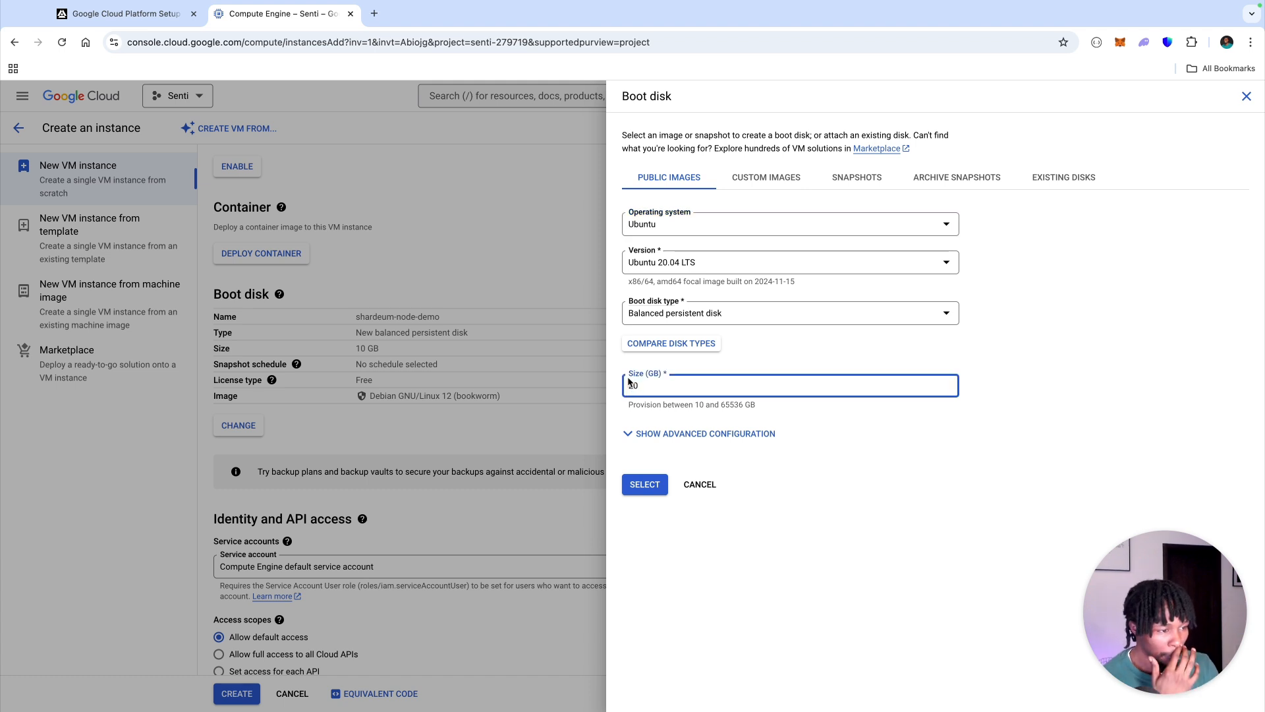
{"action": "left_click", "coordinate": [644, 488]}
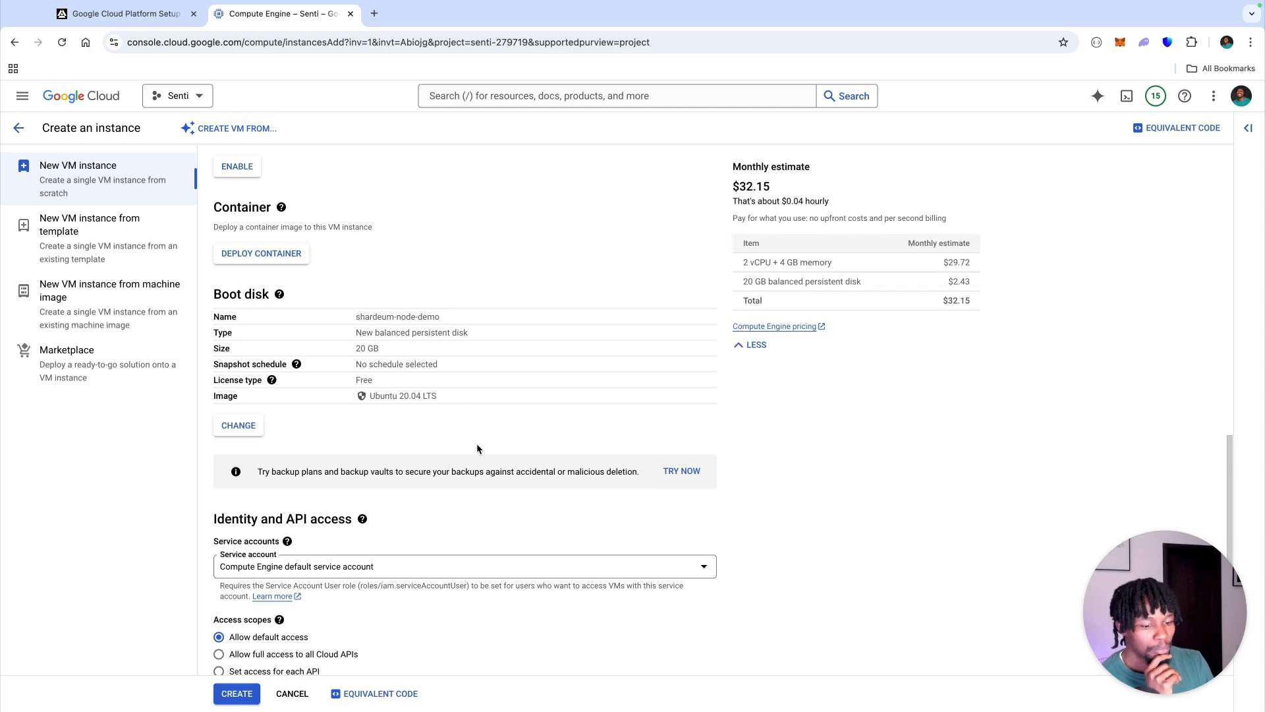
Review the minimum hardware requirements on the Self Hosting page of the Shardeum documentation.
{"action": "left_click", "coordinate": [159, 22]}
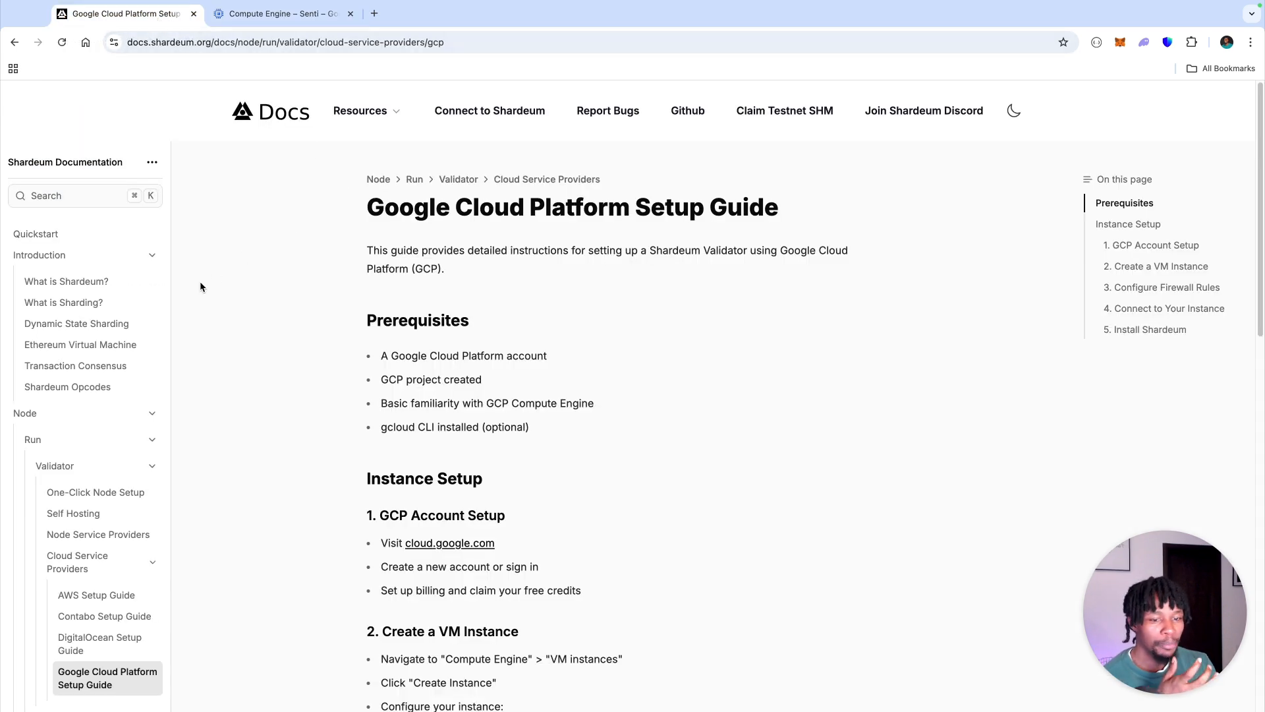
{"action": "scroll", "coordinate": [102, 457], "scroll_direction": "down", "scroll_amount": 1}
{"action": "left_click", "coordinate": [78, 438]}
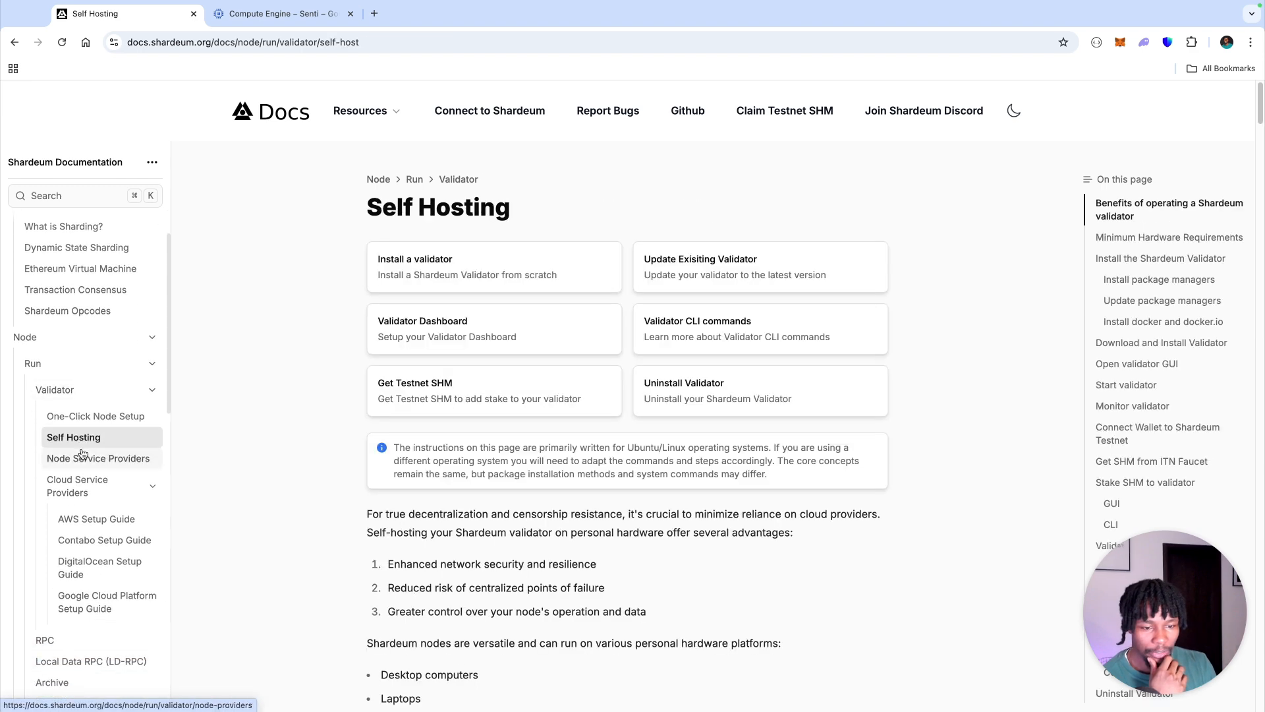
{"action": "scroll", "coordinate": [605, 345], "scroll_direction": "down", "scroll_amount": 7}
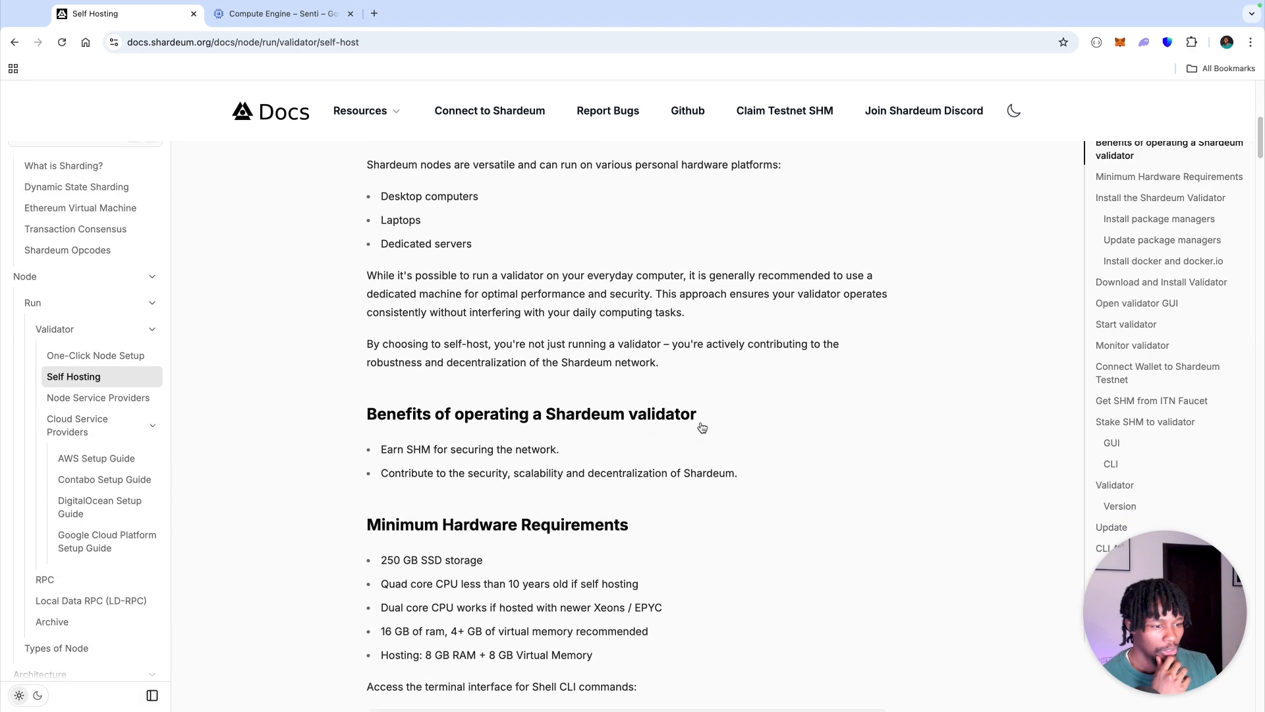
{"action": "scroll", "coordinate": [703, 429], "scroll_direction": "down", "scroll_amount": 4}
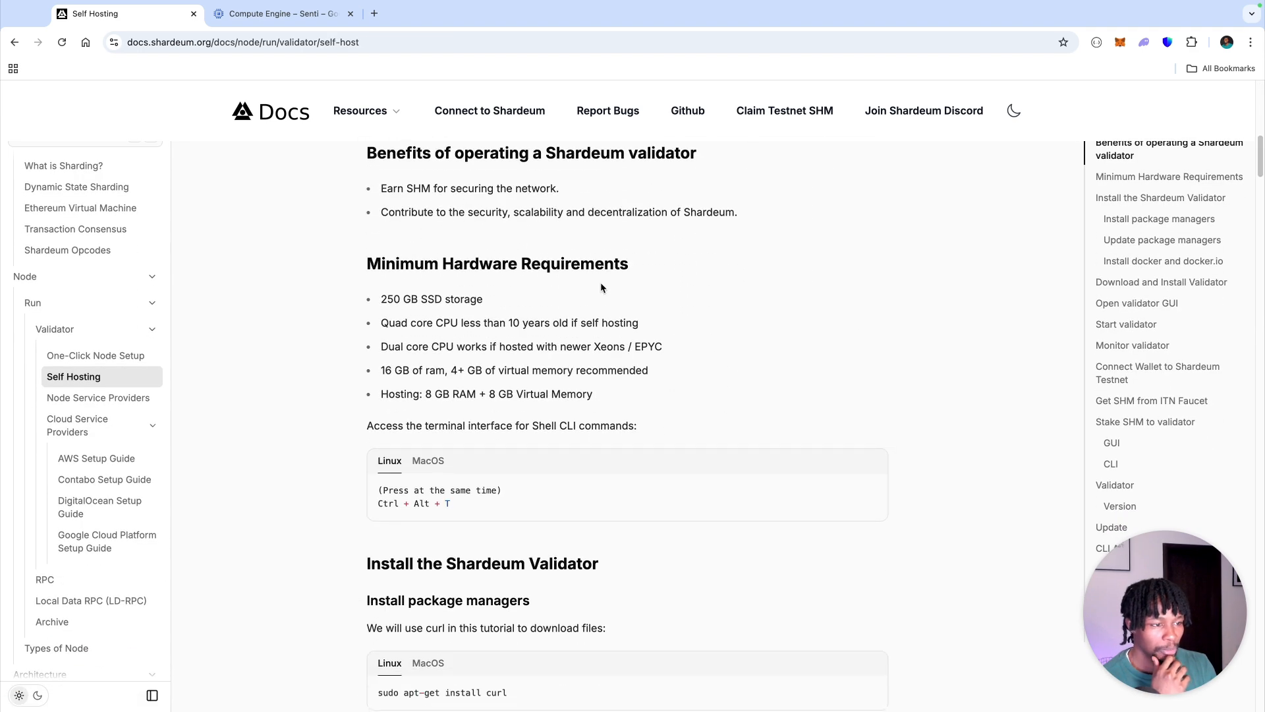
{"action": "left_click_drag", "start_coordinate": [383, 299], "coordinate": [606, 404]}
{"action": "left_click", "coordinate": [628, 403]}
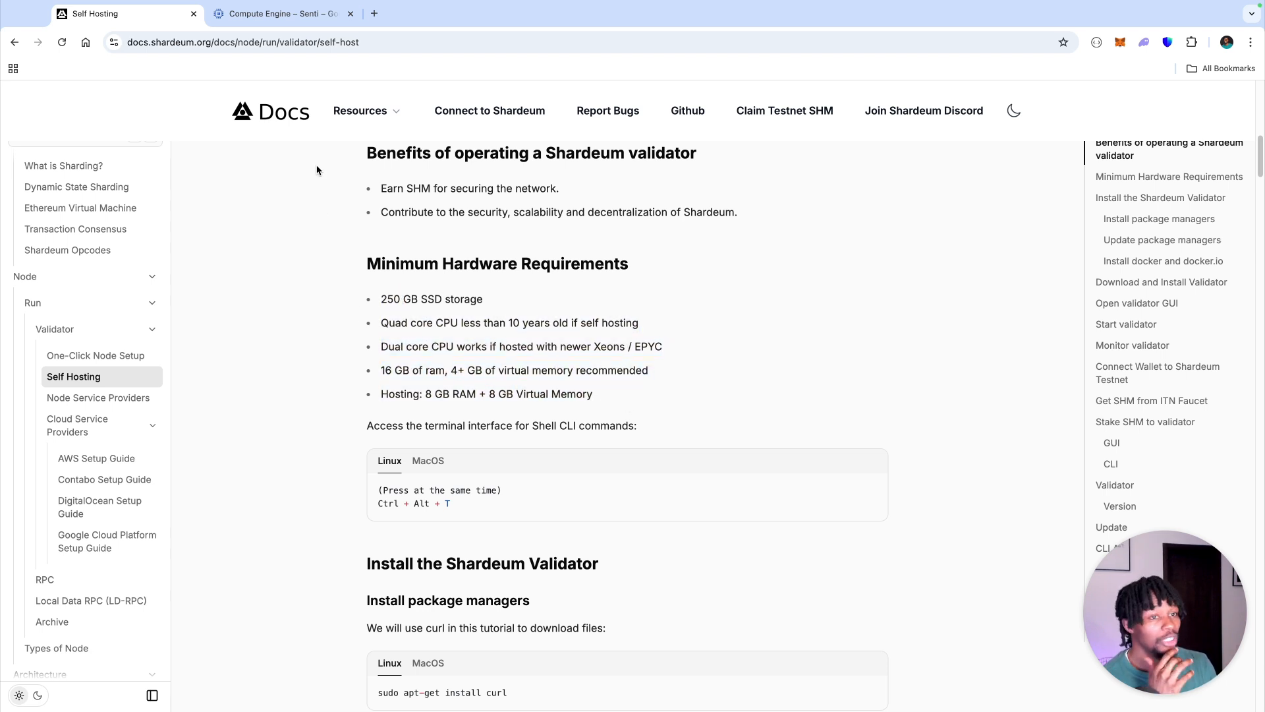
Return to the instance creation form and allow both HTTP and HTTPS traffic in its firewall settings.
{"action": "left_click", "coordinate": [266, 16]}
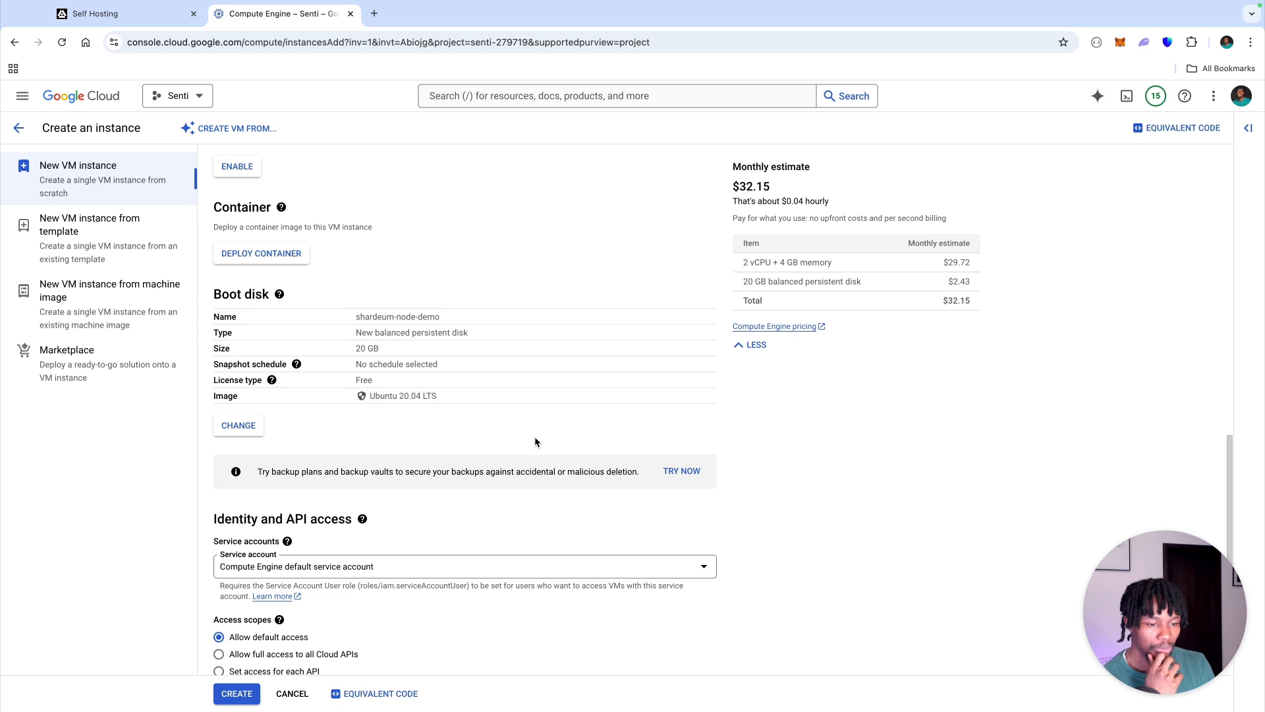
{"action": "scroll", "coordinate": [536, 441], "scroll_direction": "down", "scroll_amount": 1}
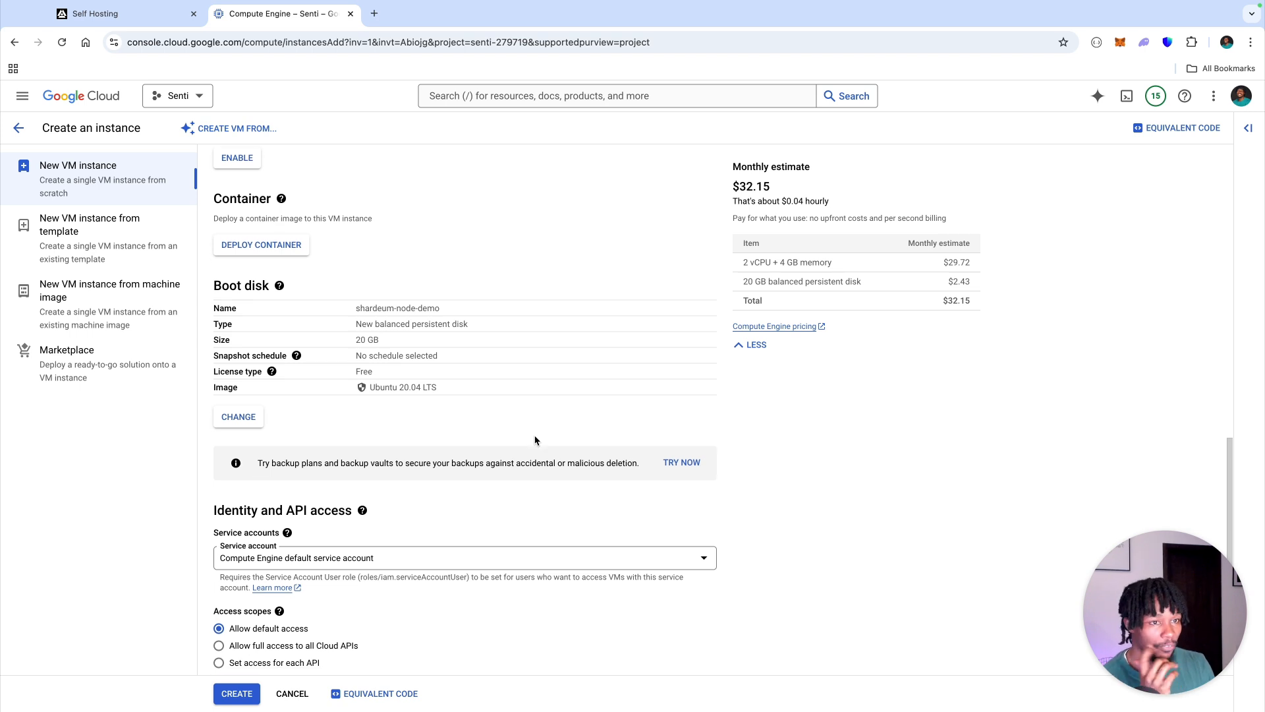
{"action": "scroll", "coordinate": [535, 441], "scroll_direction": "down", "scroll_amount": 5}
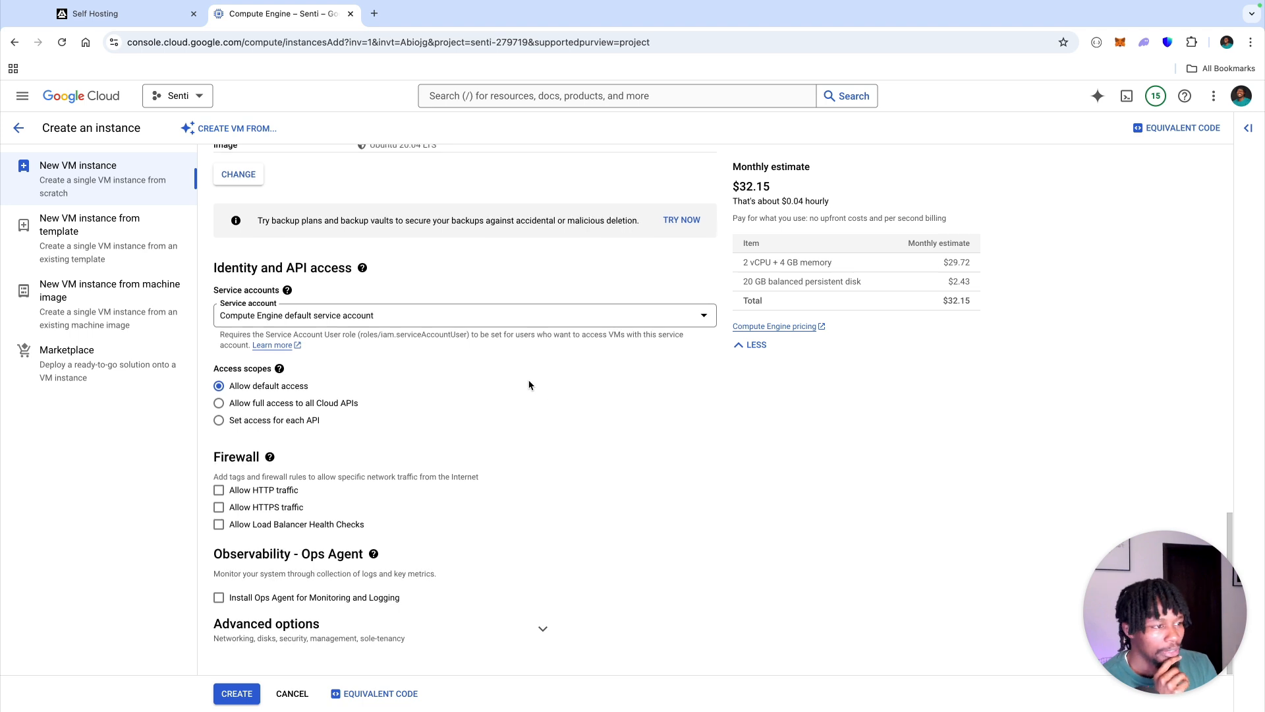
{"action": "scroll", "coordinate": [529, 384], "scroll_direction": "up", "scroll_amount": 1}
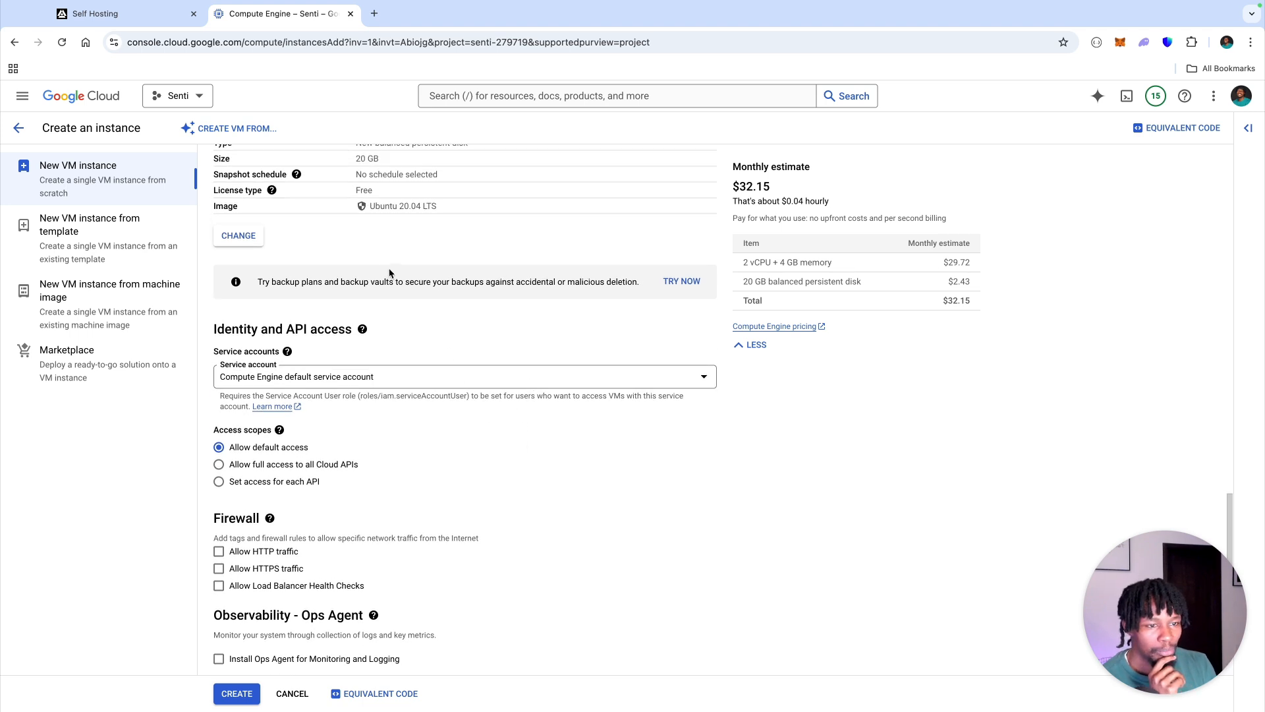
{"action": "scroll", "coordinate": [388, 272], "scroll_direction": "up", "scroll_amount": 2}
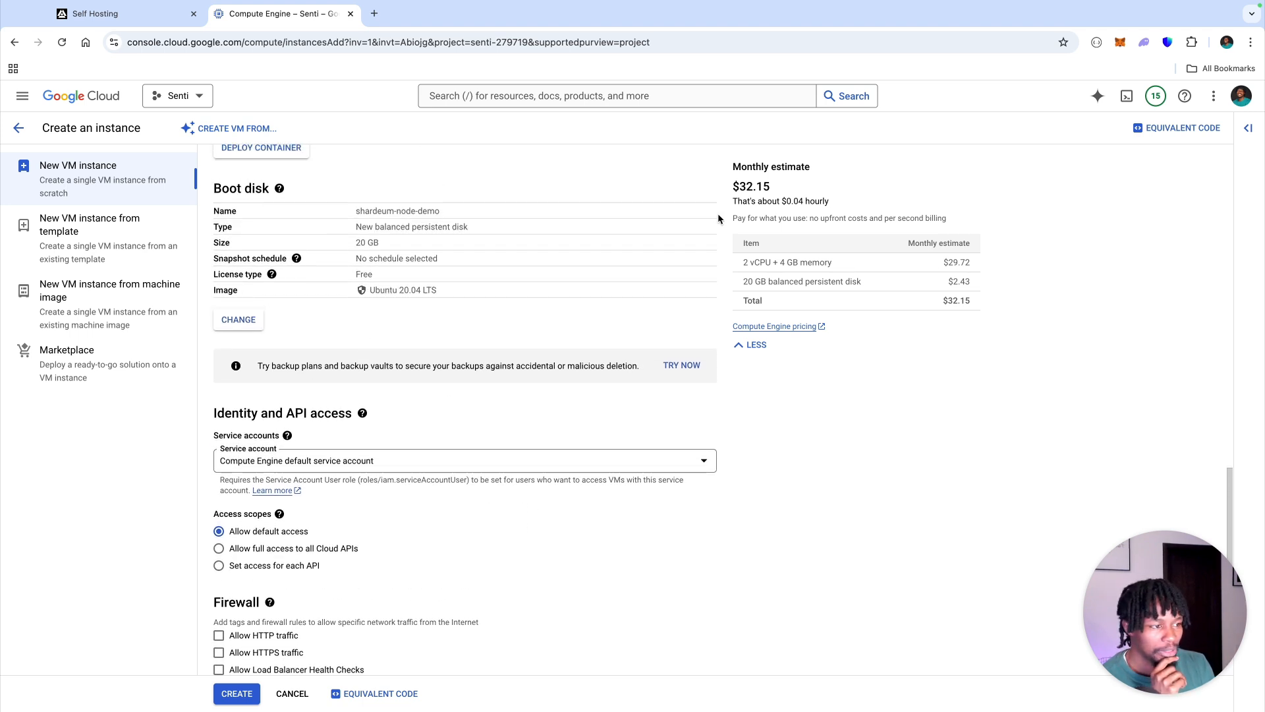
{"action": "scroll", "coordinate": [462, 356], "scroll_direction": "down", "scroll_amount": 2}
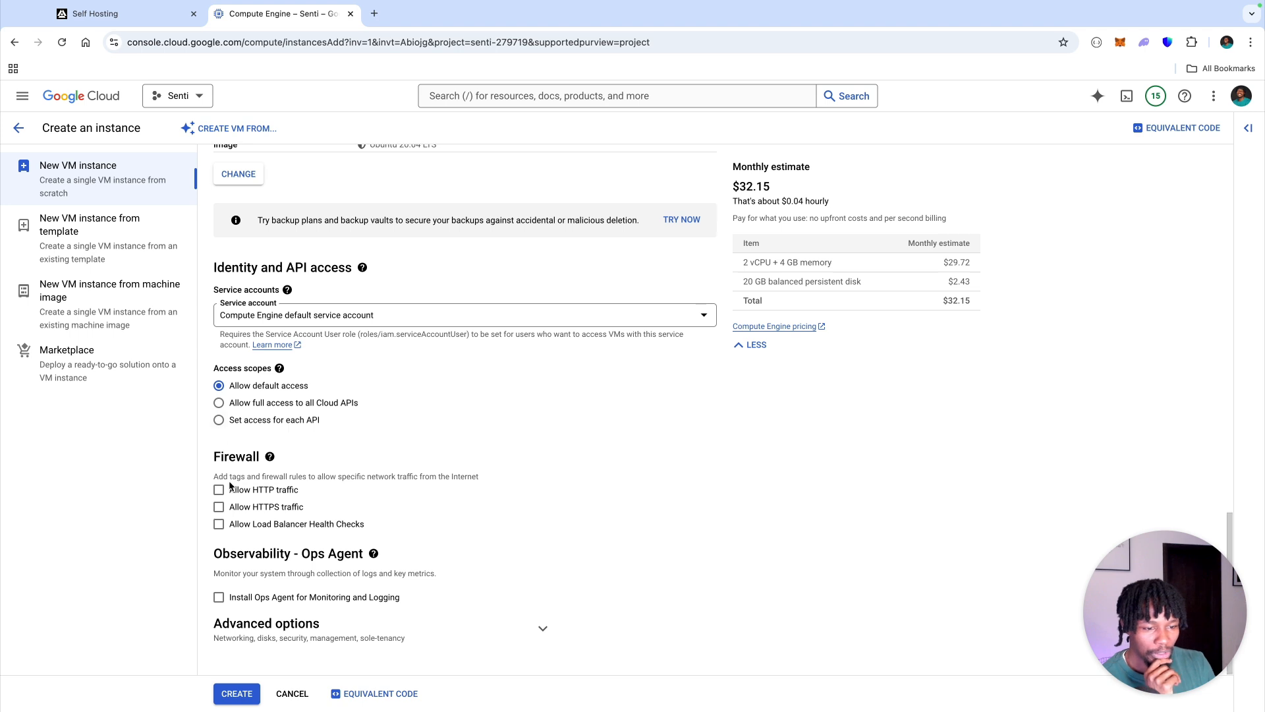
{"action": "left_click", "coordinate": [219, 489]}
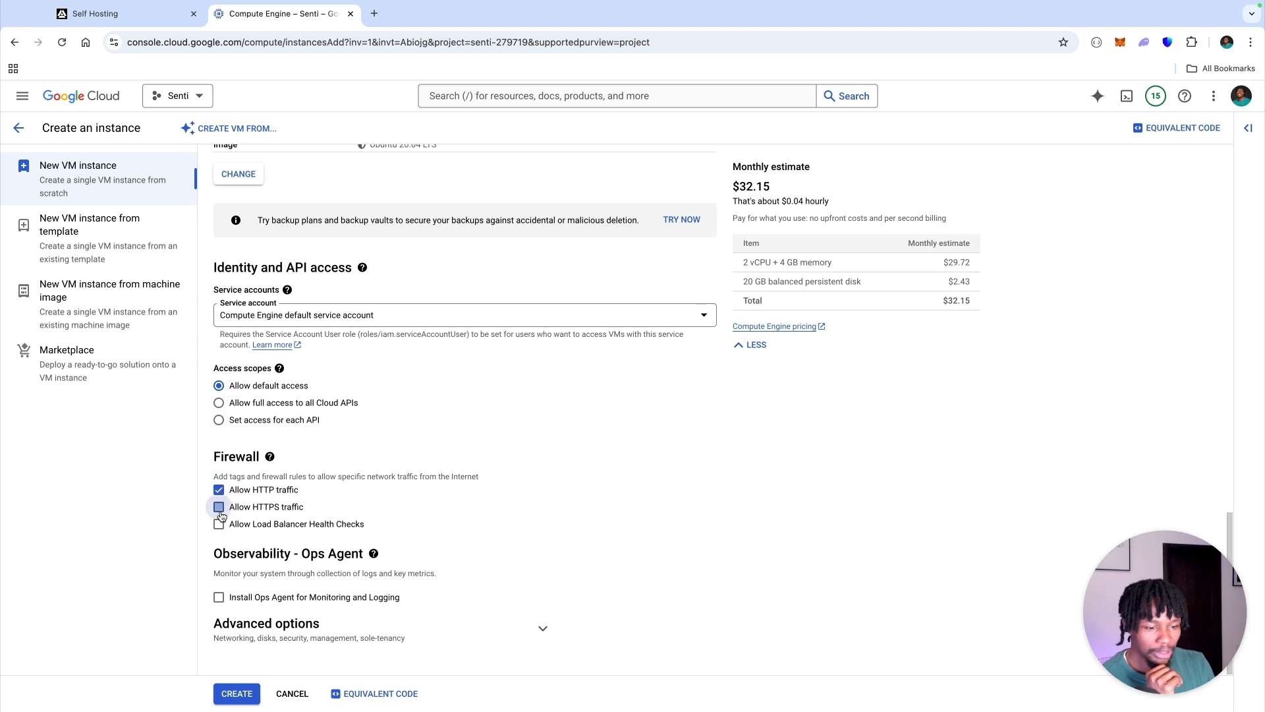
{"action": "left_click", "coordinate": [219, 508]}
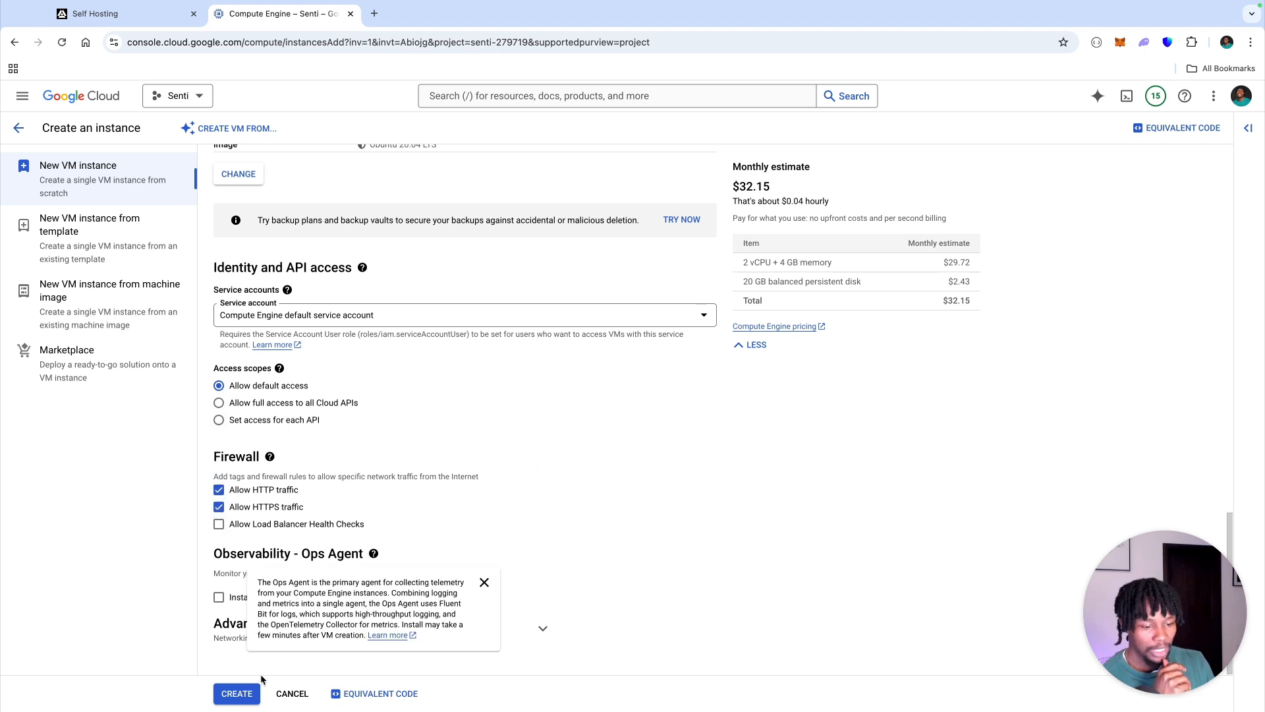
Create the configured VM instance, then open the project's firewall rules setup and reload the page.
{"action": "left_click", "coordinate": [245, 696]}
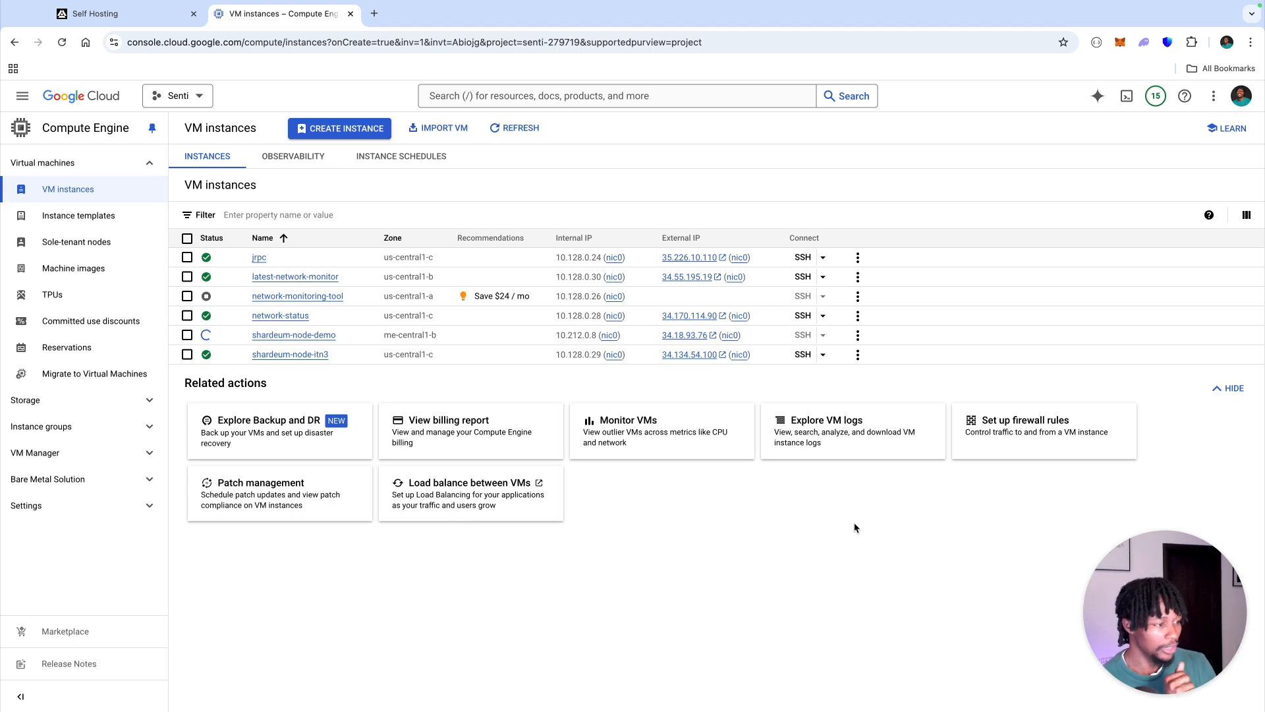
{"action": "left_click", "coordinate": [1034, 425]}
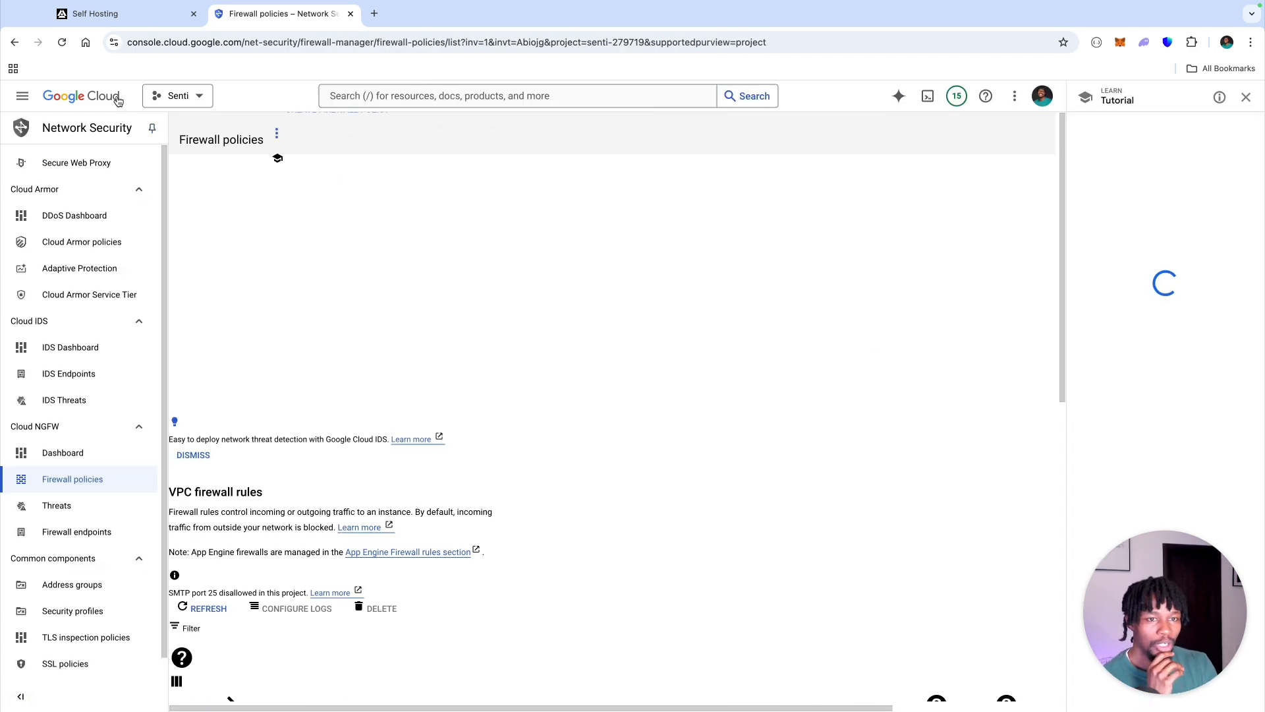
{"action": "left_click", "coordinate": [62, 44]}
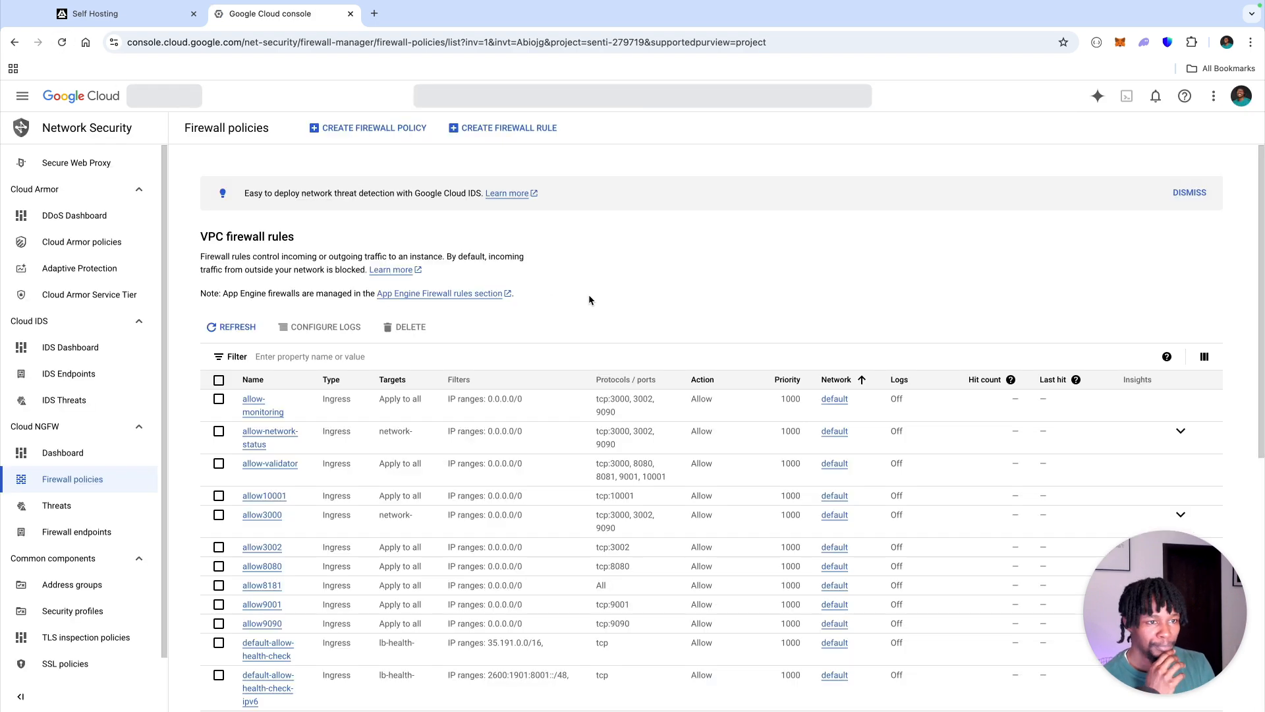
Start a new VPC firewall rule and name it allow-shardeum-node.
{"action": "left_click", "coordinate": [506, 131]}
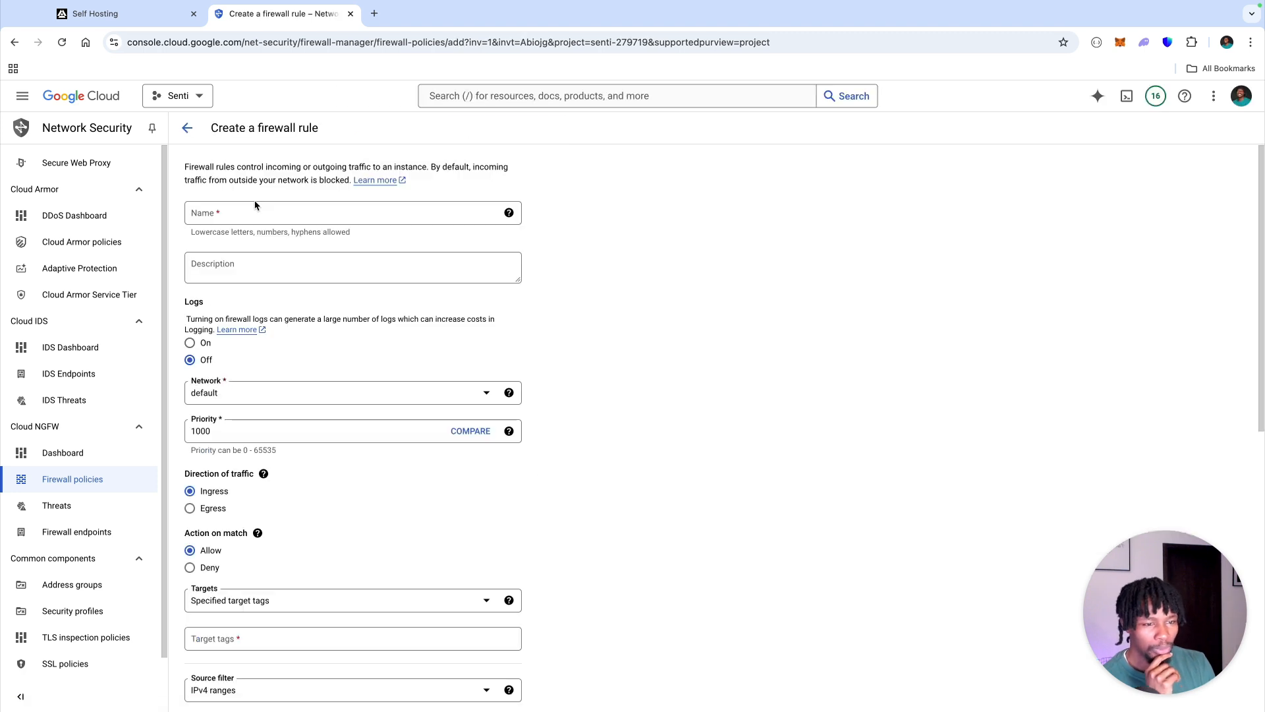
{"action": "left_click", "coordinate": [244, 208]}
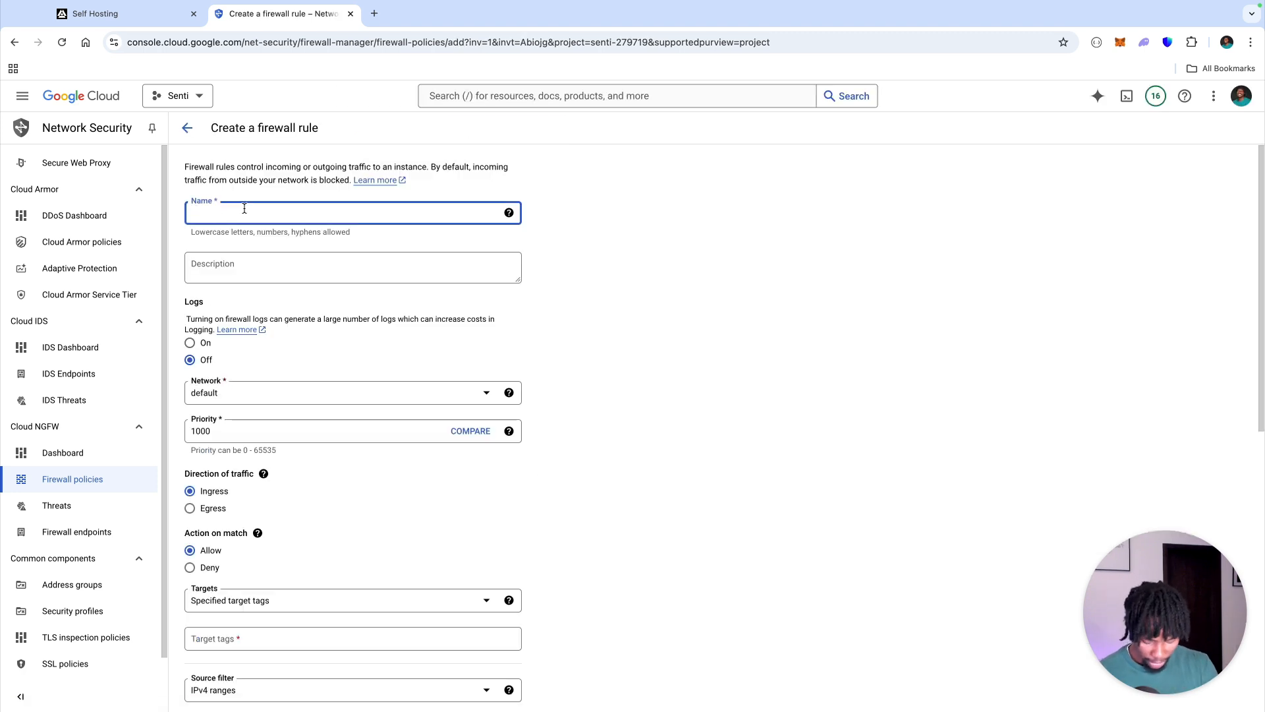
{"action": "type", "text": "all"}
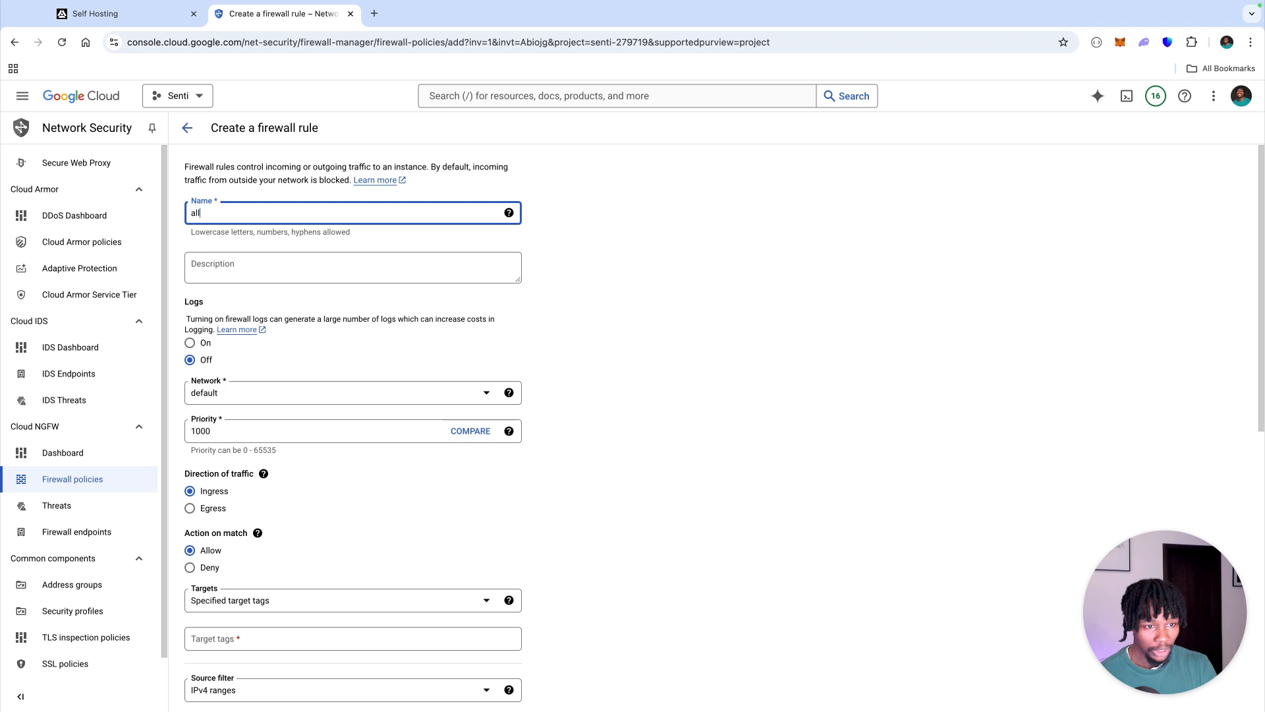
{"action": "type", "text": "ow-sharde"}
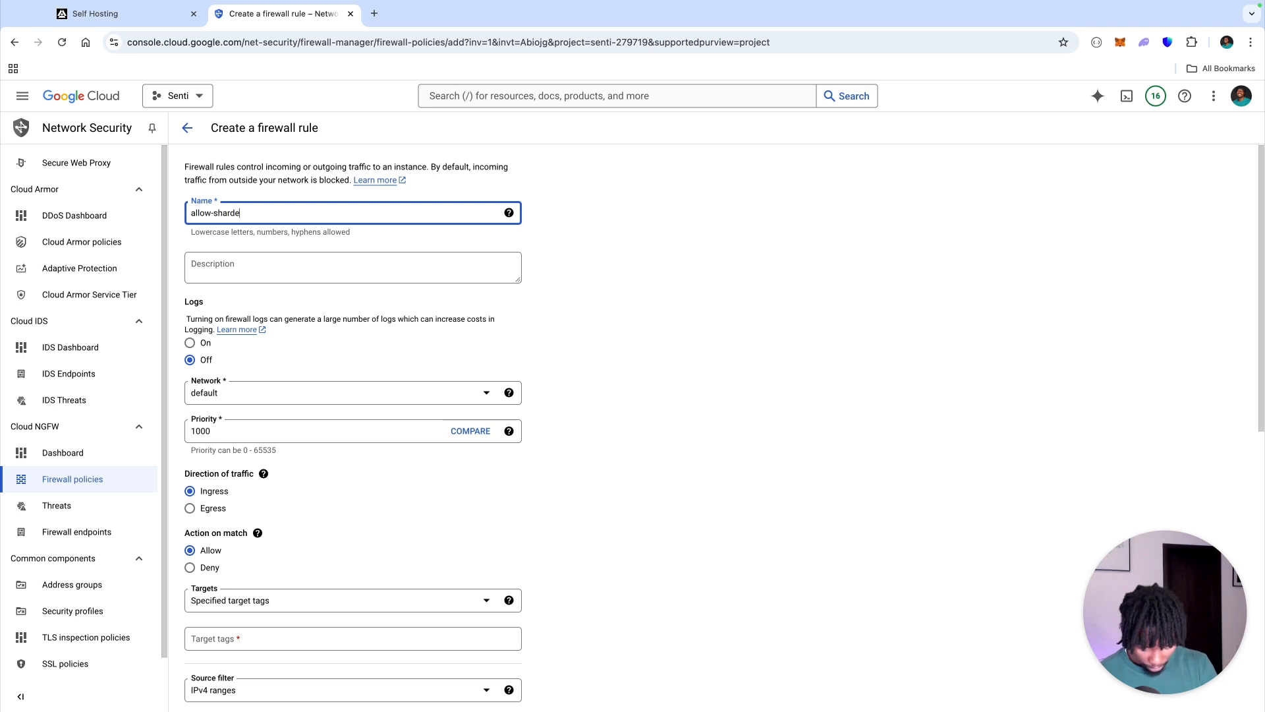
{"action": "type", "text": "um-node"}
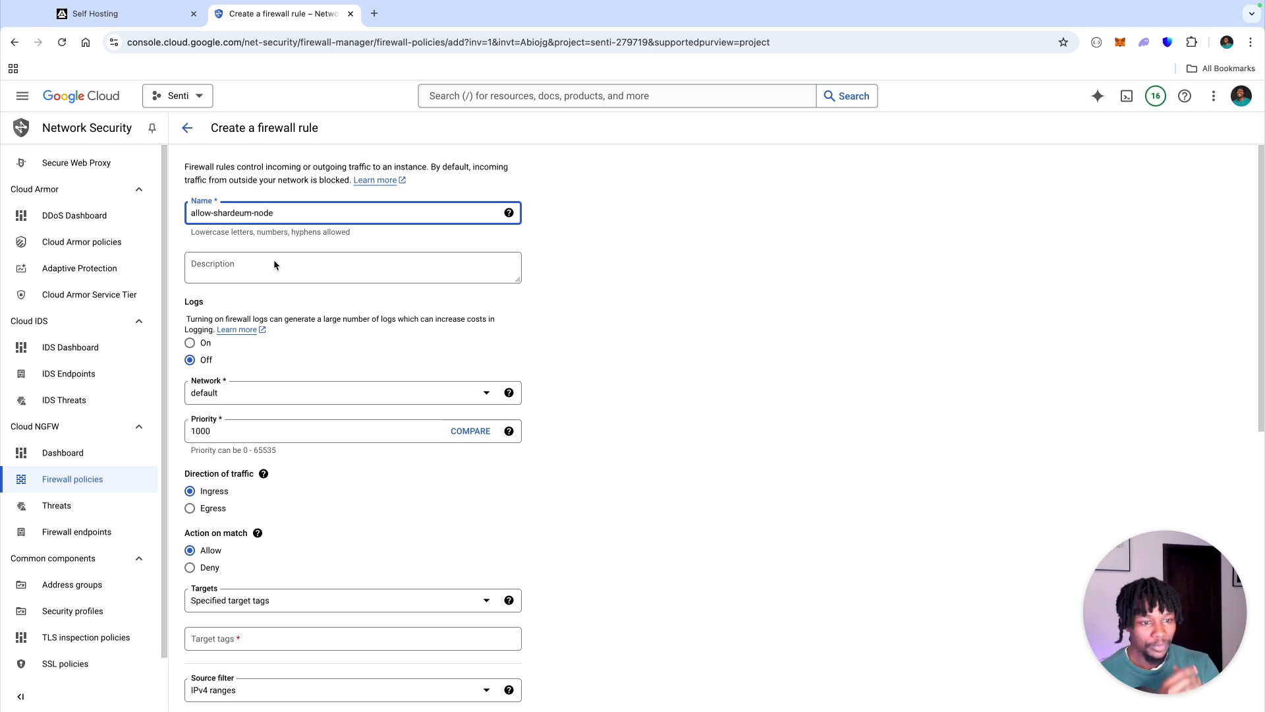
Set the firewall rule's targets to All instances in the network.
{"action": "scroll", "coordinate": [305, 321], "scroll_direction": "down", "scroll_amount": 1}
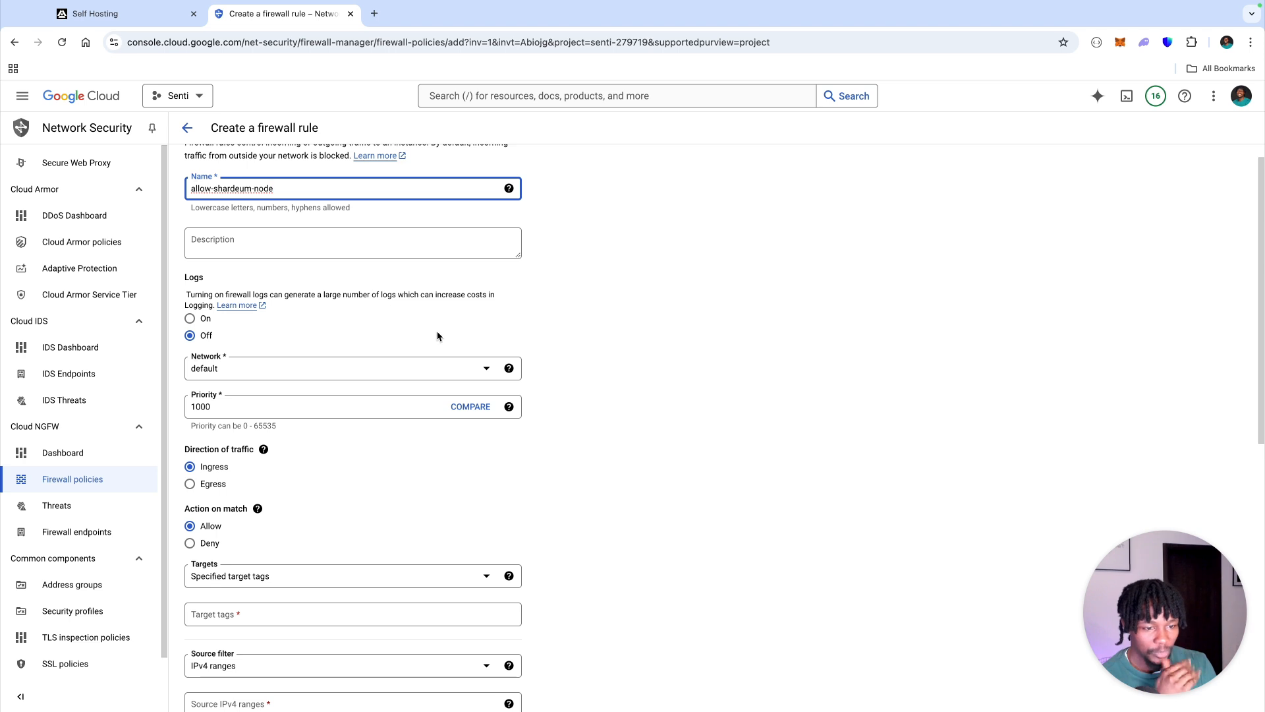
{"action": "scroll", "coordinate": [461, 356], "scroll_direction": "down", "scroll_amount": 1}
{"action": "scroll", "coordinate": [279, 314], "scroll_direction": "down", "scroll_amount": 8}
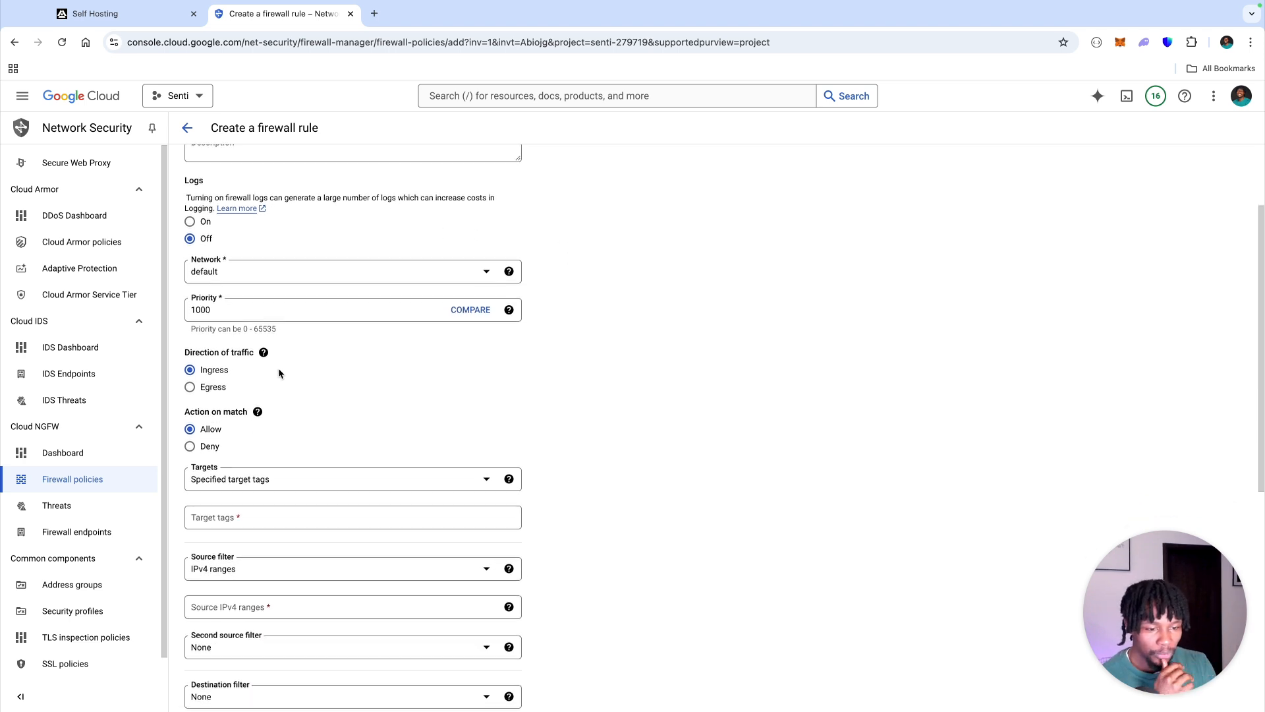
{"action": "scroll", "coordinate": [382, 330], "scroll_direction": "down", "scroll_amount": 5}
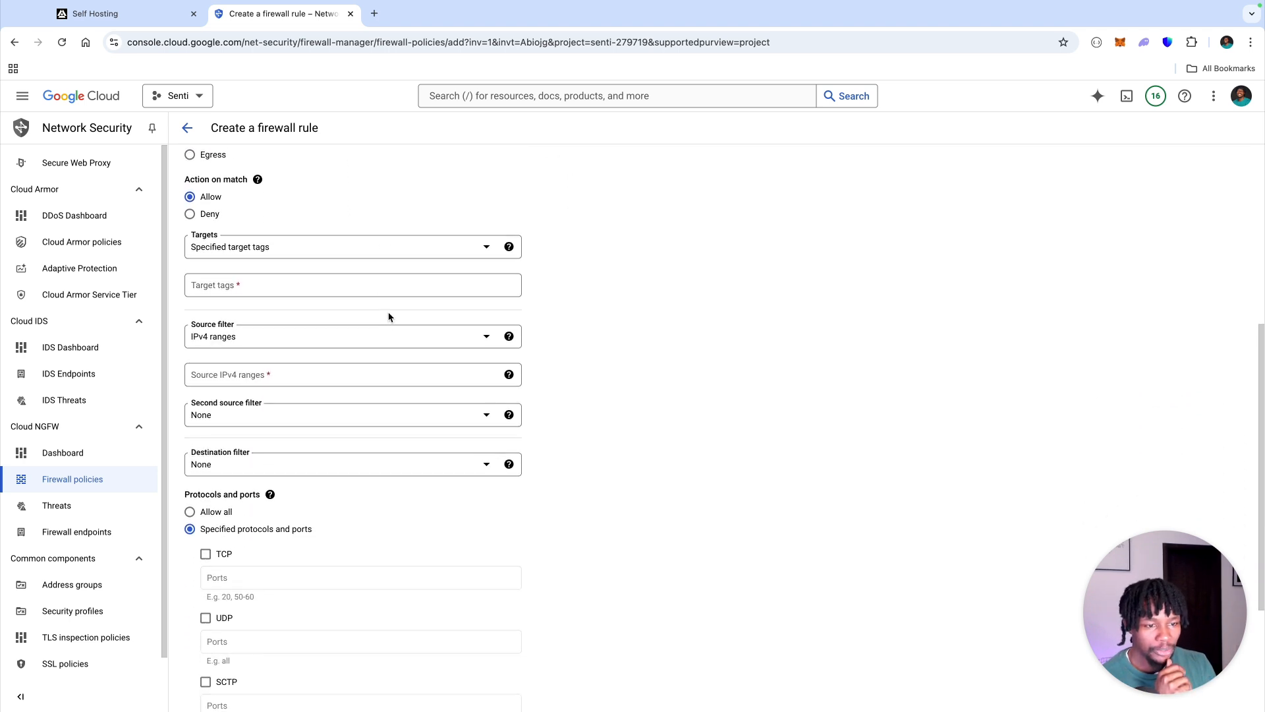
{"action": "left_click", "coordinate": [302, 293]}
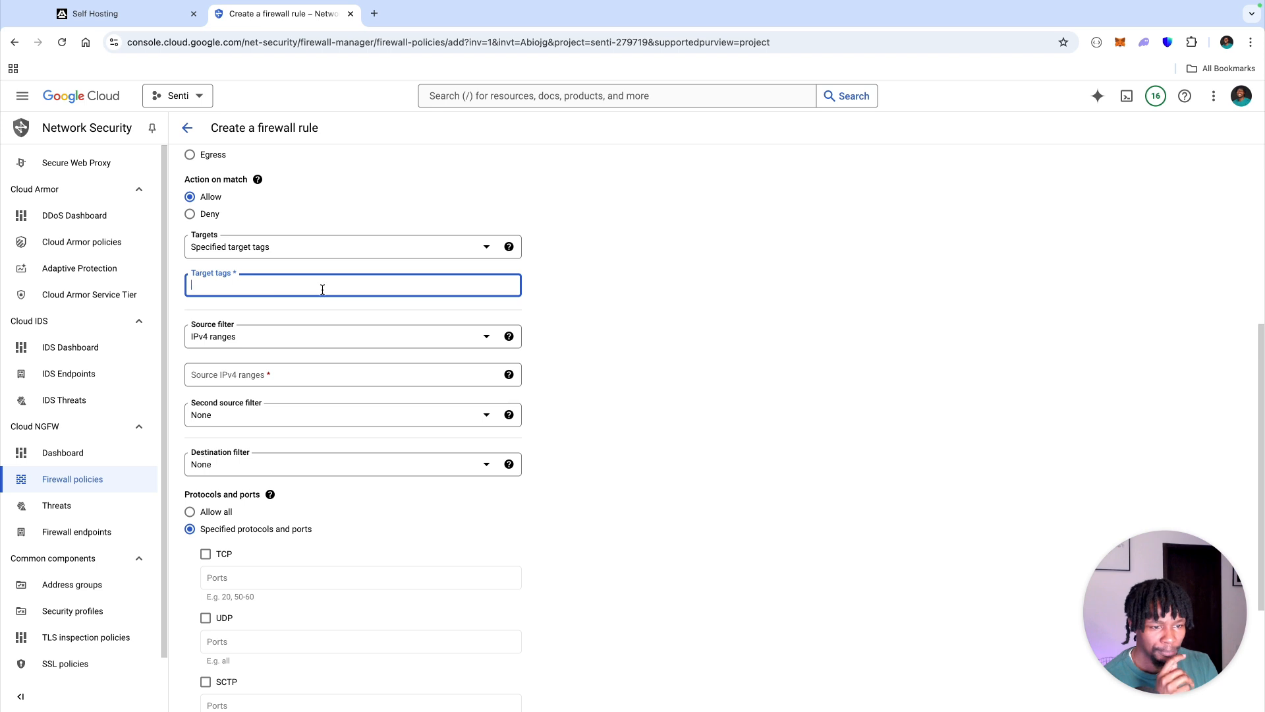
{"action": "key", "text": "Tab"}
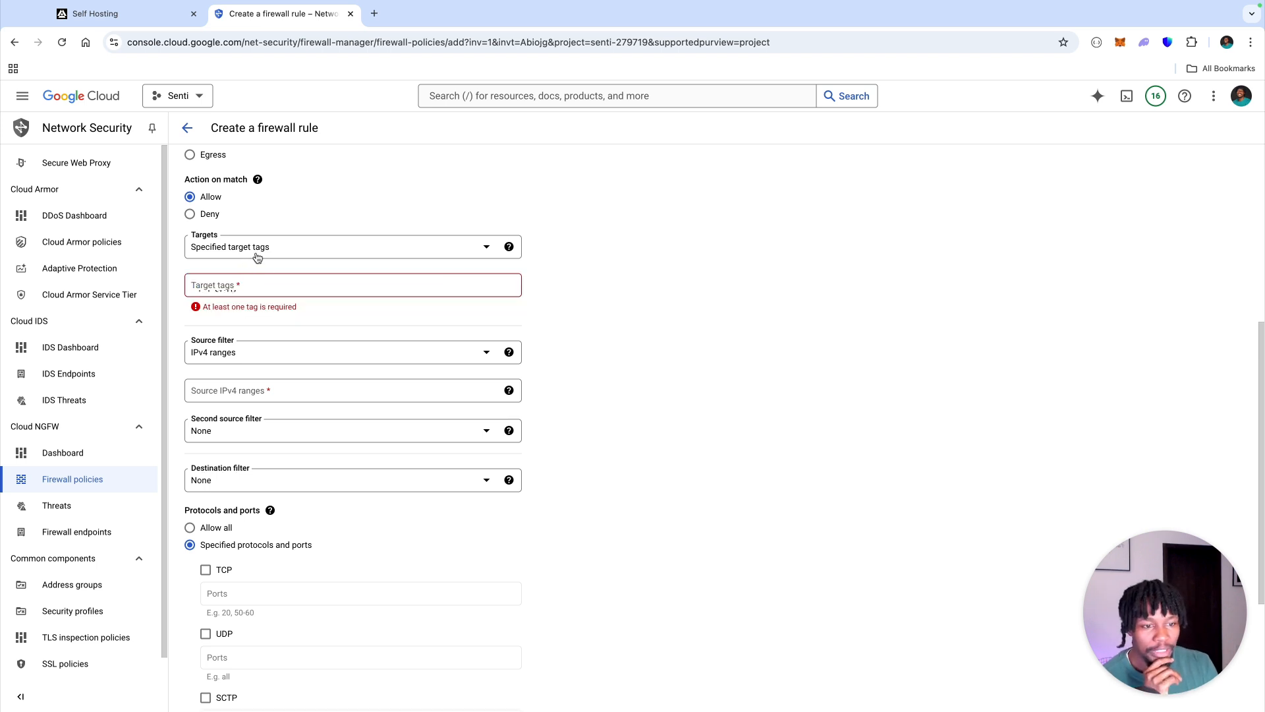
{"action": "left_click", "coordinate": [258, 256]}
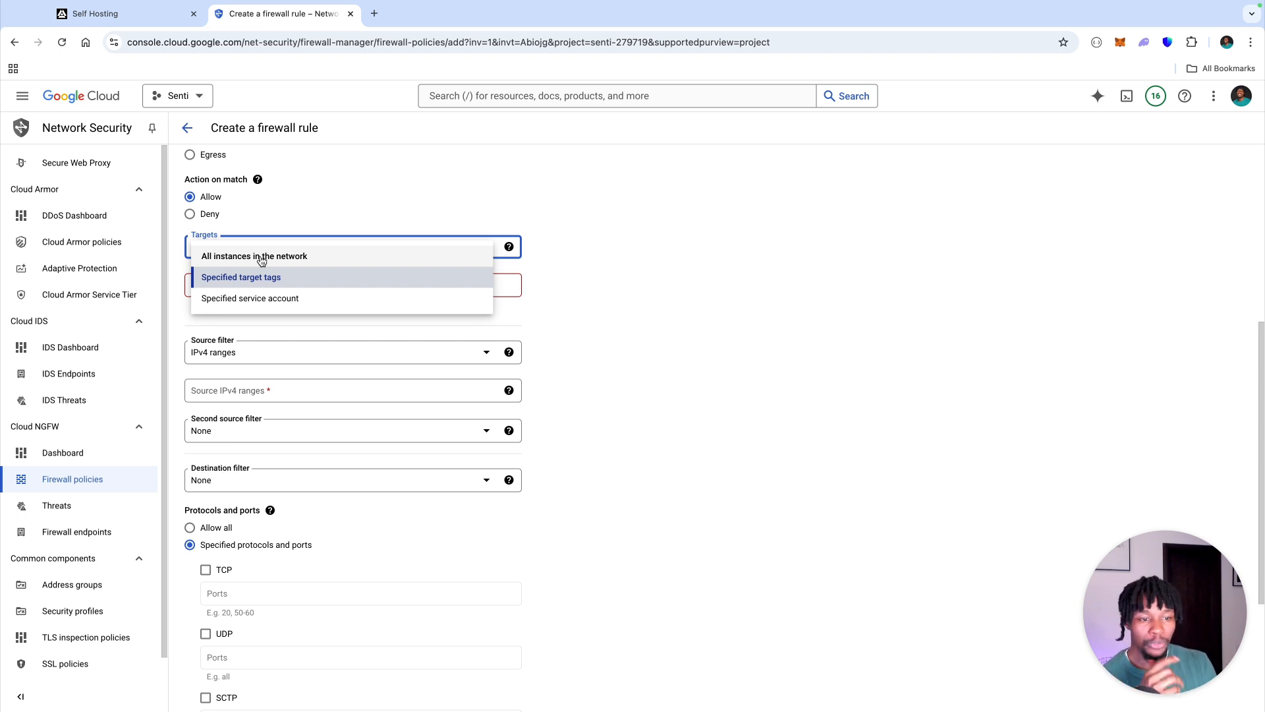
{"action": "left_click", "coordinate": [261, 257]}
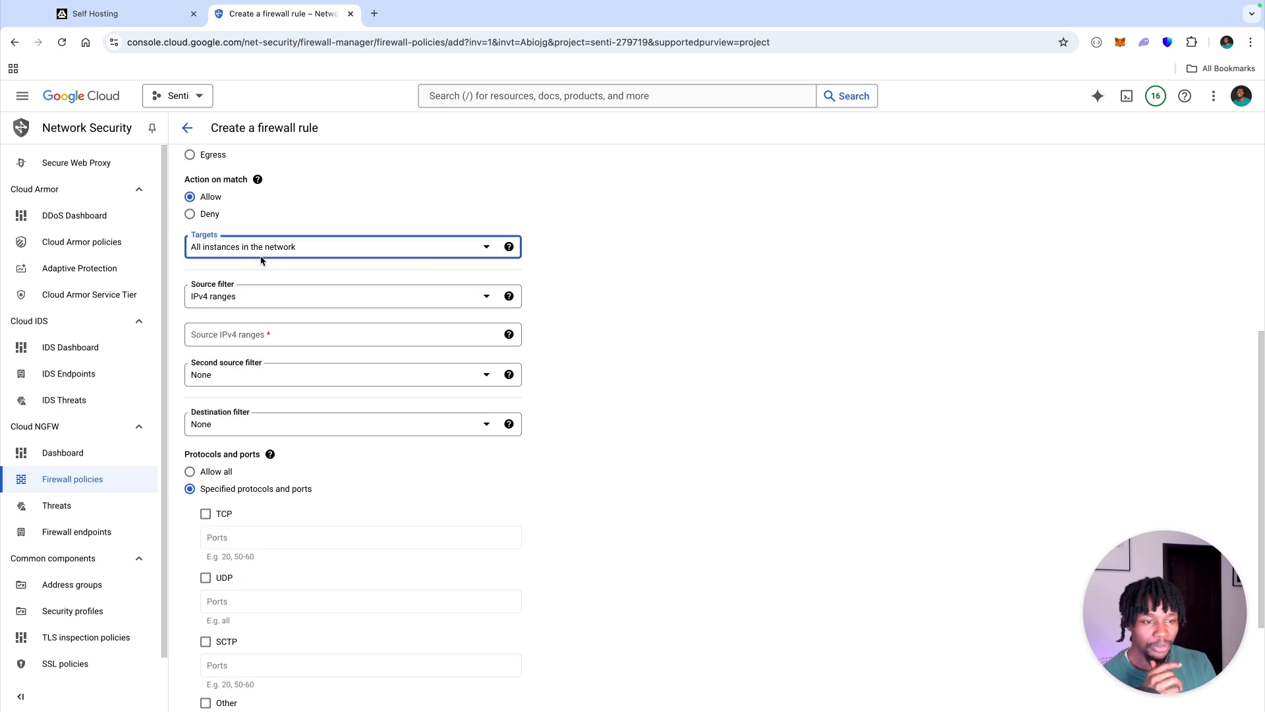
Set the rule's source IPv4 range to 0.0.0.0/0.
{"action": "left_click", "coordinate": [234, 338]}
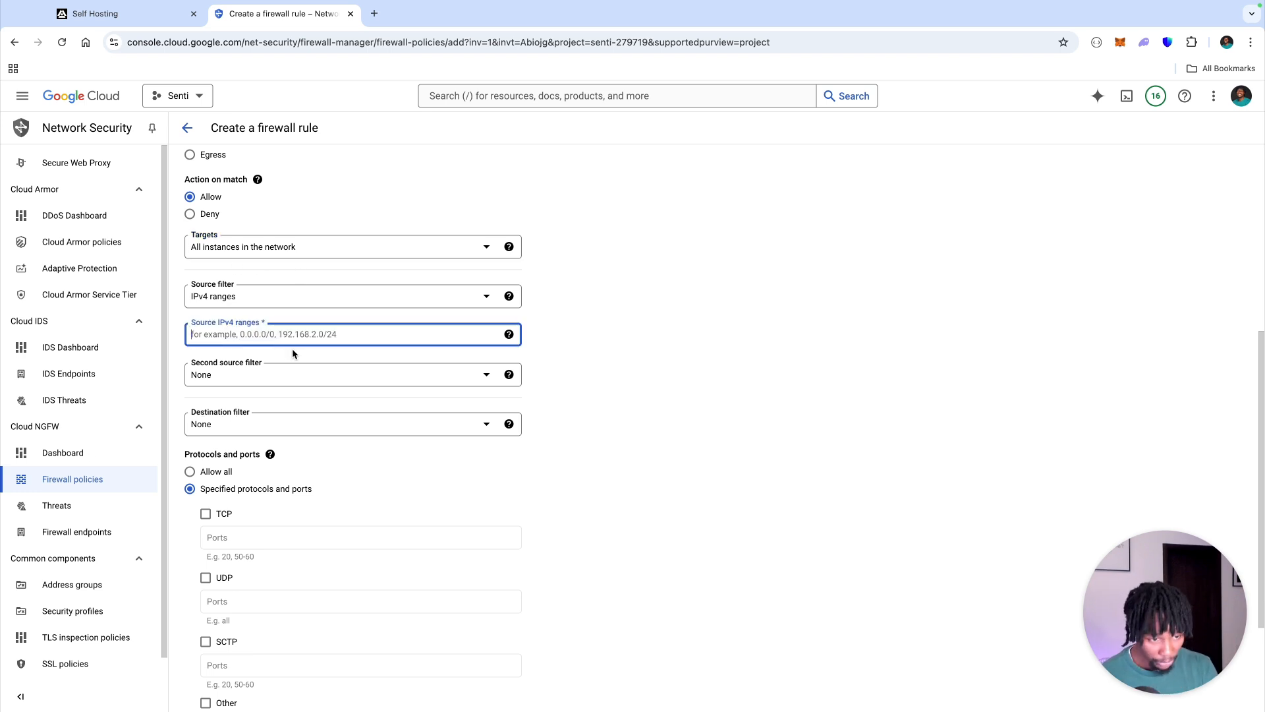
{"action": "type", "text": "0.0.0.0"}
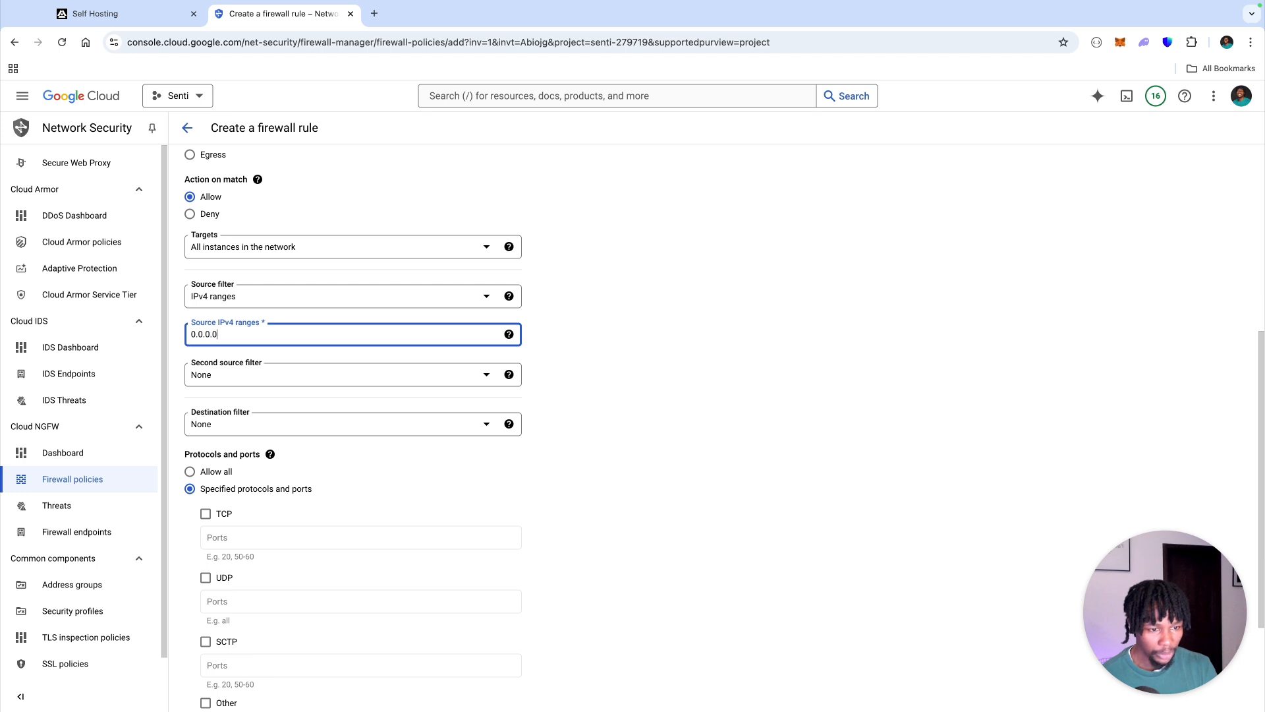
{"action": "type", "text": "/0"}
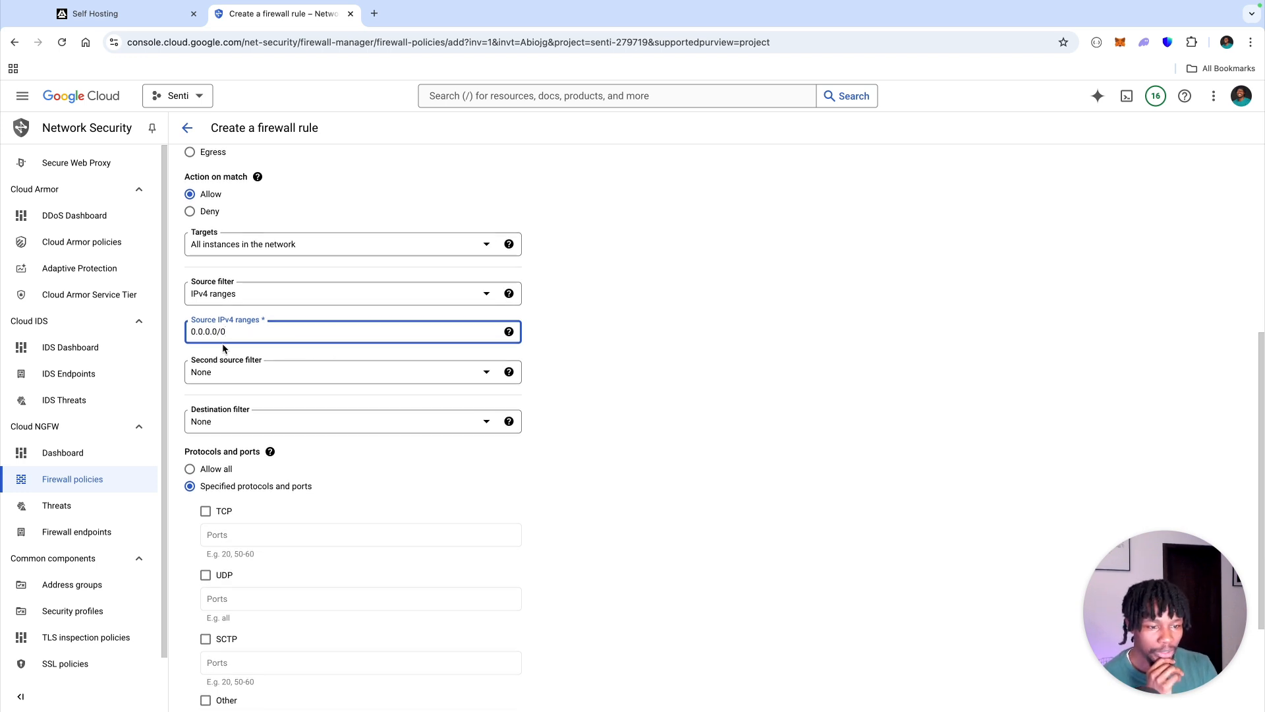
Enable TCP under the rule's specified protocols and enter ports 9001, 8080 and 10001.
{"action": "scroll", "coordinate": [264, 339], "scroll_direction": "down", "scroll_amount": 3}
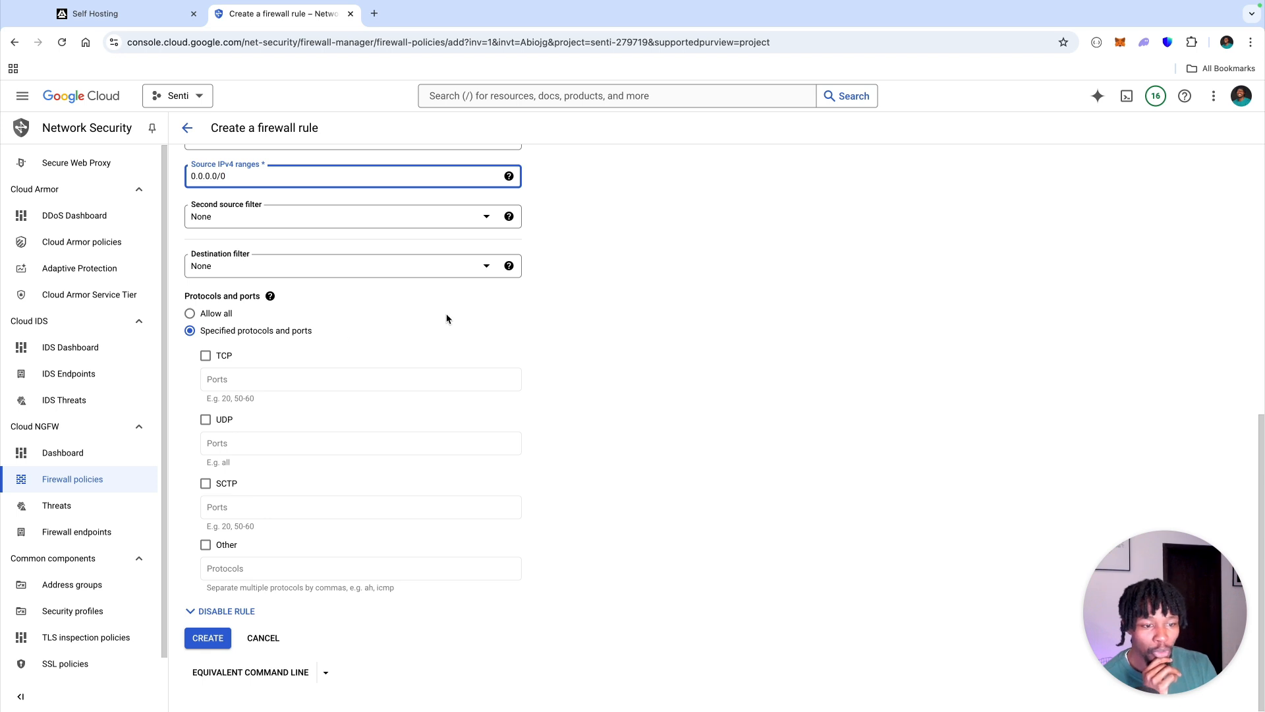
{"action": "left_click", "coordinate": [249, 380]}
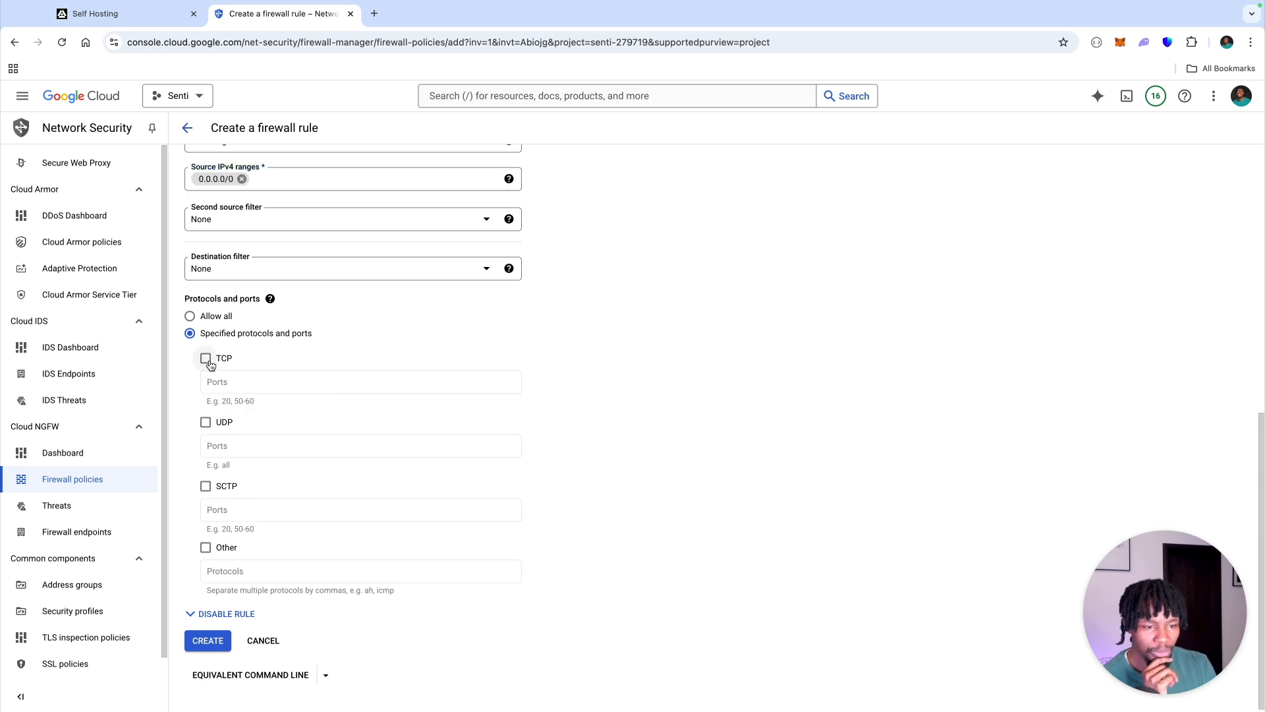
{"action": "left_click", "coordinate": [209, 364]}
{"action": "left_click", "coordinate": [233, 381]}
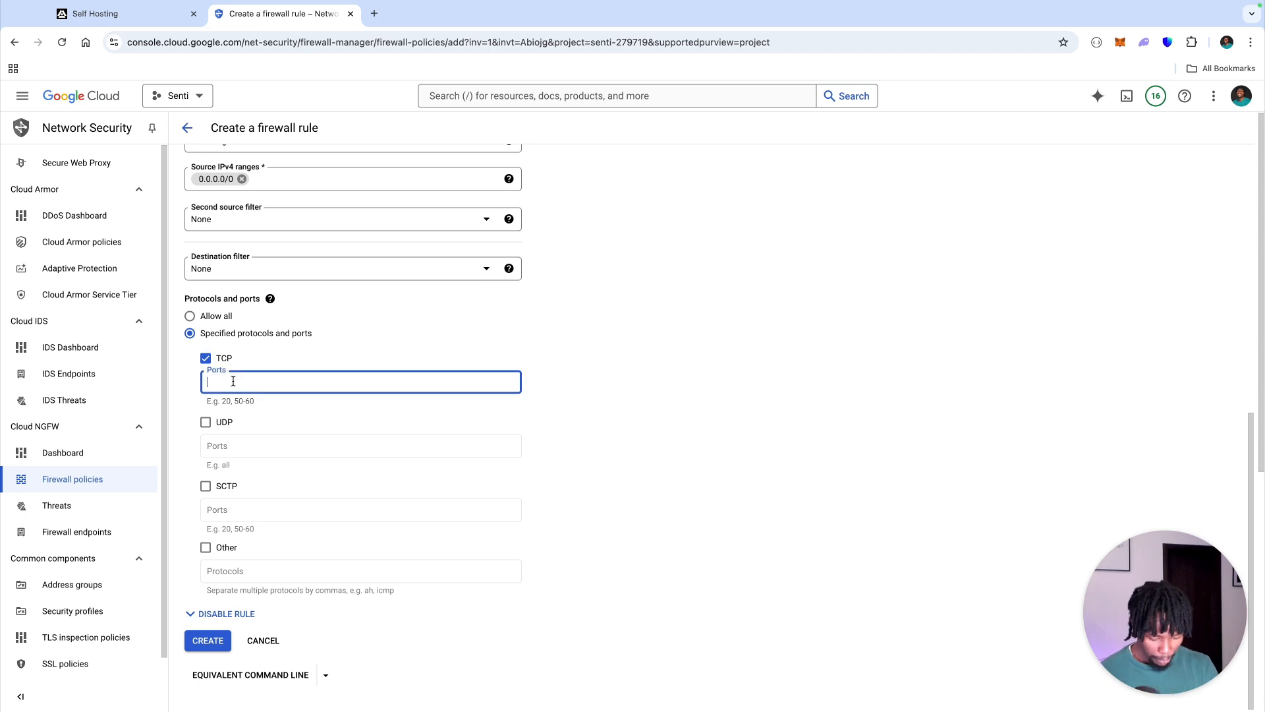
{"action": "type", "text": "9001"}
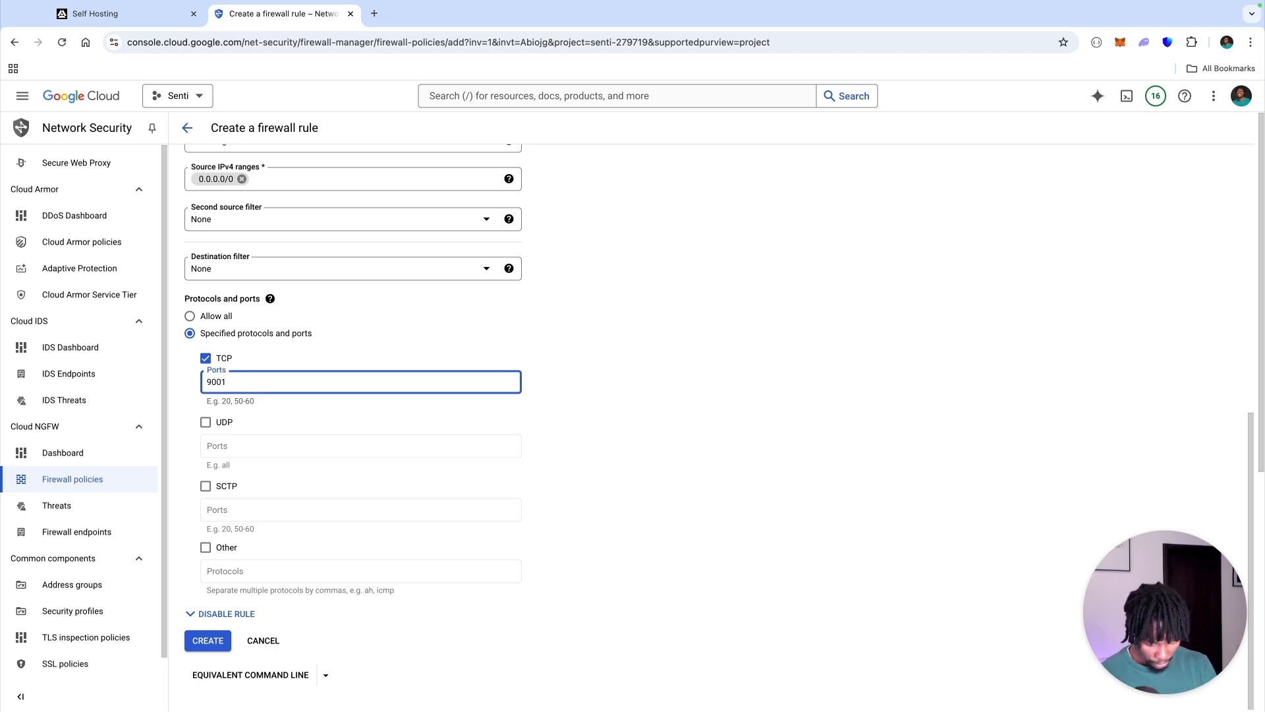
{"action": "type", "text": ",8080"}
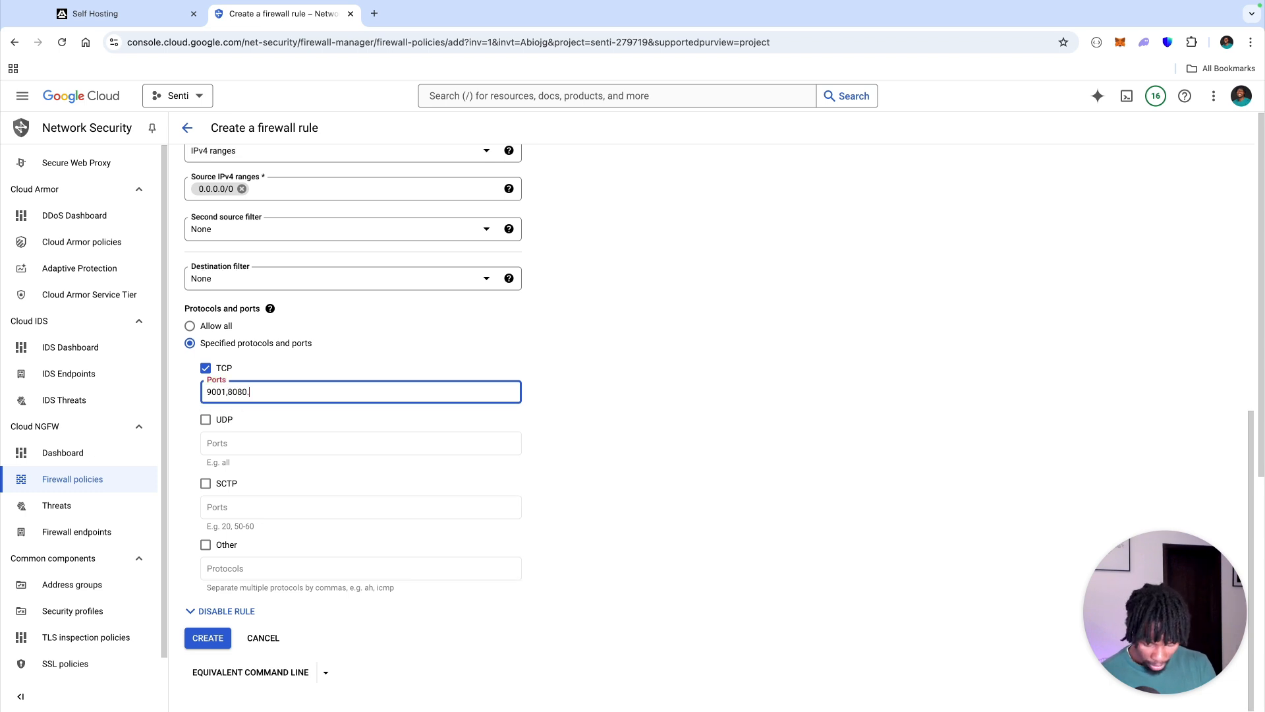
{"action": "type", "text": ",1"}
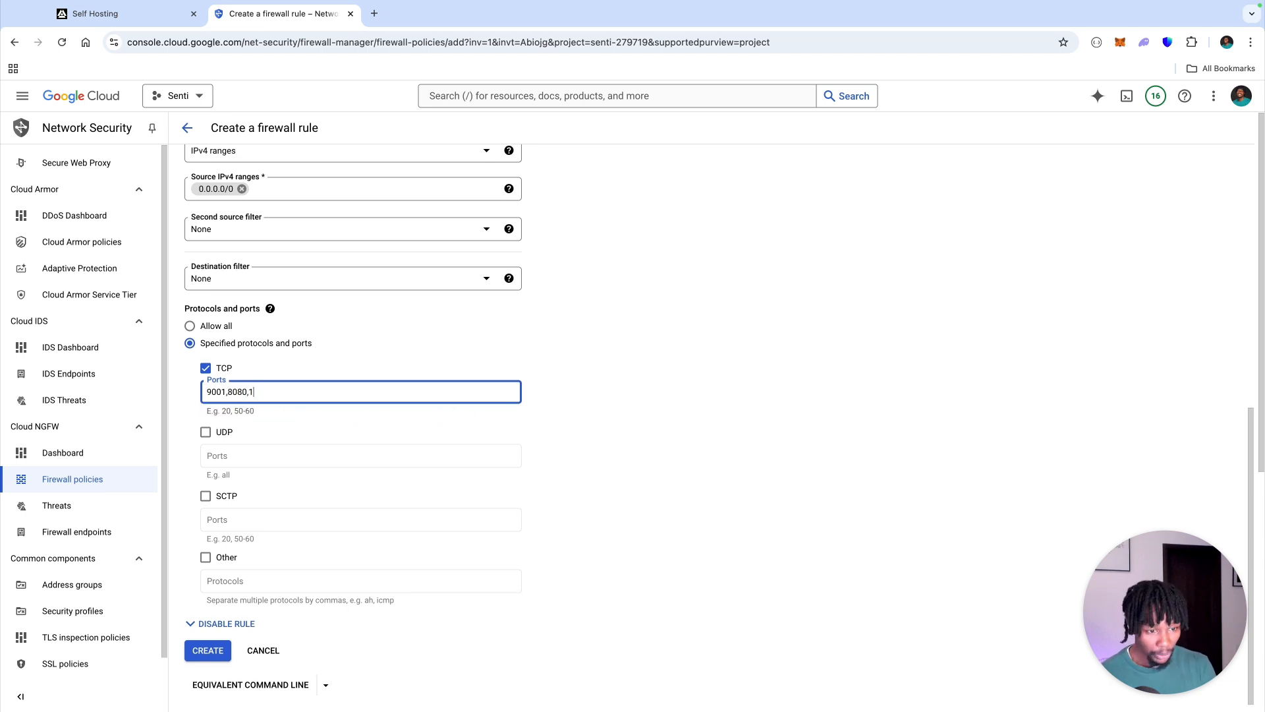
{"action": "type", "text": "0001"}
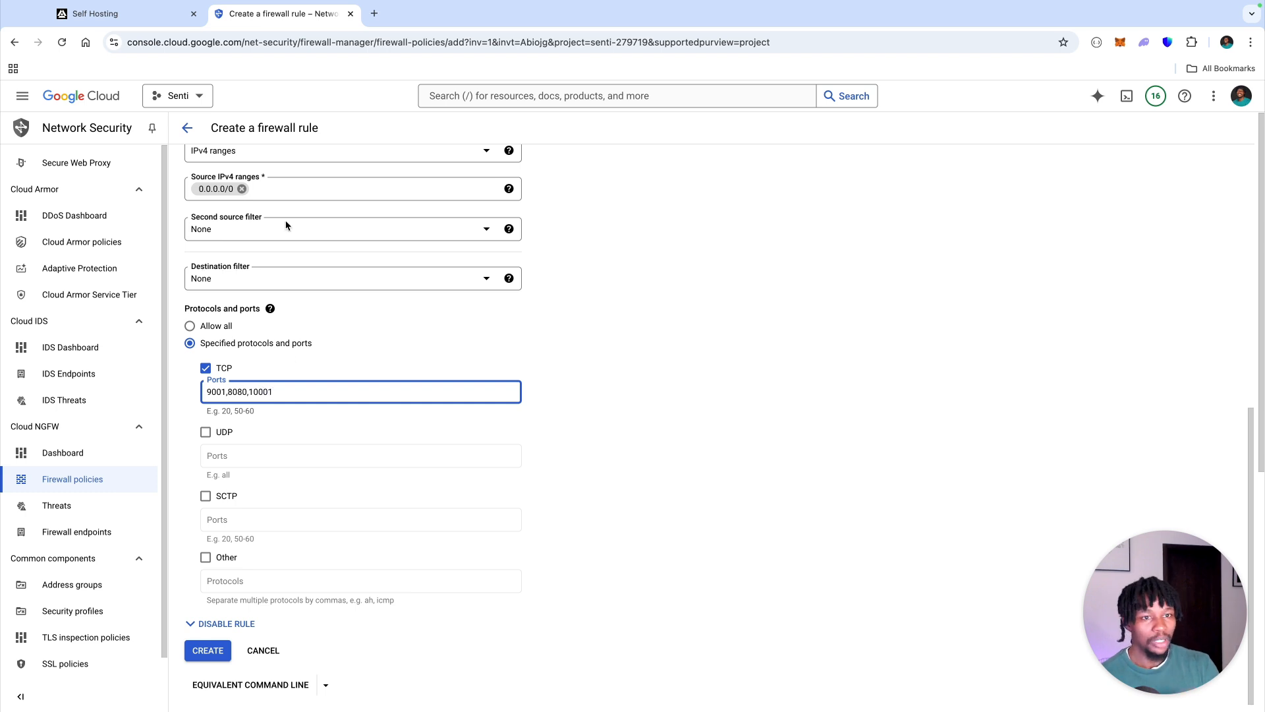
Open the Google Cloud Platform Setup Guide in the Shardeum documentation and review the ports listed under Configure Firewall Rules.
{"action": "left_click", "coordinate": [130, 24]}
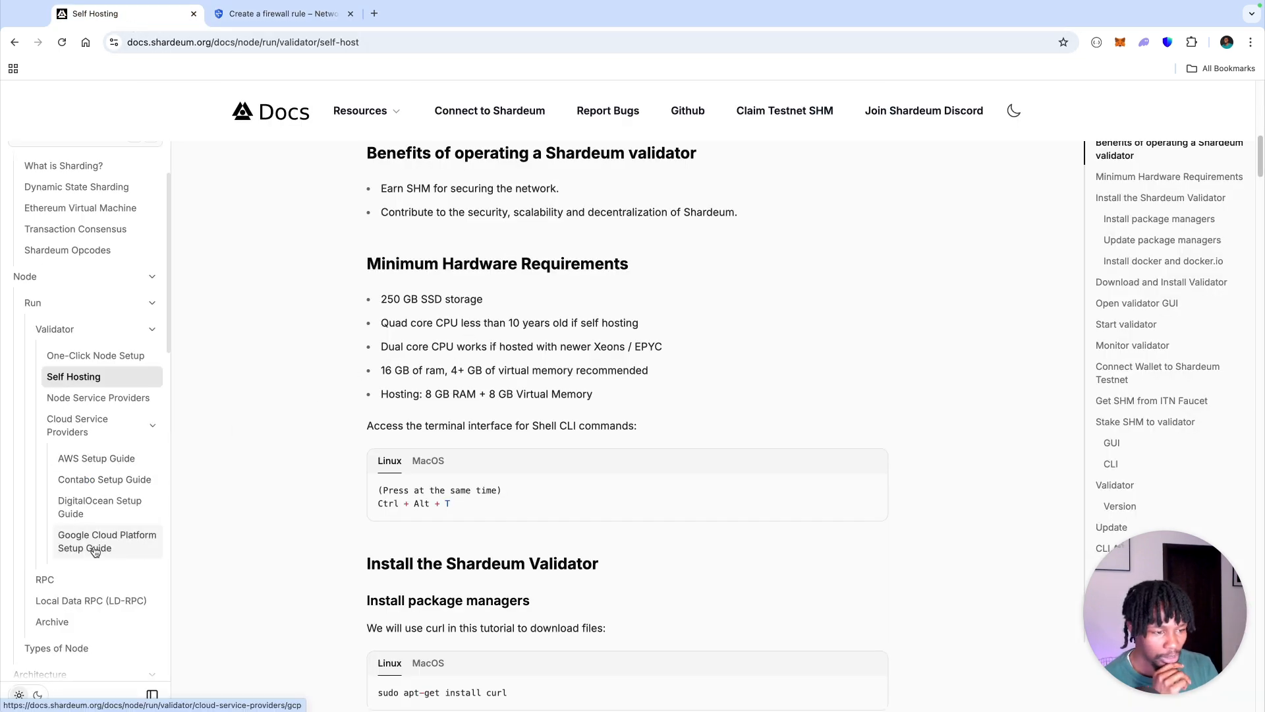
{"action": "left_click", "coordinate": [94, 551]}
{"action": "scroll", "coordinate": [573, 556], "scroll_direction": "down", "scroll_amount": 7}
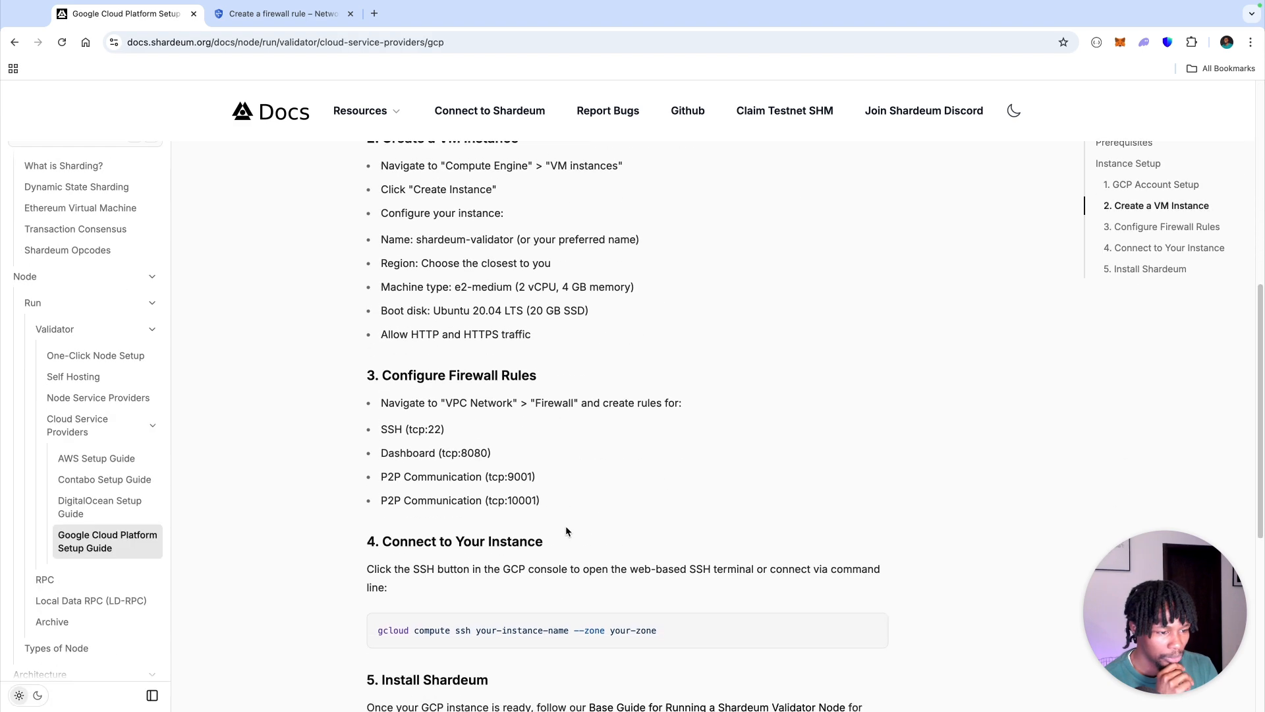
{"action": "scroll", "coordinate": [428, 402], "scroll_direction": "up", "scroll_amount": 7}
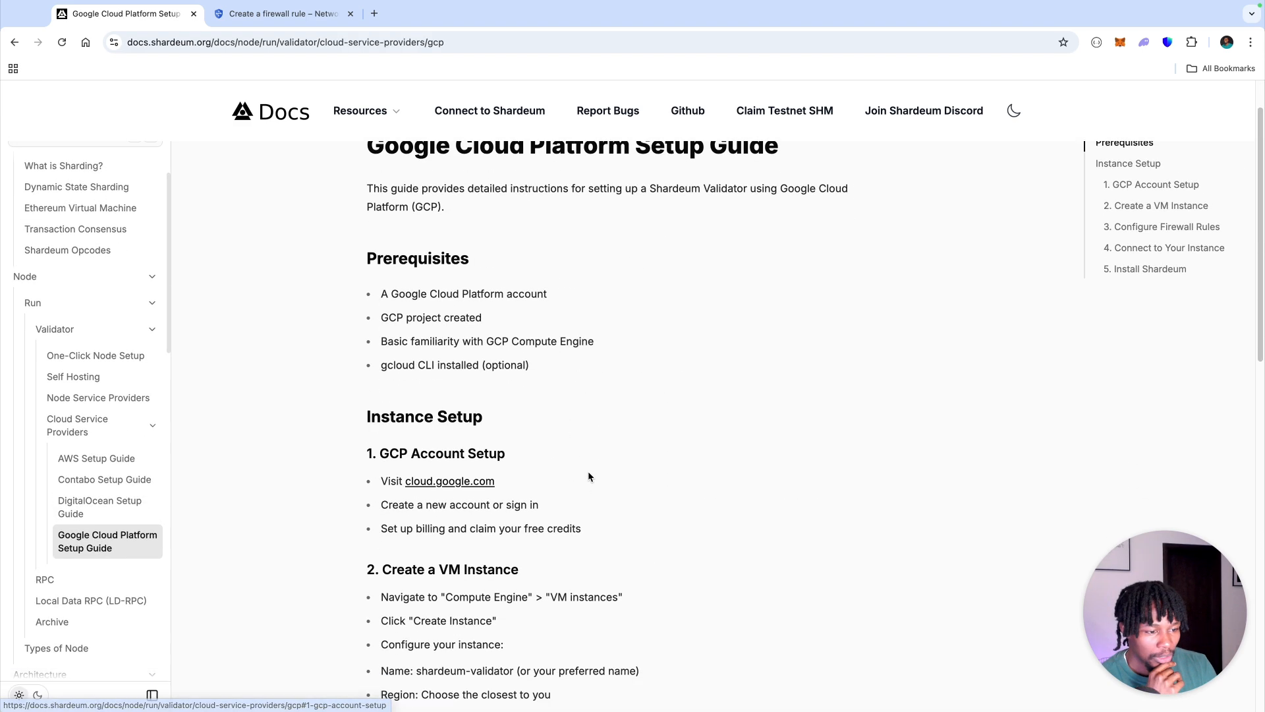
{"action": "scroll", "coordinate": [589, 475], "scroll_direction": "down", "scroll_amount": 10}
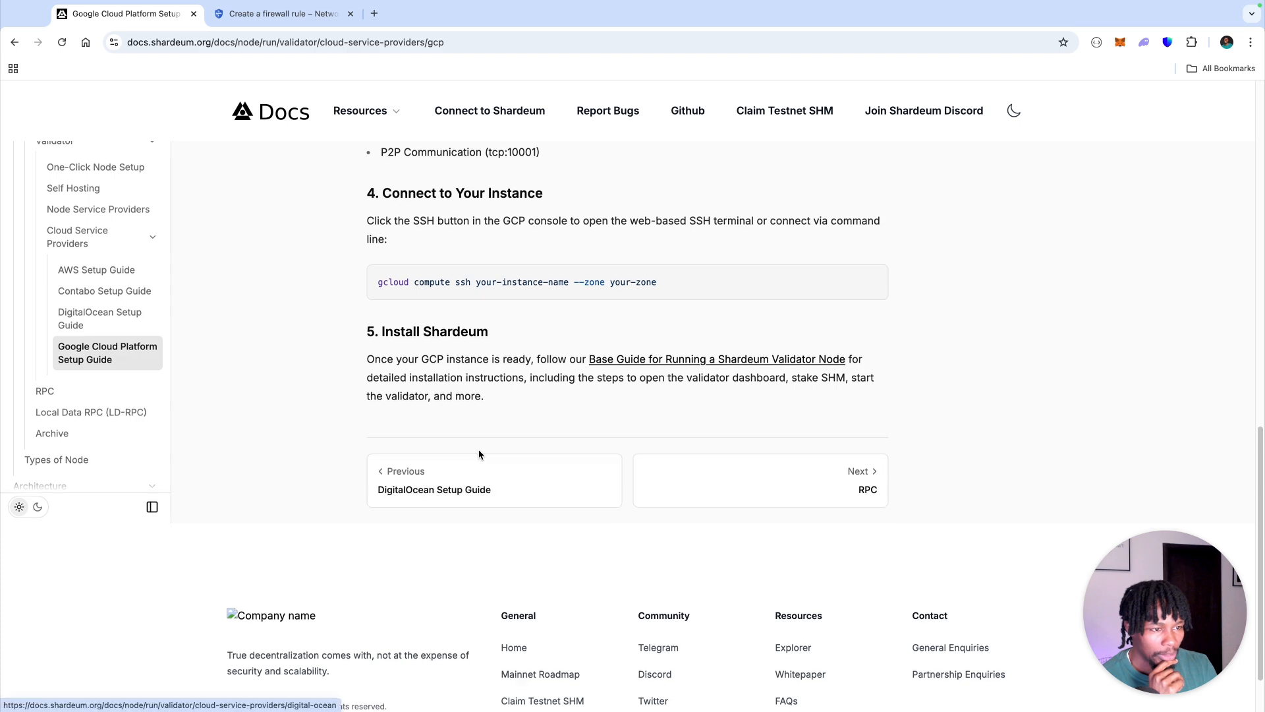
{"action": "scroll", "coordinate": [479, 455], "scroll_direction": "up", "scroll_amount": 4}
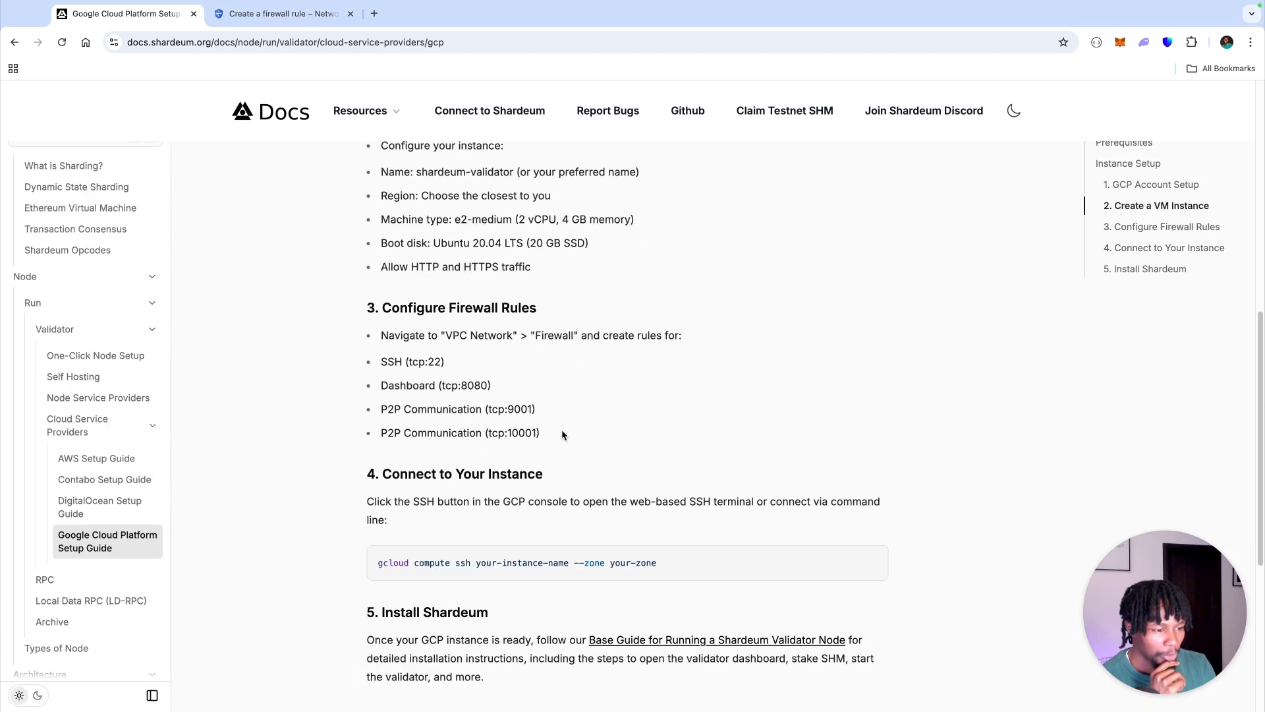
{"action": "left_click_drag", "start_coordinate": [563, 435], "coordinate": [463, 433]}
{"action": "left_click_drag", "start_coordinate": [542, 410], "coordinate": [452, 387]}
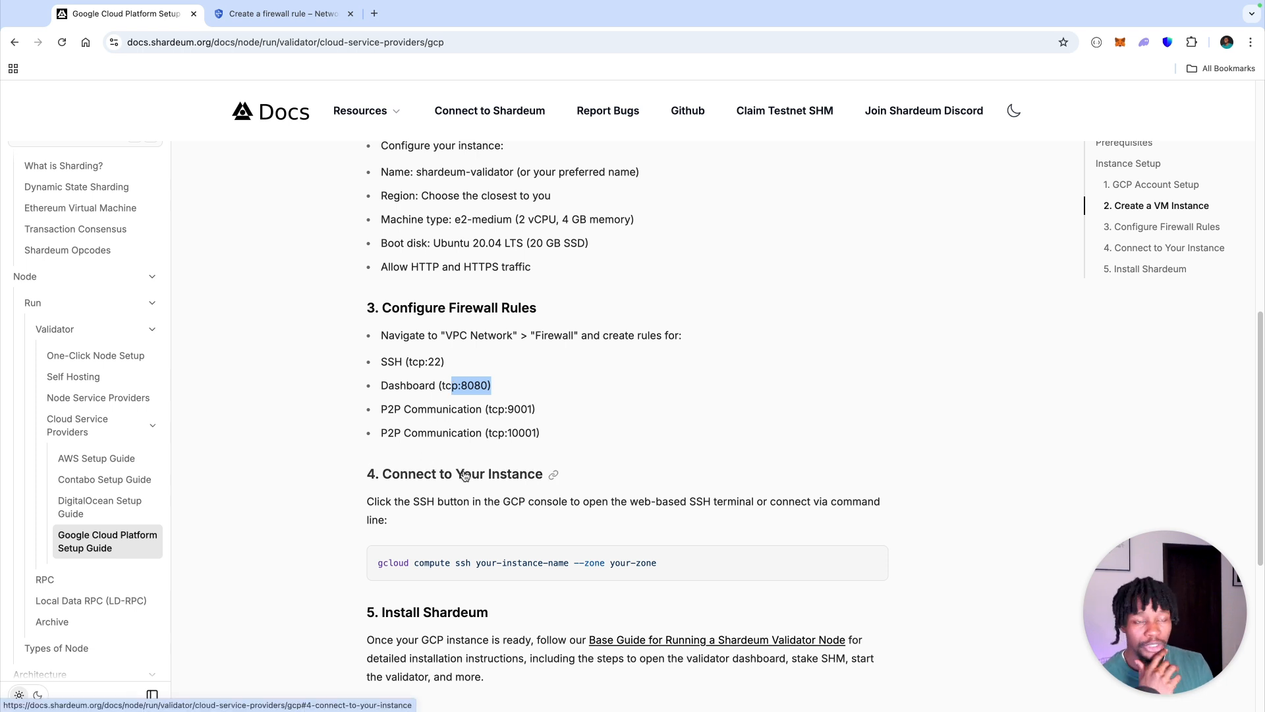
{"action": "left_click_drag", "start_coordinate": [455, 363], "coordinate": [424, 364]}
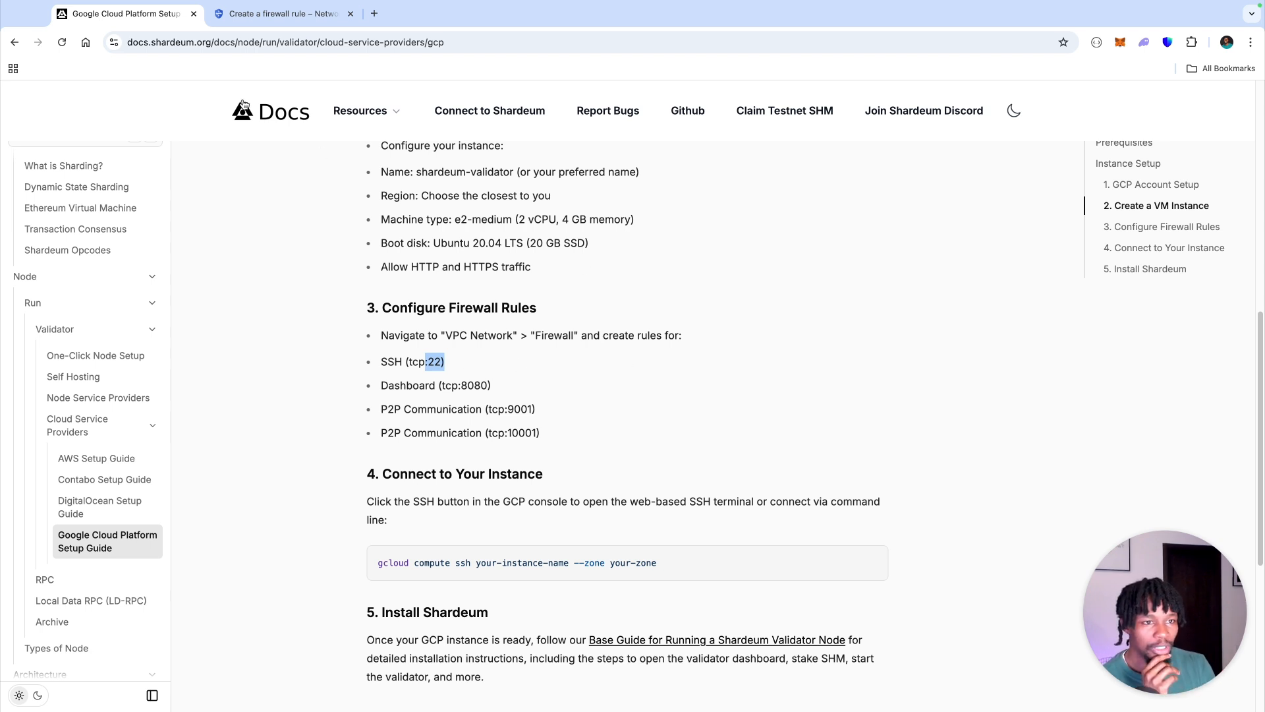
Return to the firewall rule form in Google Cloud and create the rule with TCP ports 9001, 8080 and 10001.
{"action": "left_click", "coordinate": [290, 13]}
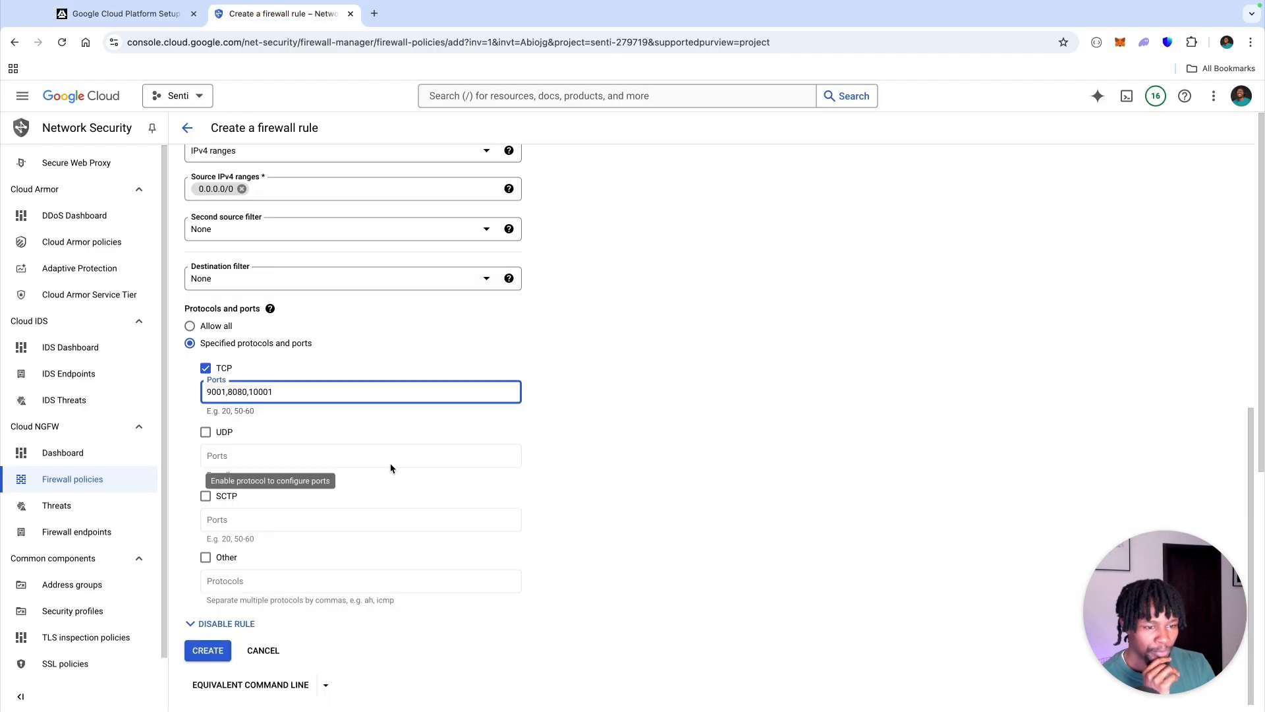
{"action": "mouse_move", "coordinate": [226, 395]}
{"action": "left_mouse_down"}
{"action": "mouse_move", "coordinate": [208, 395]}
{"action": "mouse_move", "coordinate": [237, 395]}
{"action": "left_mouse_up"}
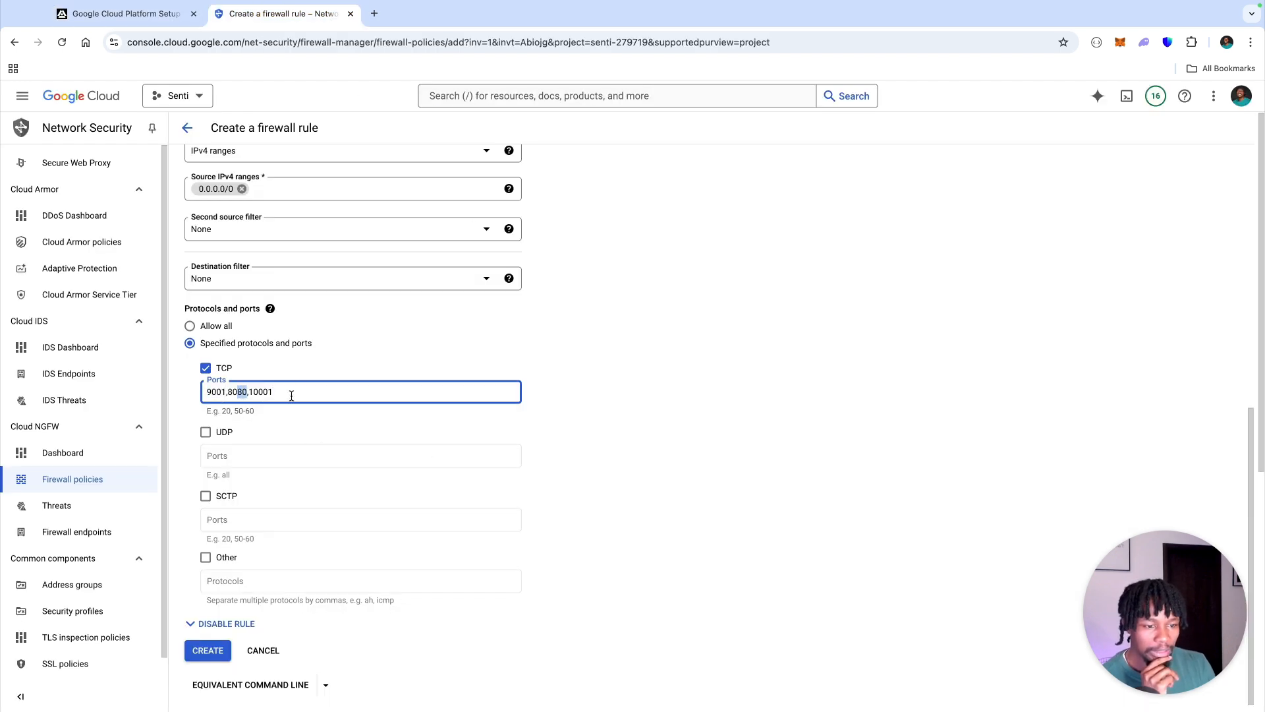
{"action": "scroll", "coordinate": [291, 396], "scroll_direction": "down", "scroll_amount": 3}
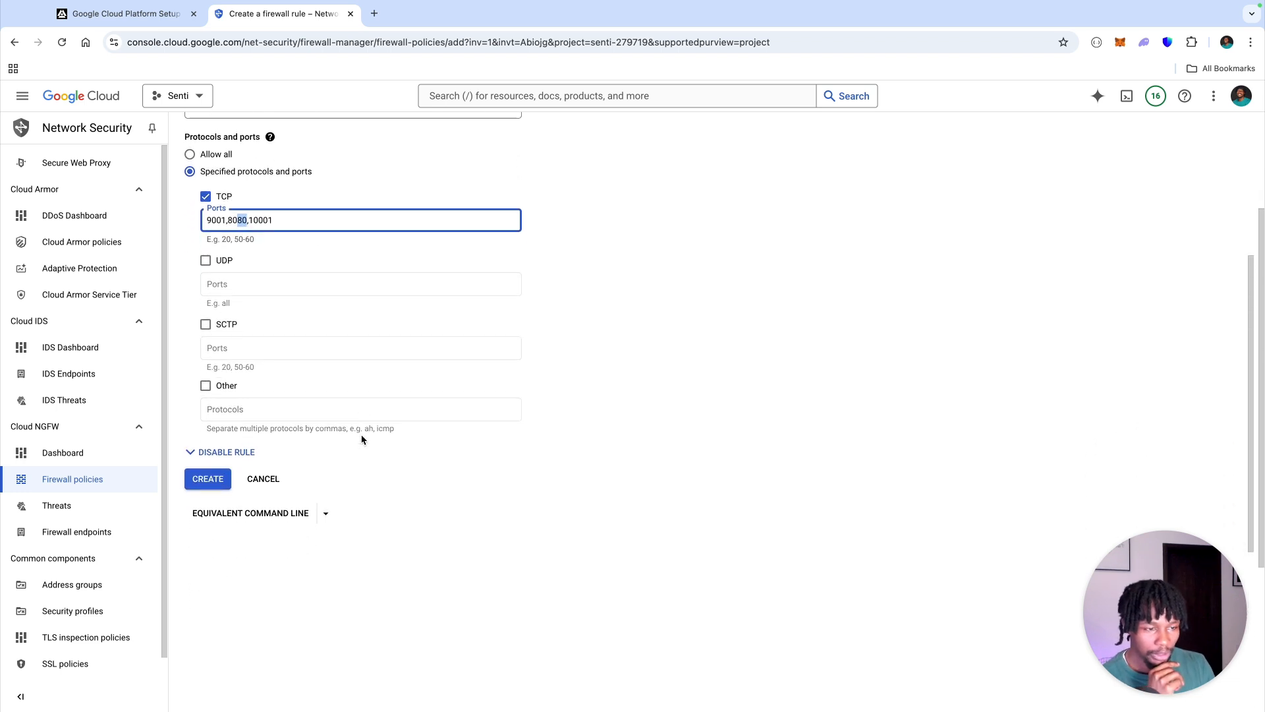
{"action": "left_click", "coordinate": [210, 481]}
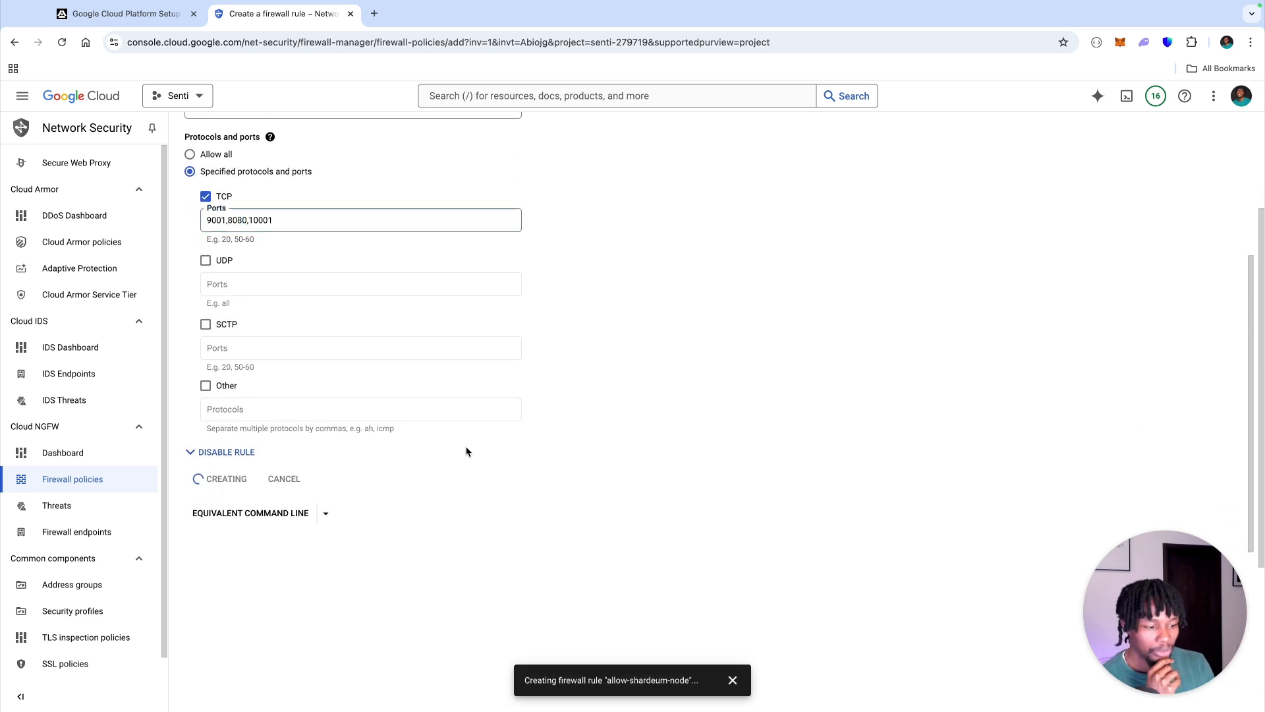
{"action": "scroll", "coordinate": [468, 438], "scroll_direction": "up", "scroll_amount": 1}
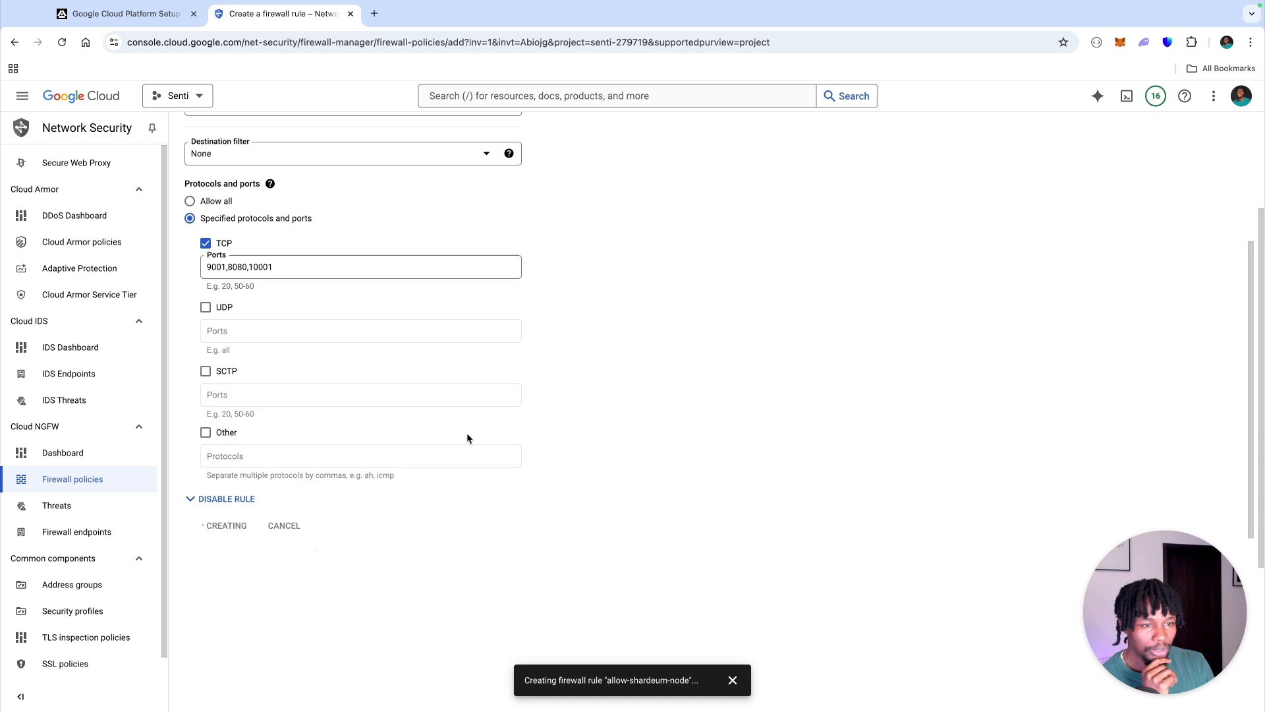
{"action": "scroll", "coordinate": [468, 435], "scroll_direction": "up", "scroll_amount": 4}
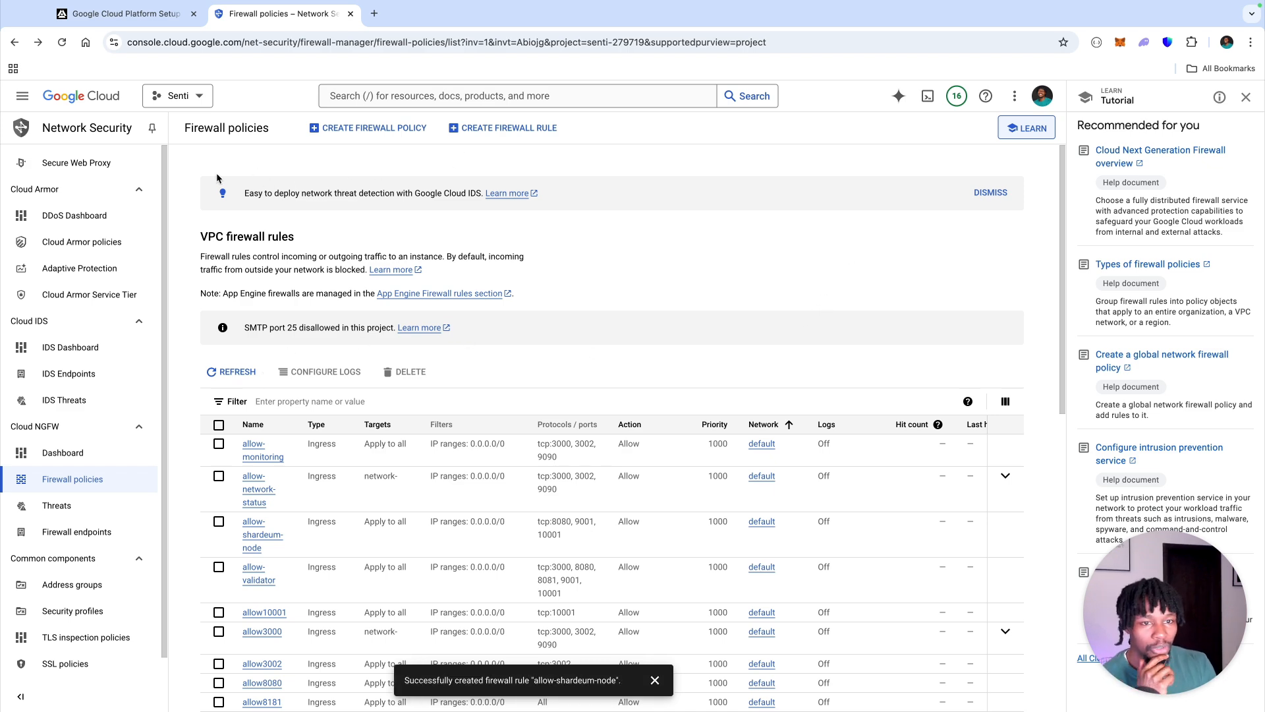
Go to Compute Engine's VM instances and open an authorized browser SSH session to shardeum-node-demo.
{"action": "left_click", "coordinate": [23, 99]}
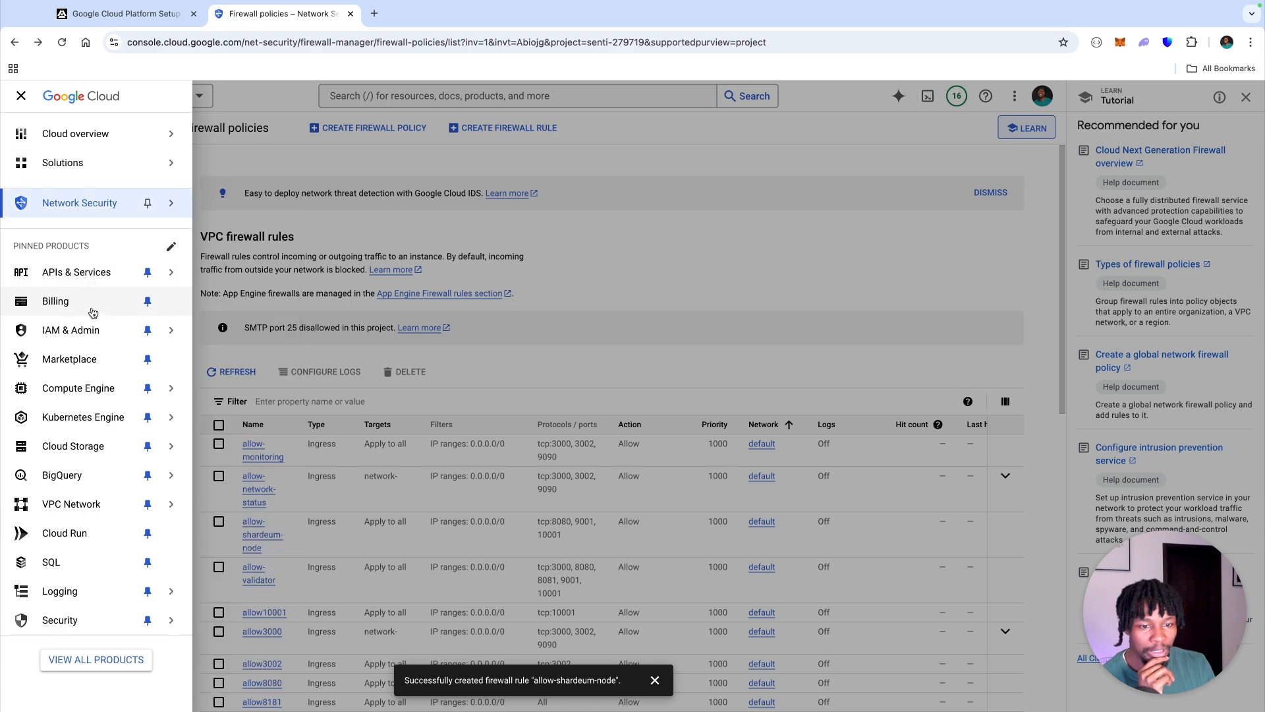
{"action": "mouse_move", "coordinate": [118, 383]}
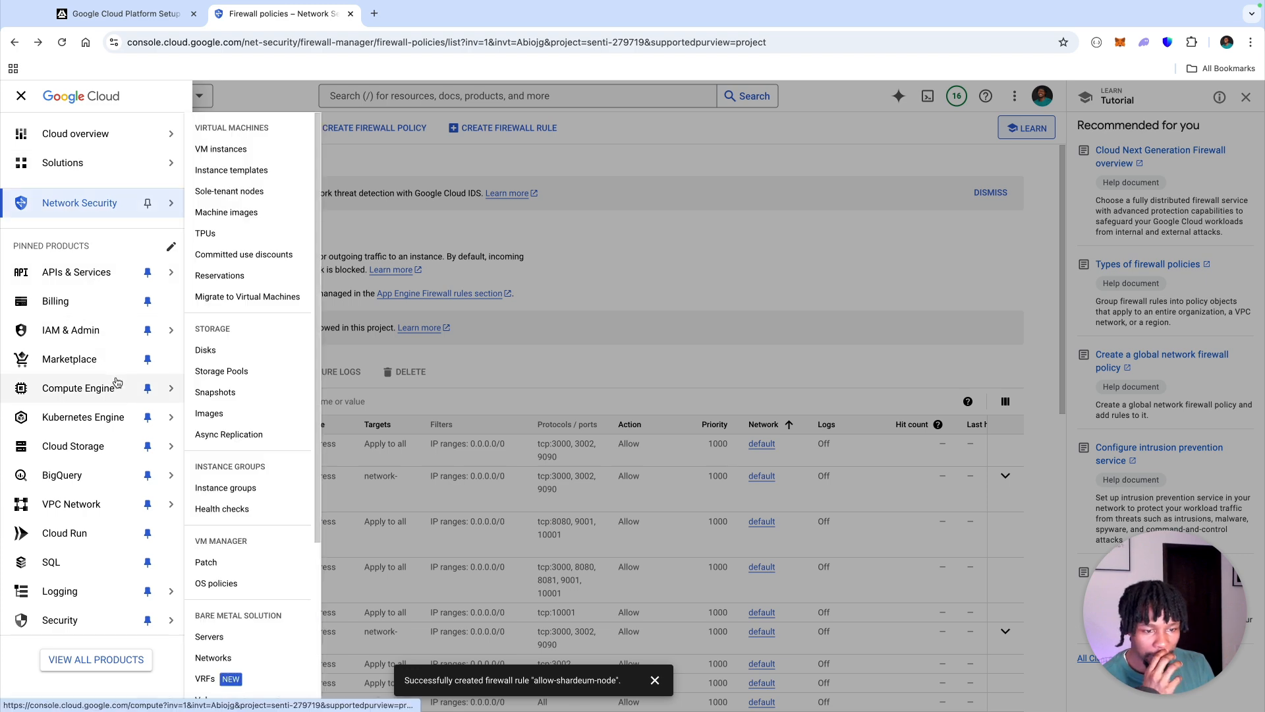
{"action": "left_click", "coordinate": [249, 152]}
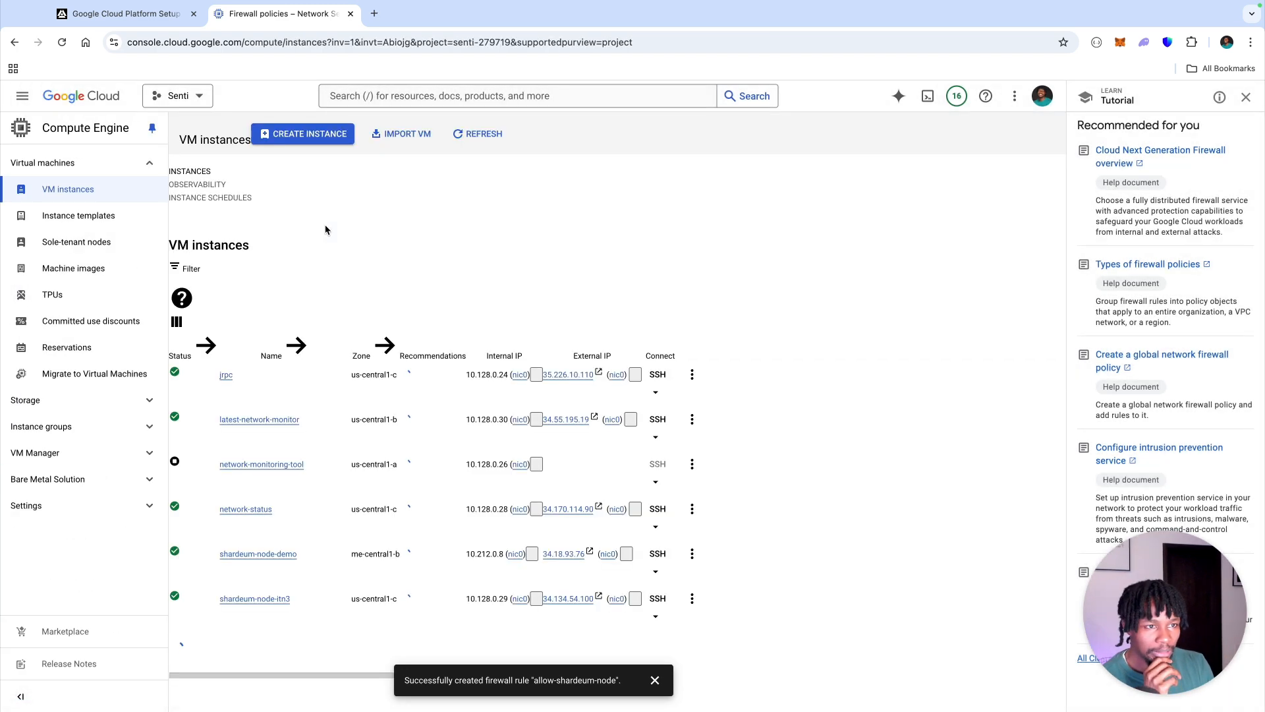
{"action": "left_click", "coordinate": [66, 49]}
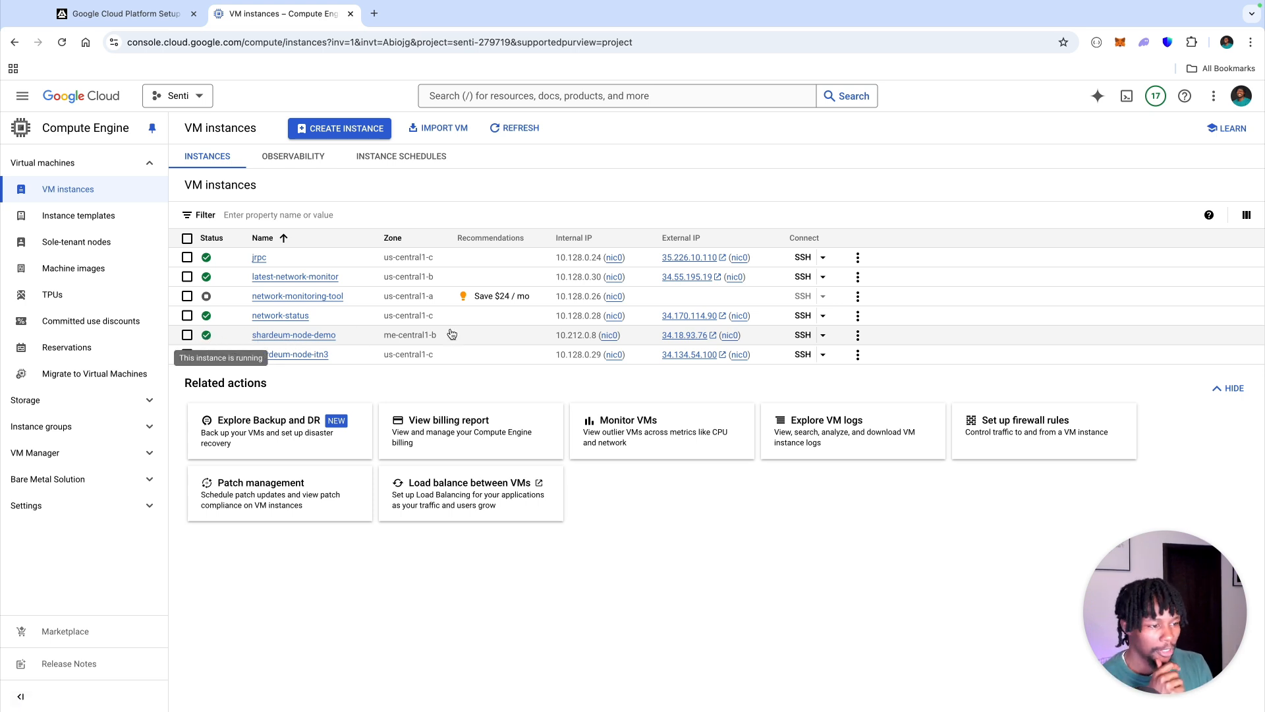
{"action": "left_click", "coordinate": [804, 336]}
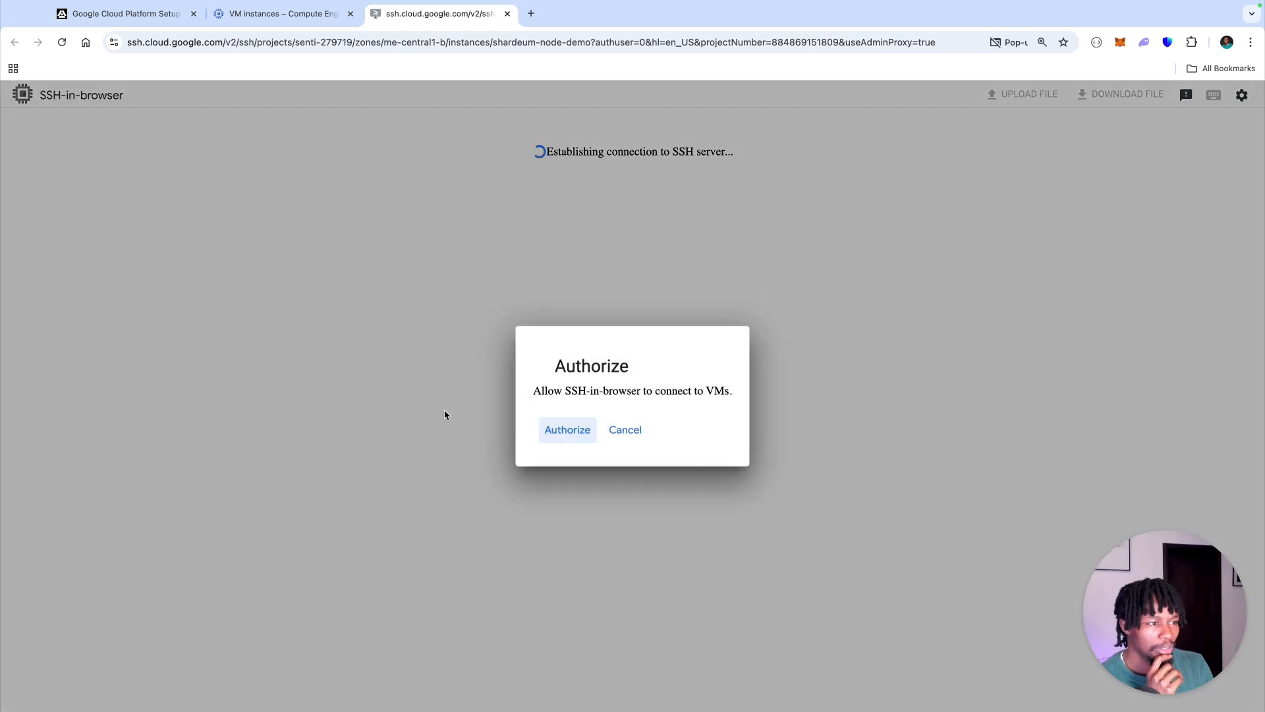
{"action": "left_click", "coordinate": [551, 433]}
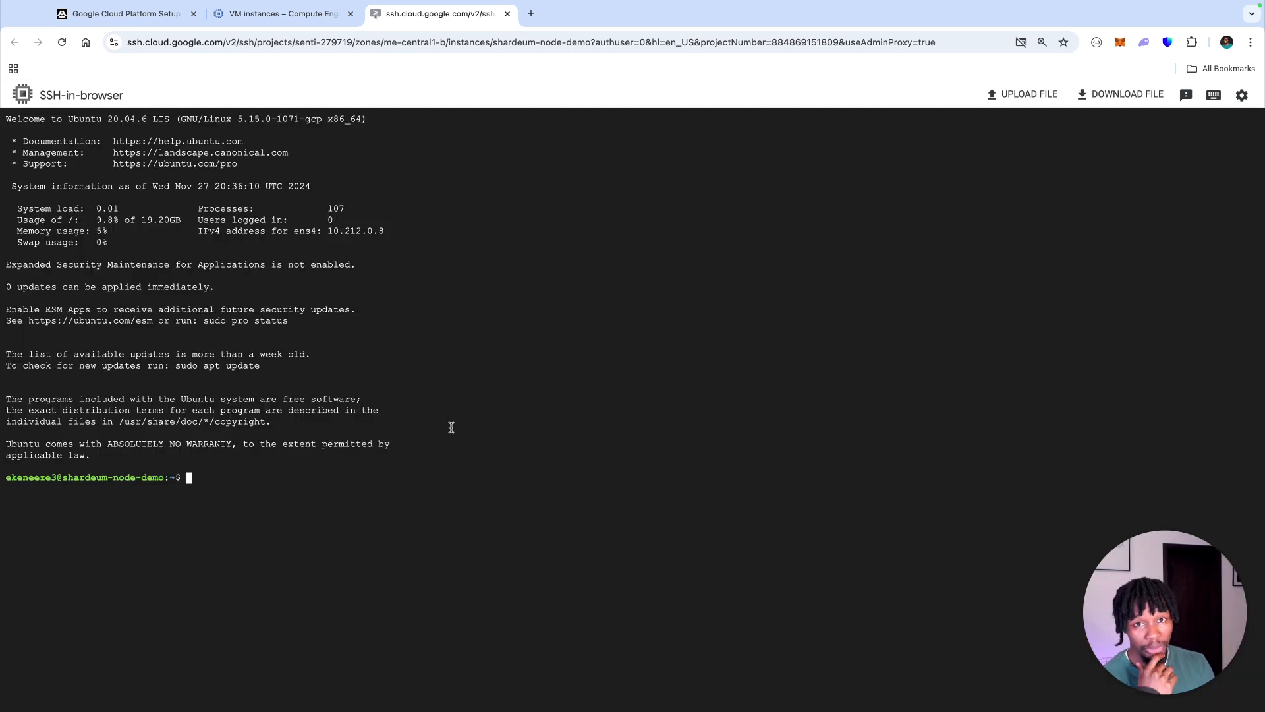
In the Shardeum docs, open the Base Guide for Running a Shardeum Validator Node and copy the validator installer command.
{"action": "left_click", "coordinate": [144, 15]}
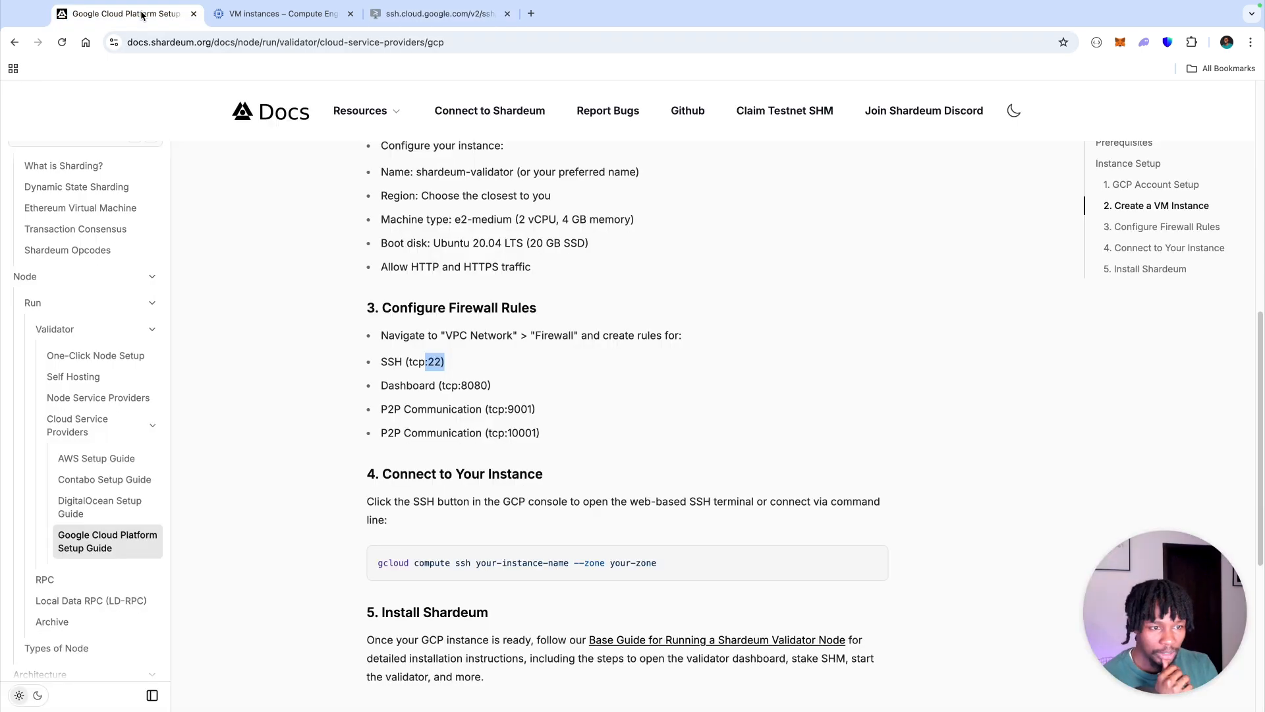
{"action": "scroll", "coordinate": [547, 418], "scroll_direction": "down", "scroll_amount": 1}
{"action": "left_click", "coordinate": [773, 571]}
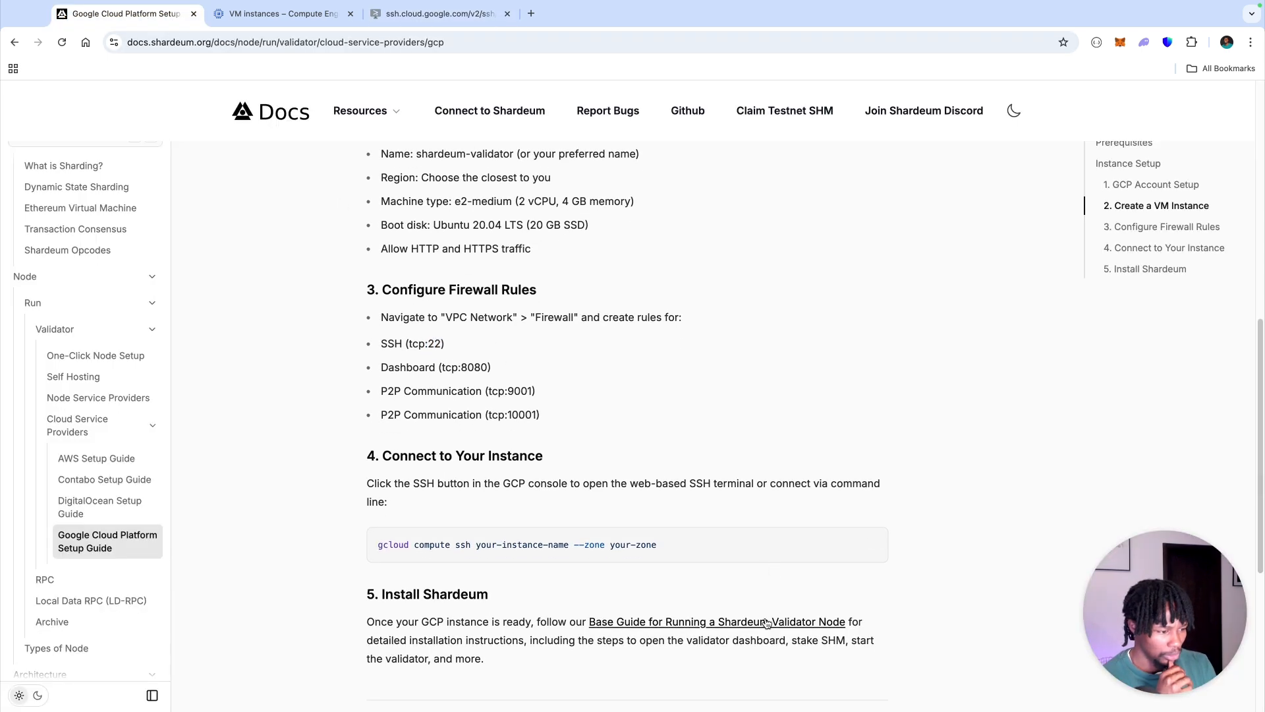
{"action": "left_click", "coordinate": [759, 623]}
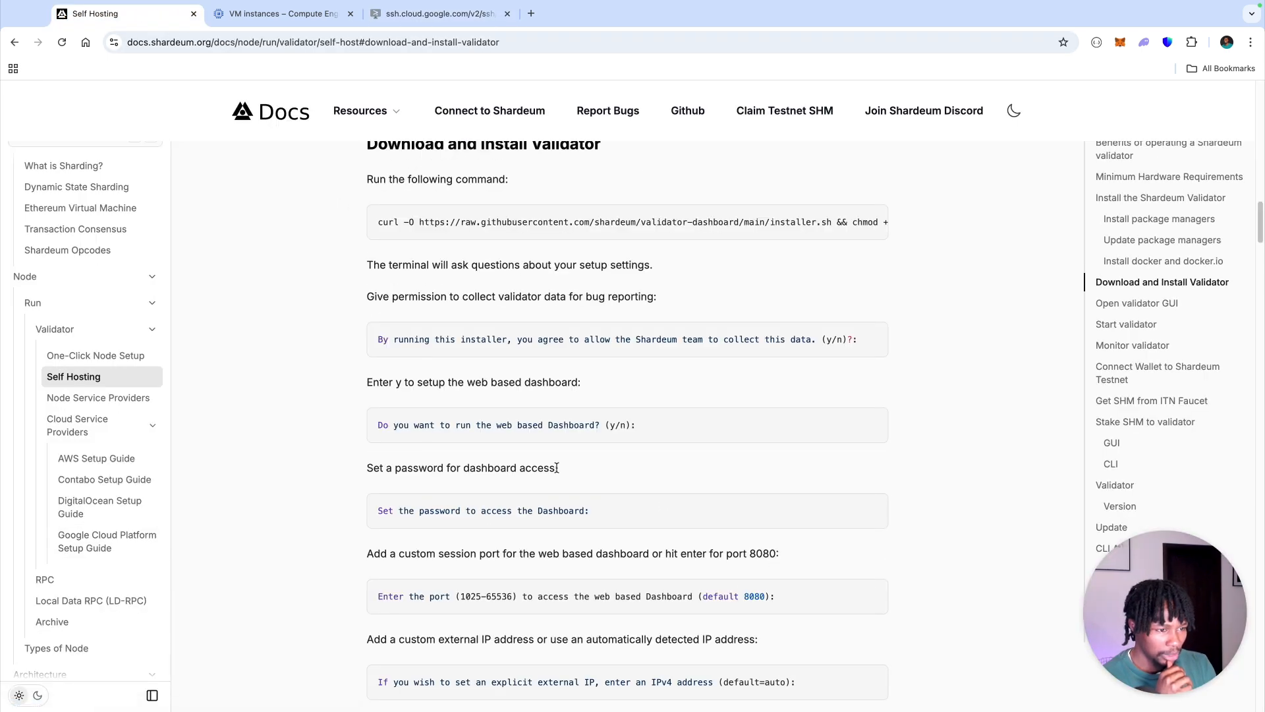
{"action": "scroll", "coordinate": [556, 468], "scroll_direction": "down", "scroll_amount": 1}
{"action": "scroll", "coordinate": [556, 468], "scroll_direction": "up", "scroll_amount": 1}
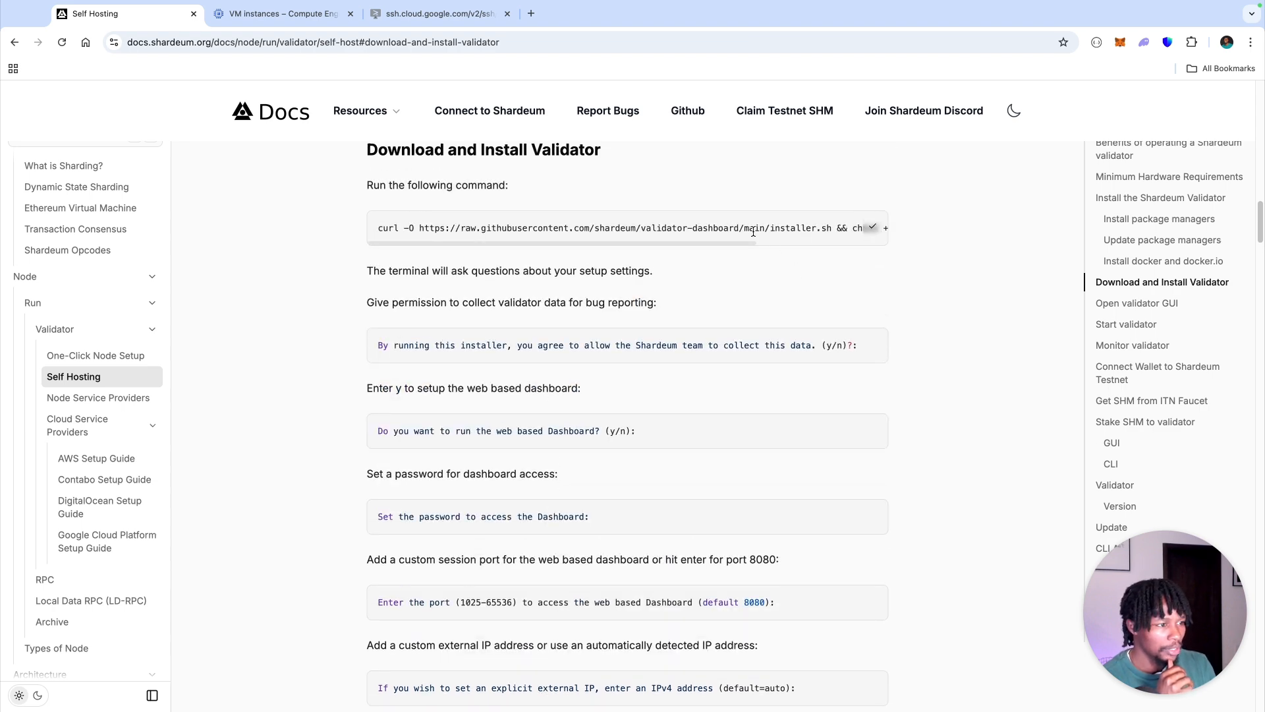
{"action": "double_click", "coordinate": [754, 229]}
In the VM's SSH session, run the copied installer command with the branch in its URL changed from main to dev.
{"action": "left_click", "coordinate": [456, 14]}
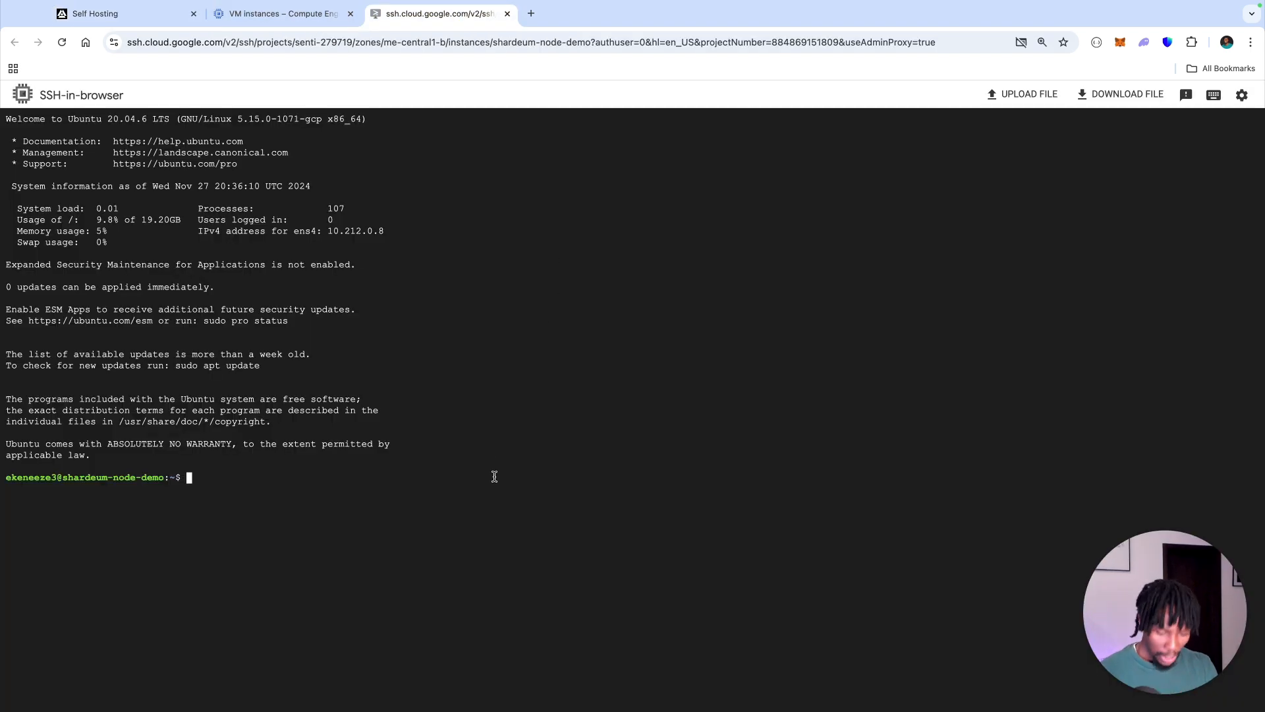
{"action": "type", "text": "curl -O https://raw.githubusercontent.com/shardeum/validator-dashboard/main/installer.sh && chmod +x installer.sh && ./installer.sh"}
{"action": "key", "text": "Left"}
{"action": "key", "text": "Left"}
{"action": "key", "text": "Left"}
{"action": "key", "text": "Left"}
{"action": "key", "text": "Left"}
{"action": "key", "text": "Left"}
{"action": "key", "text": "Left"}
{"action": "key", "text": "Left"}
{"action": "key", "text": "Left"}
{"action": "key", "text": "Left"}
{"action": "key", "text": "Left"}
{"action": "key", "text": "Left"}
{"action": "key", "text": "Left"}
{"action": "key", "text": "Left"}
{"action": "key", "text": "Left"}
{"action": "key", "text": "Left"}
{"action": "key", "text": "Left"}
{"action": "key", "text": "Left"}
{"action": "key", "text": "Left"}
{"action": "key", "text": "Left"}
{"action": "key", "text": "BackSpace"}
{"action": "key", "text": "BackSpace"}
{"action": "key", "text": "BackSpace"}
{"action": "key", "text": "BackSpace"}
{"action": "type", "text": "dev"}
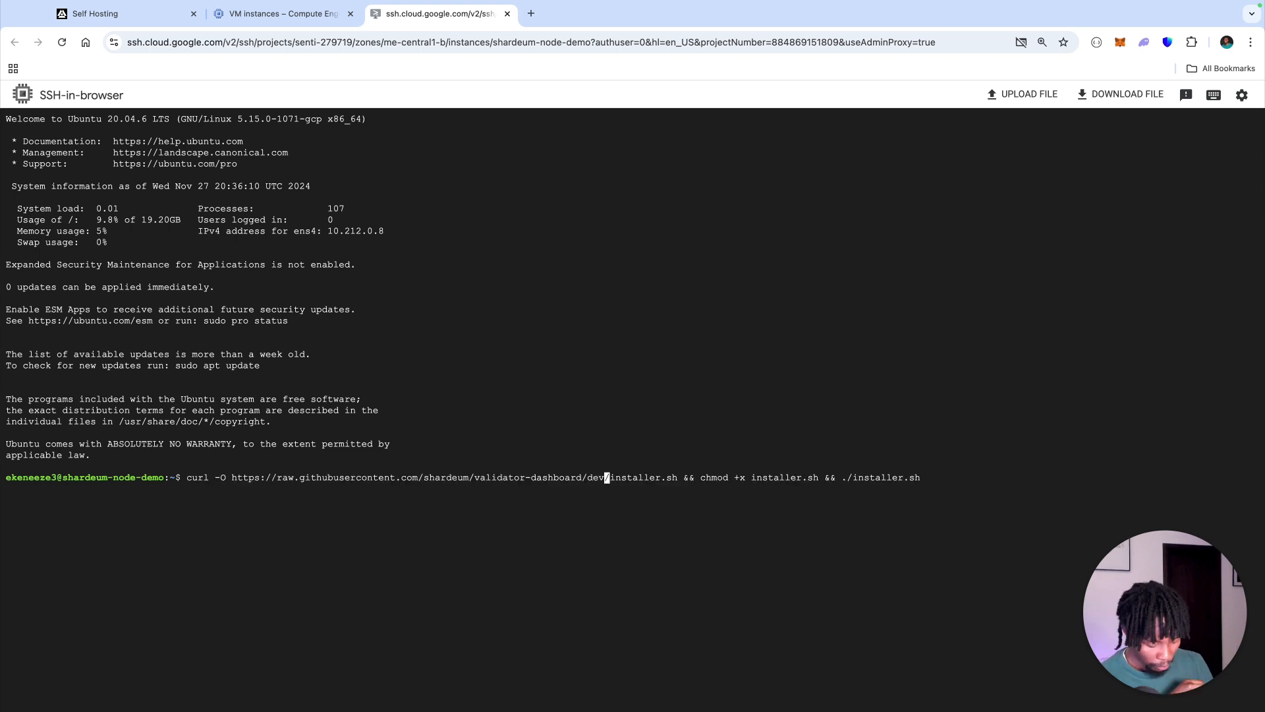
{"action": "key", "text": "Return"}
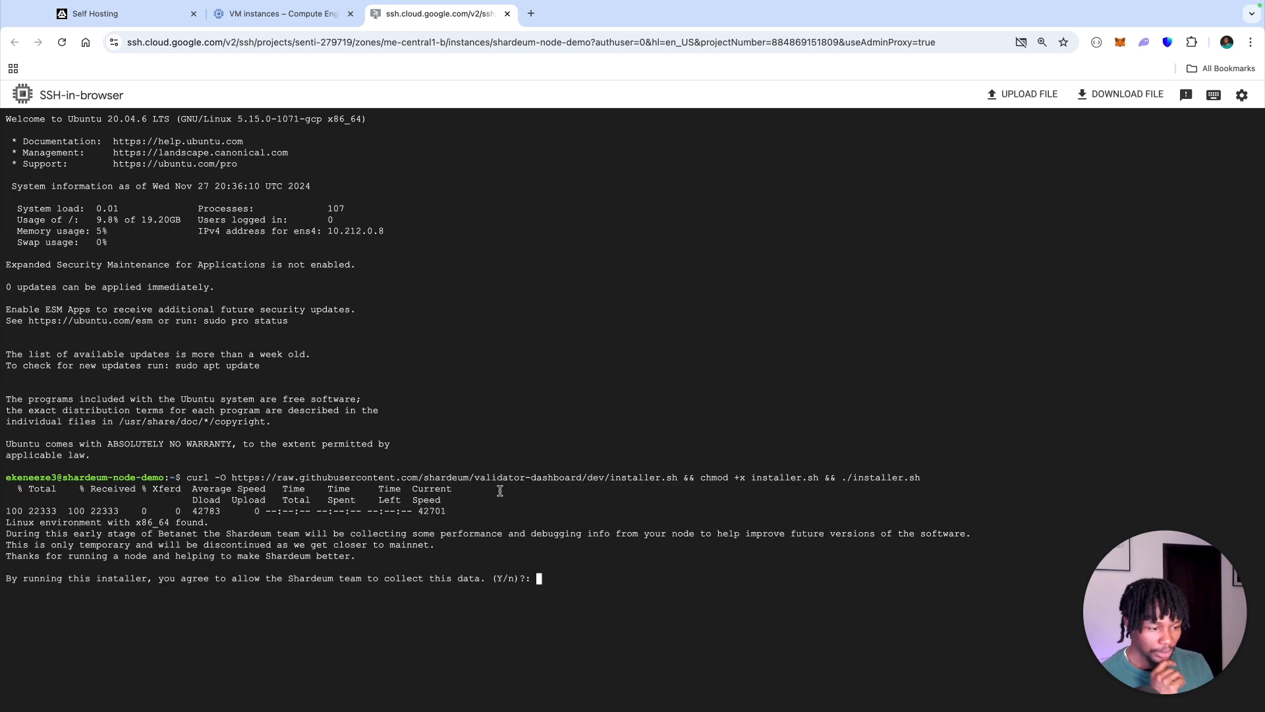
Agree to the installer's data collection with y and accept the default base directory ~/.shardeum.
{"action": "type", "text": "y"}
{"action": "key", "text": "Return"}
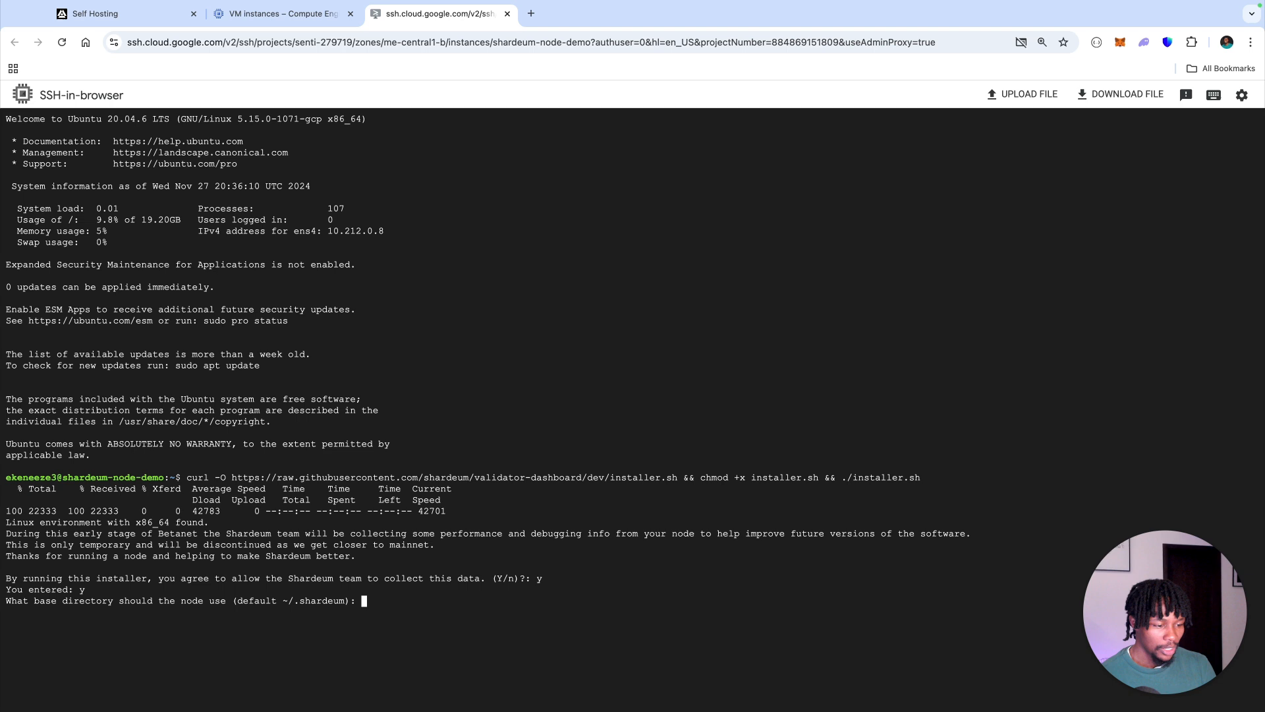
{"action": "key", "text": "Return"}
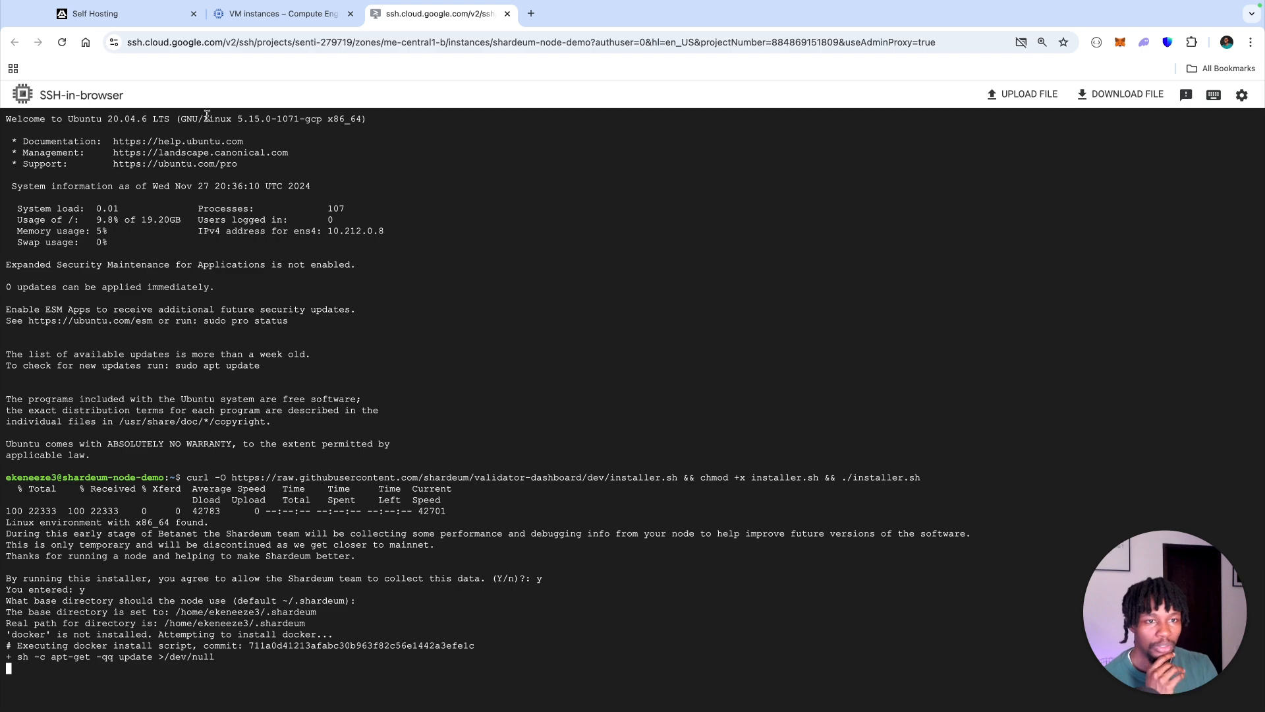
Review the installer's setup questions under Download and Install Validator in the Shardeum Self Hosting guide.
{"action": "left_click", "coordinate": [95, 13]}
{"action": "scroll", "coordinate": [757, 451], "scroll_direction": "up", "scroll_amount": 1}
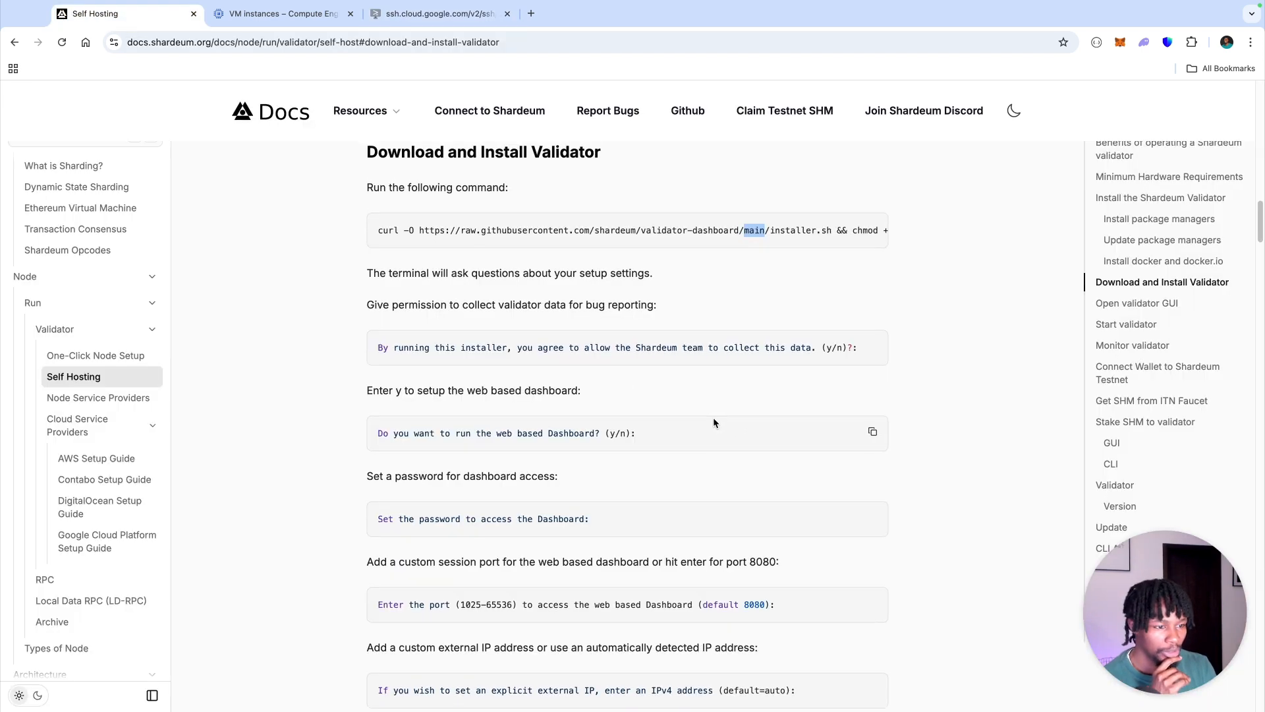
{"action": "left_click_drag", "start_coordinate": [367, 275], "coordinate": [666, 679]}
{"action": "scroll", "coordinate": [682, 560], "scroll_direction": "down", "scroll_amount": 3}
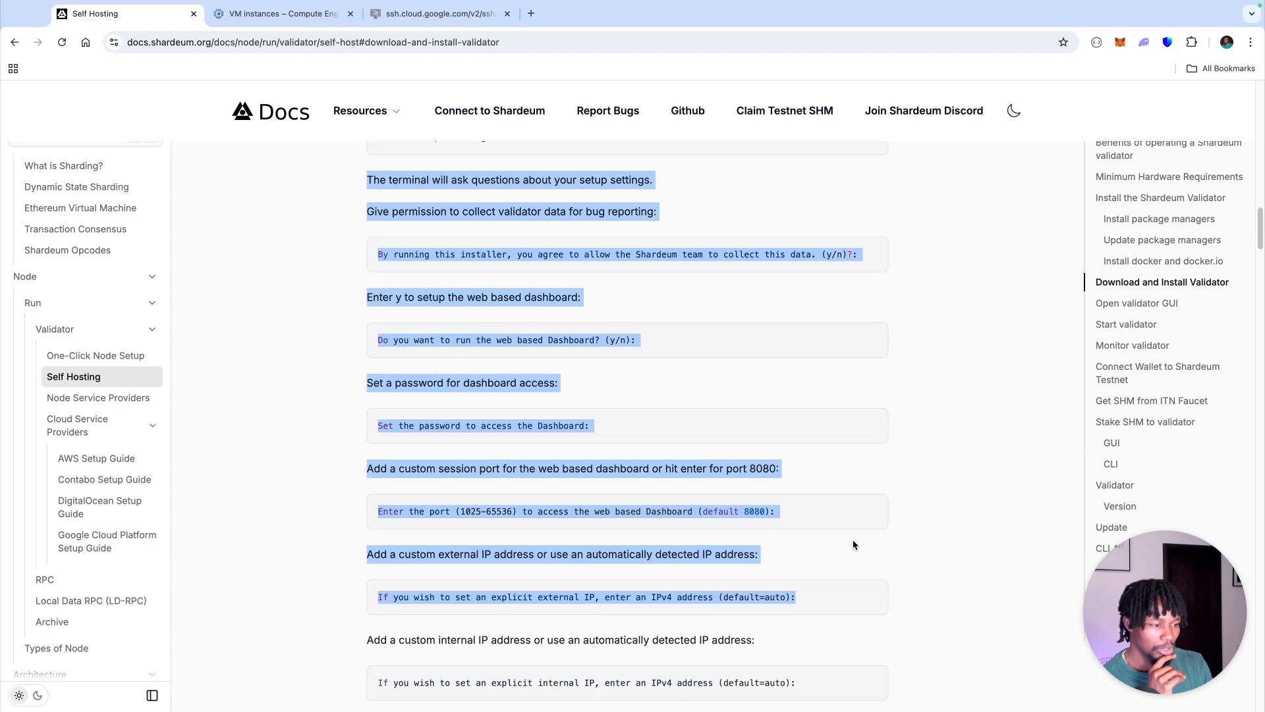
{"action": "left_click", "coordinate": [857, 551]}
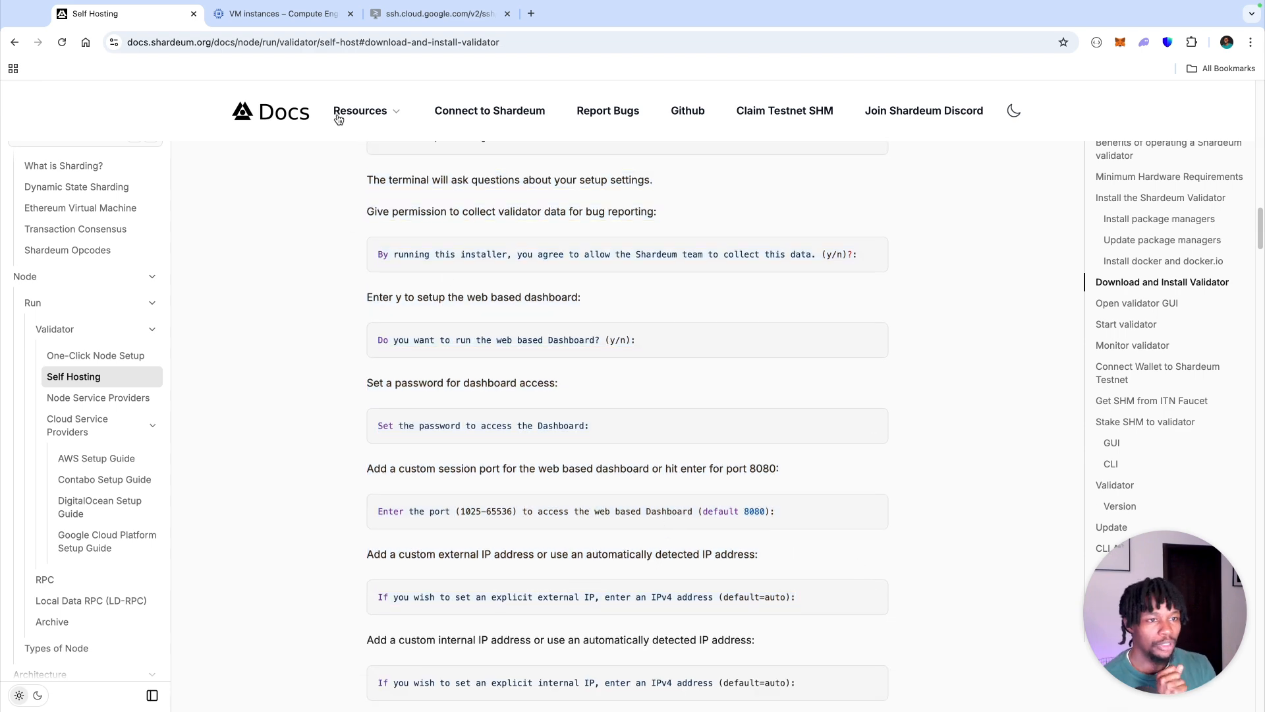
Back in the SSH session, answer y to run the web based Dashboard and set the dashboard access password.
{"action": "left_click", "coordinate": [409, 16]}
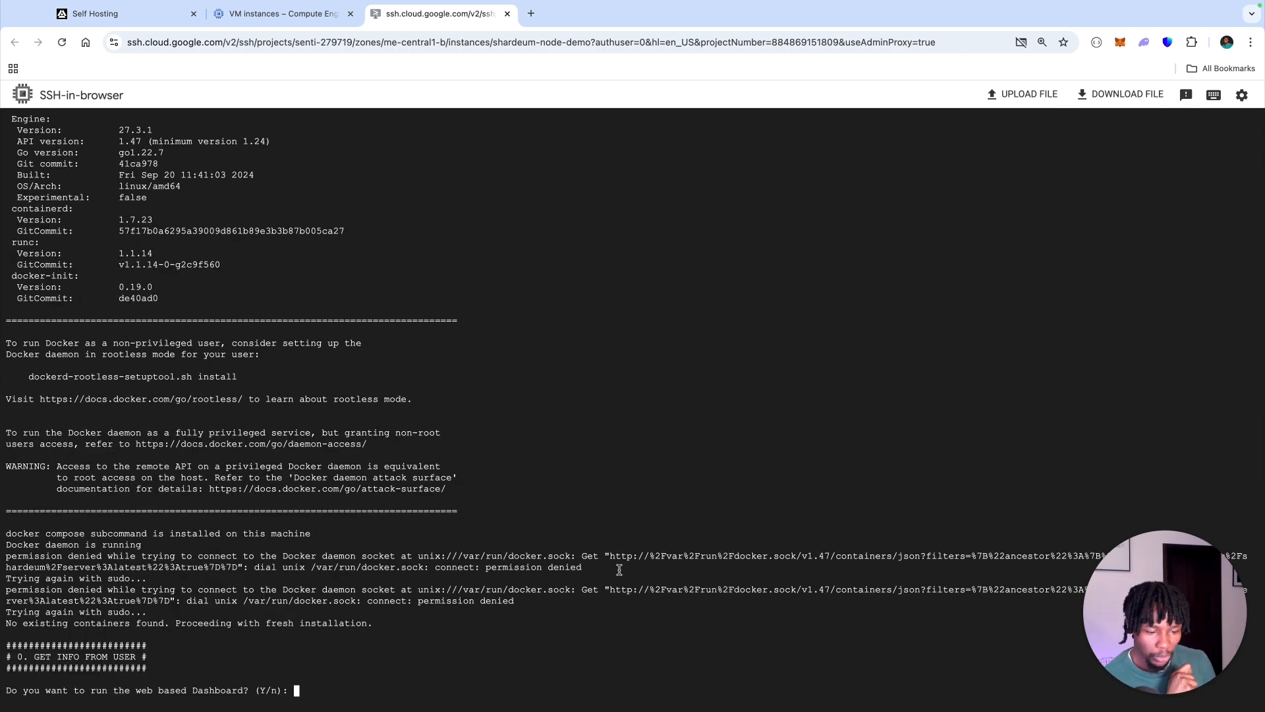
{"action": "type", "text": "y"}
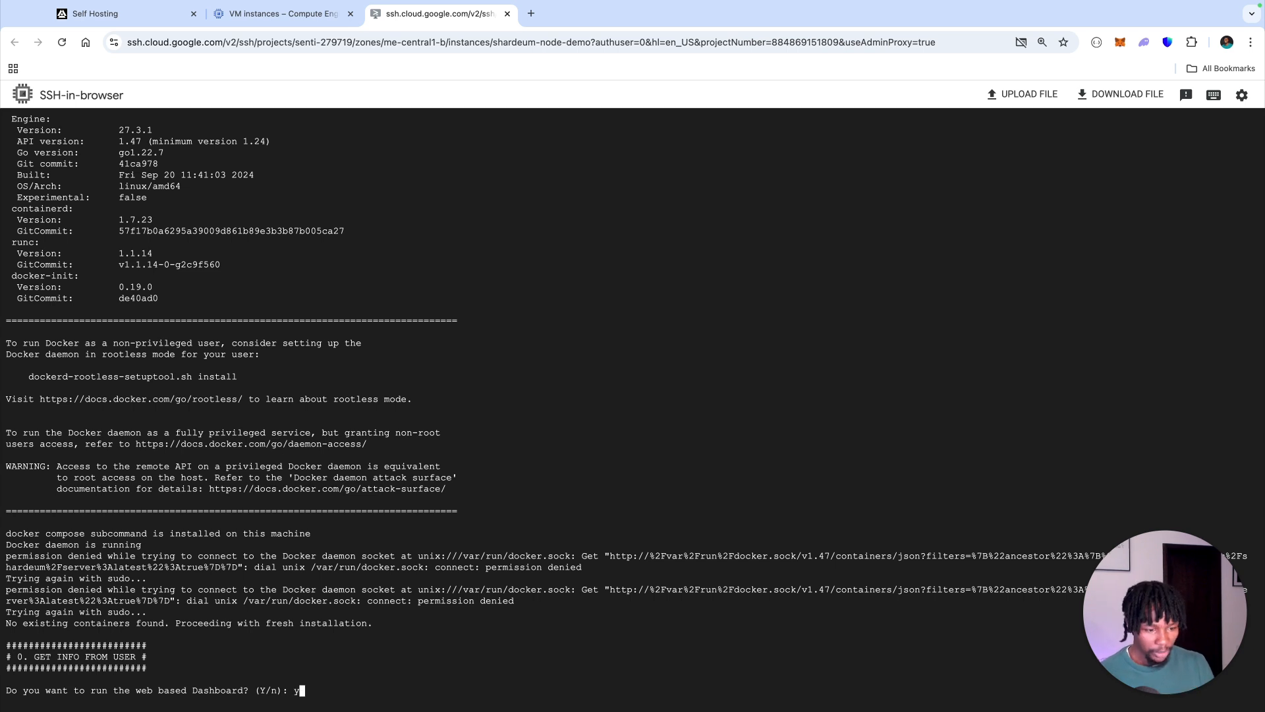
{"action": "key", "text": "Return"}
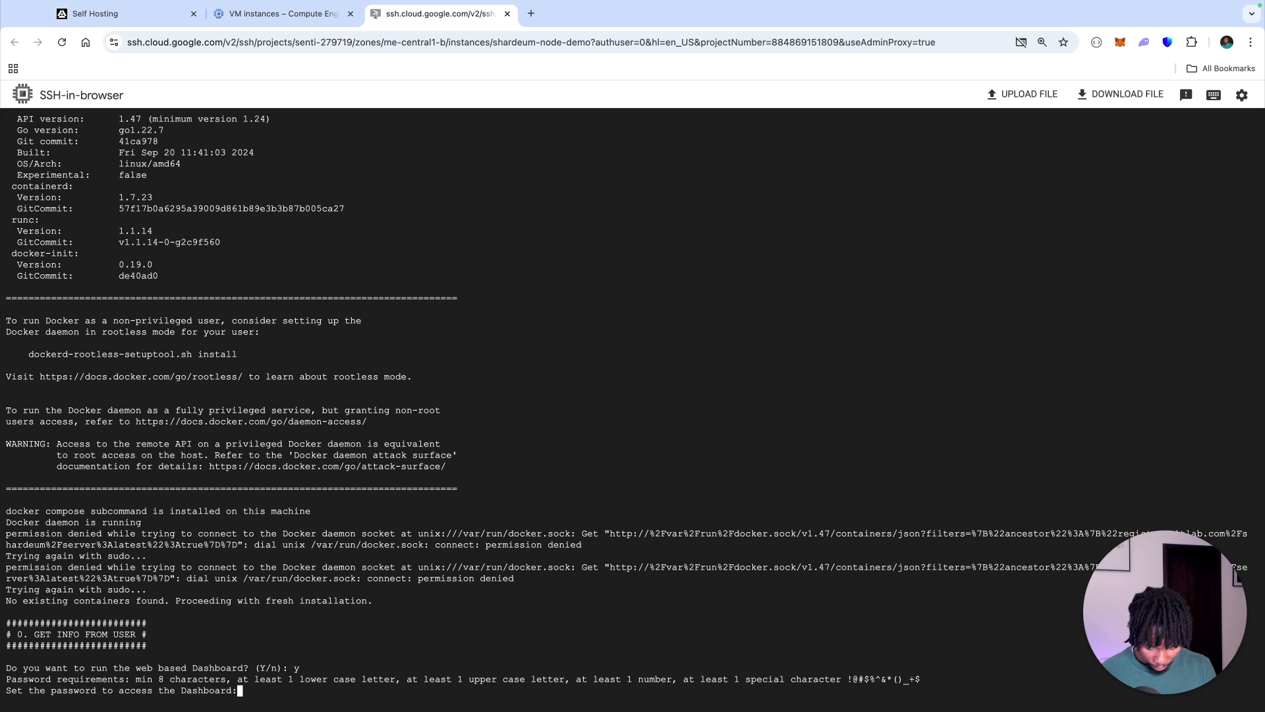
{"action": "type", "text": "*****"}
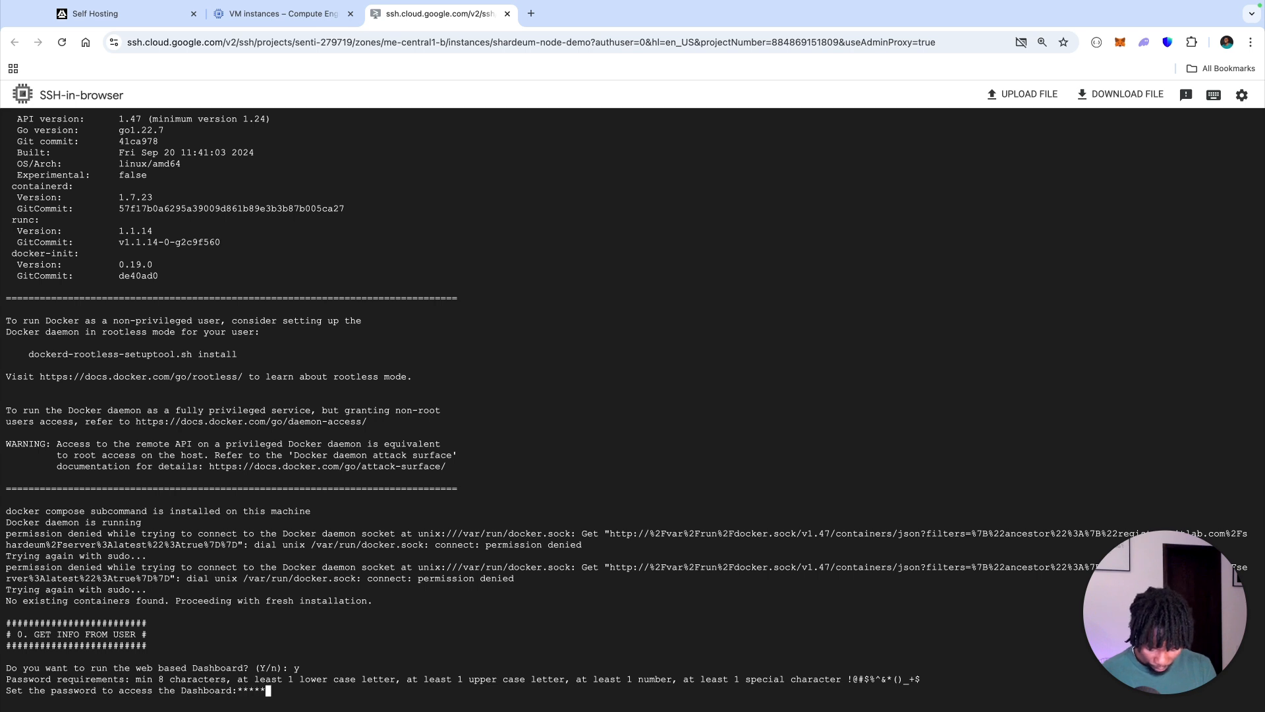
{"action": "type", "text": "*****"}
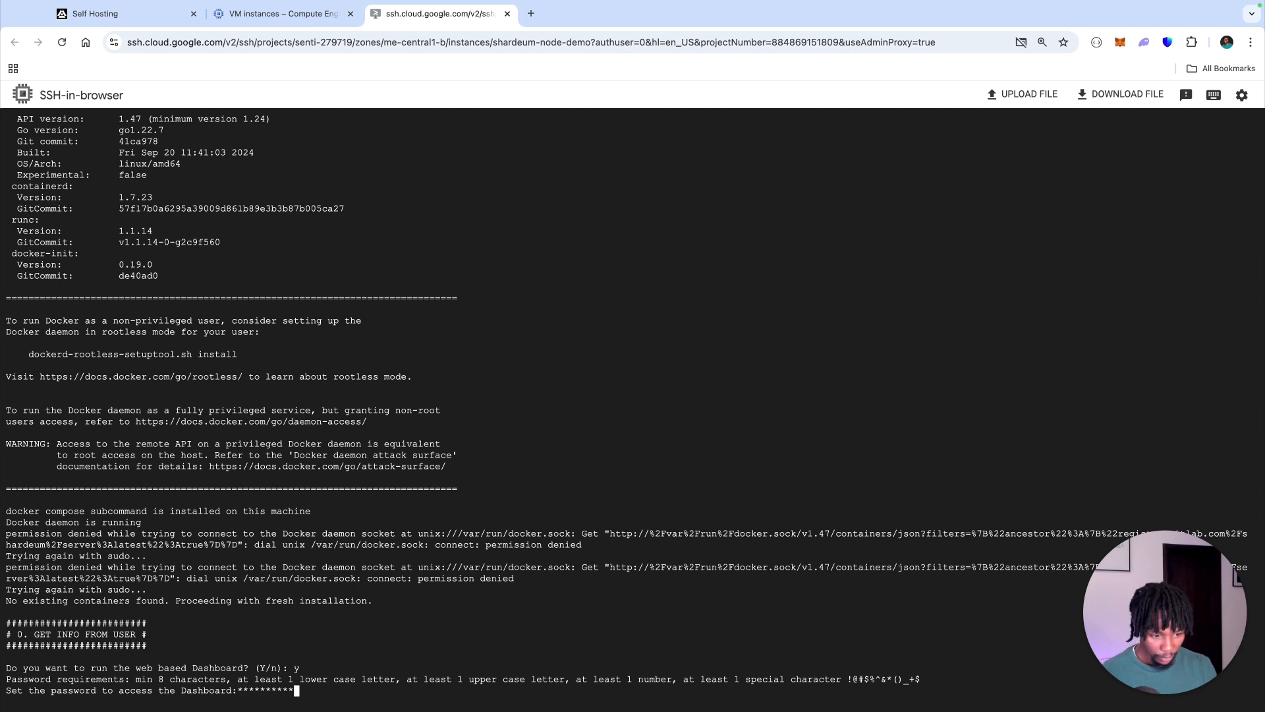
{"action": "key", "text": "Return"}
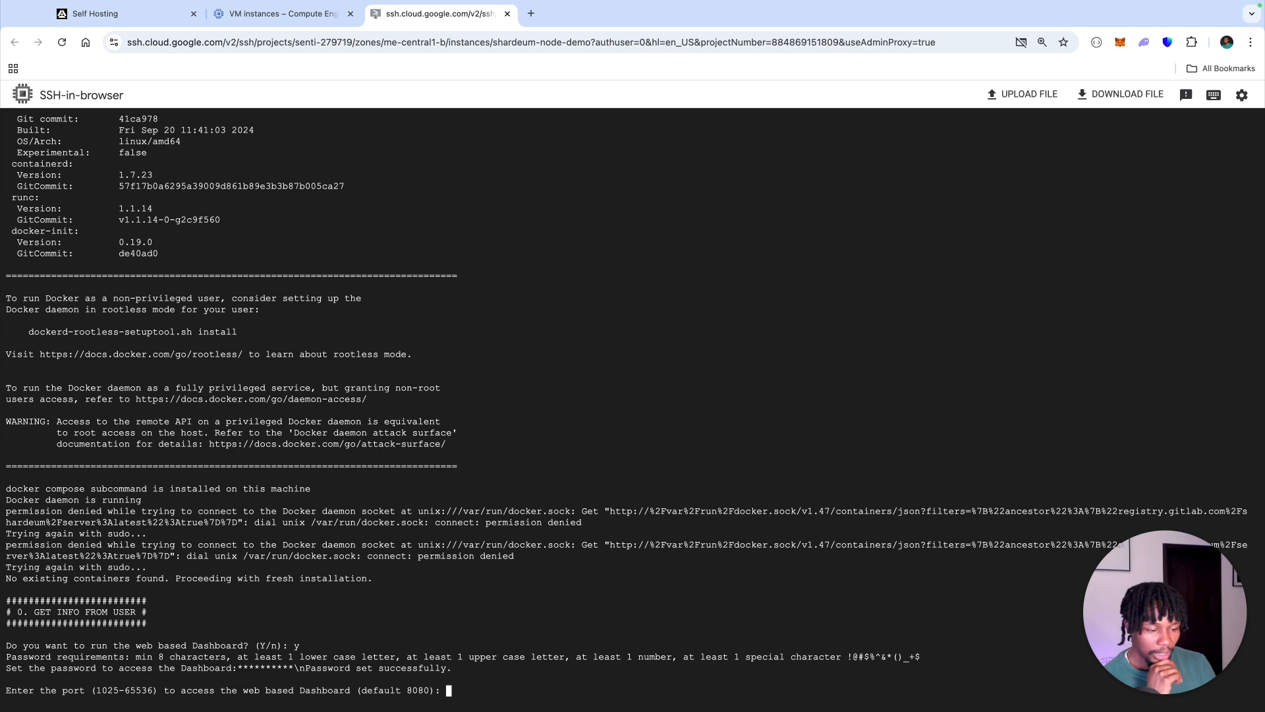
Accept the default dashboard port 8080, automatic external and internal IPs, and p2p ports 9001 and 10001 to start the installation.
{"action": "key", "text": "Return"}
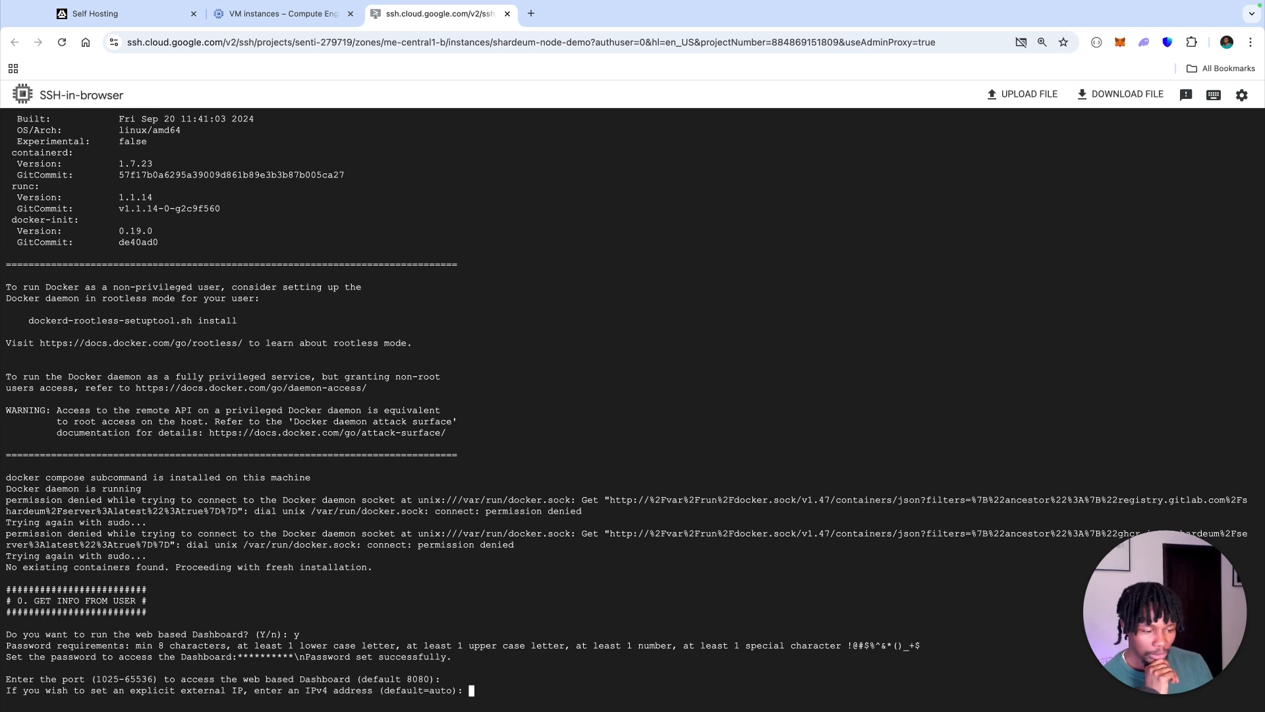
{"action": "key", "text": "Return"}
{"action": "key", "text": "Return"}
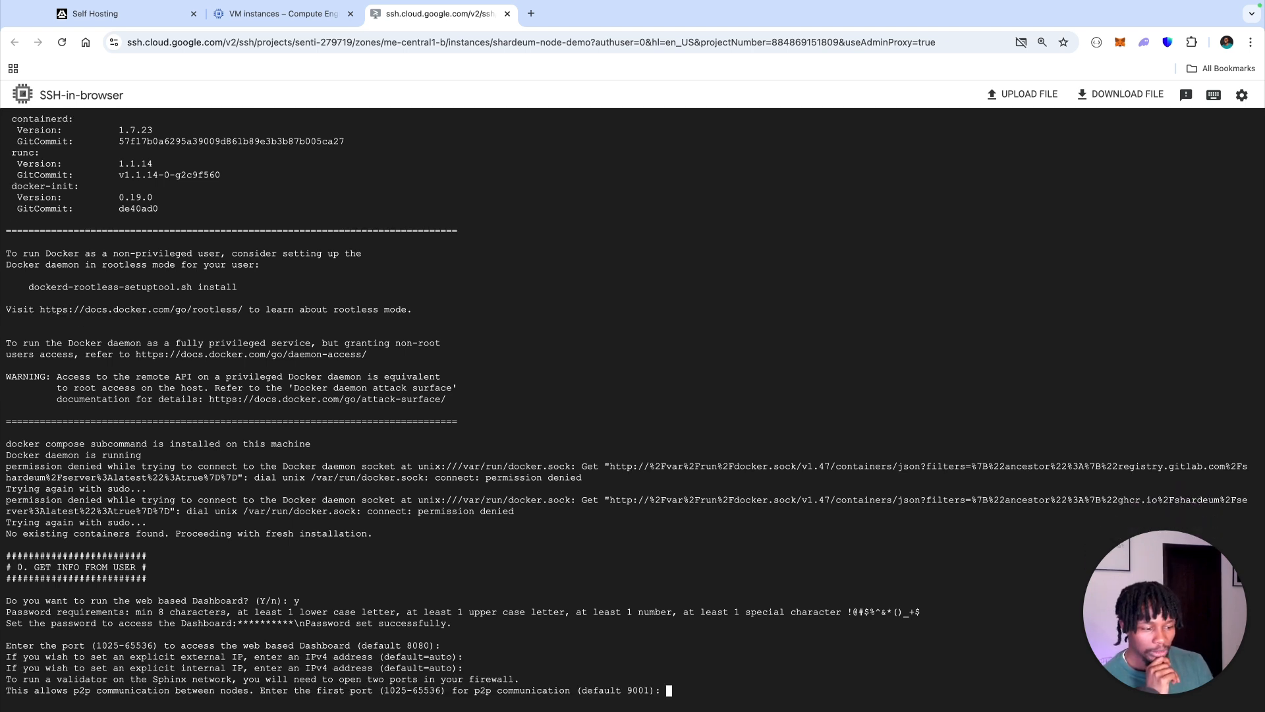
{"action": "key", "text": "Return"}
{"action": "key", "text": "Return"}
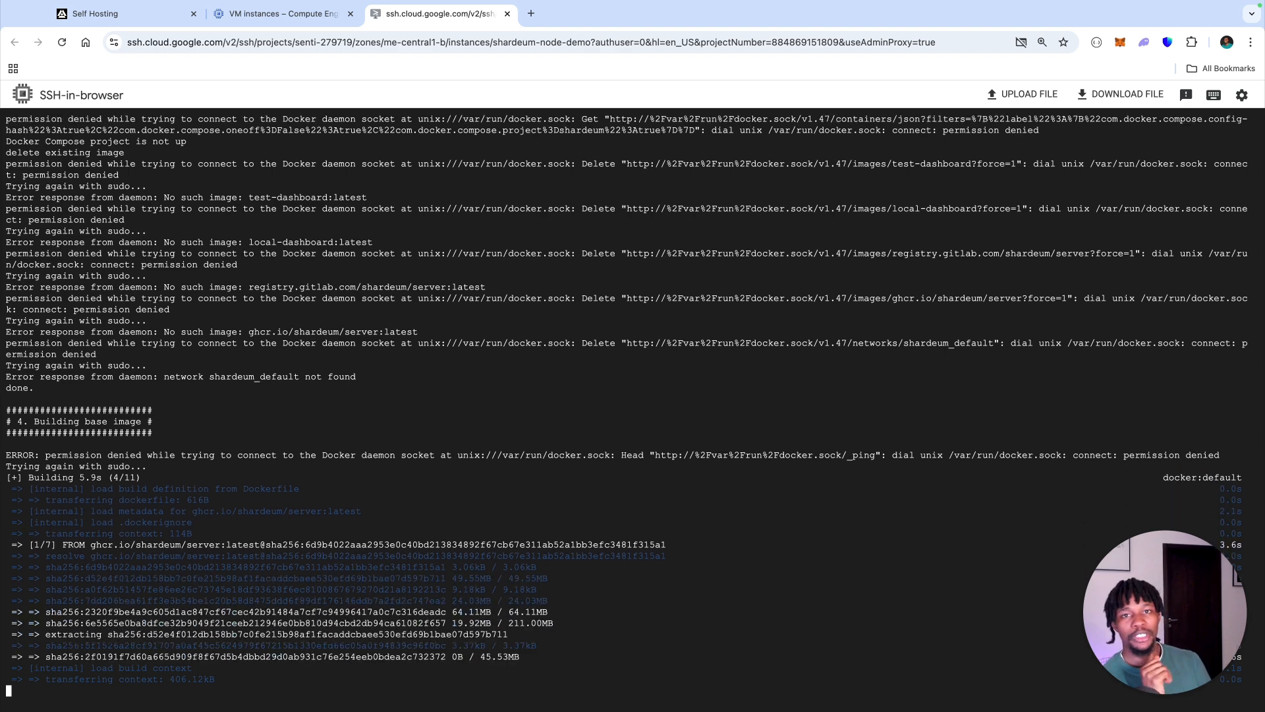
{"action": "scroll", "coordinate": [409, 315], "scroll_direction": "up", "scroll_amount": 10}
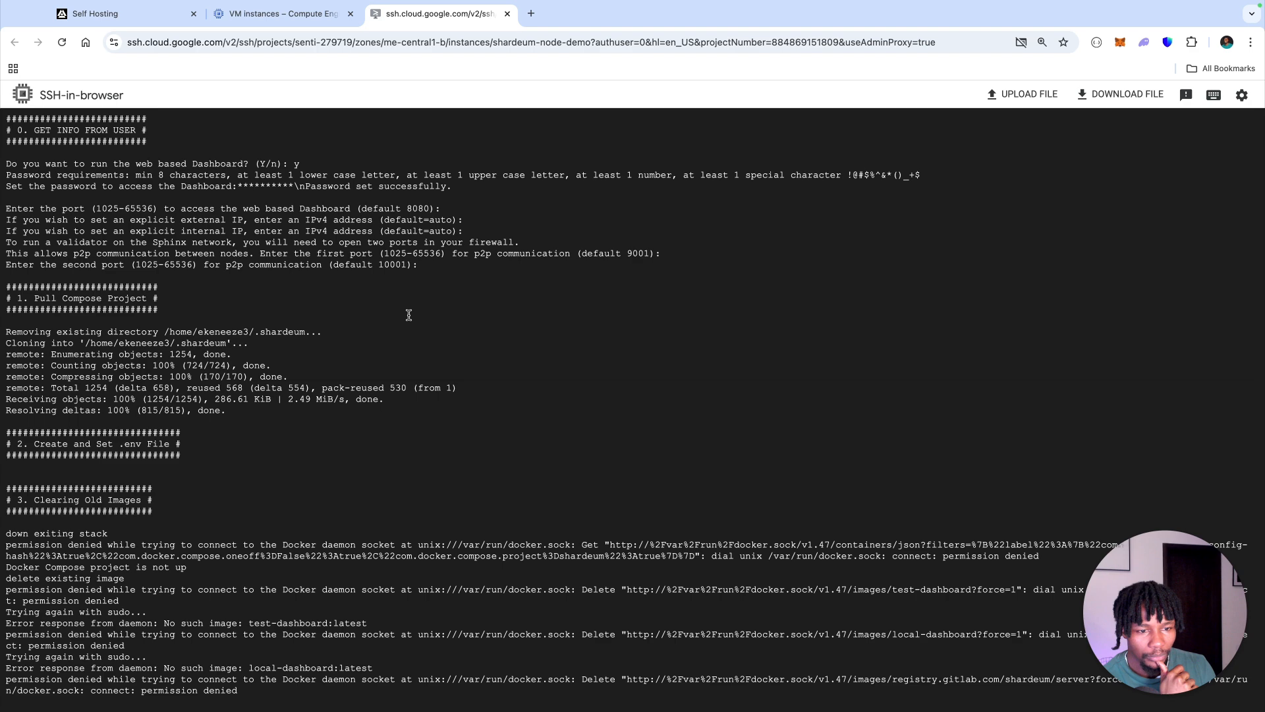
{"action": "scroll", "coordinate": [408, 315], "scroll_direction": "down", "scroll_amount": 10}
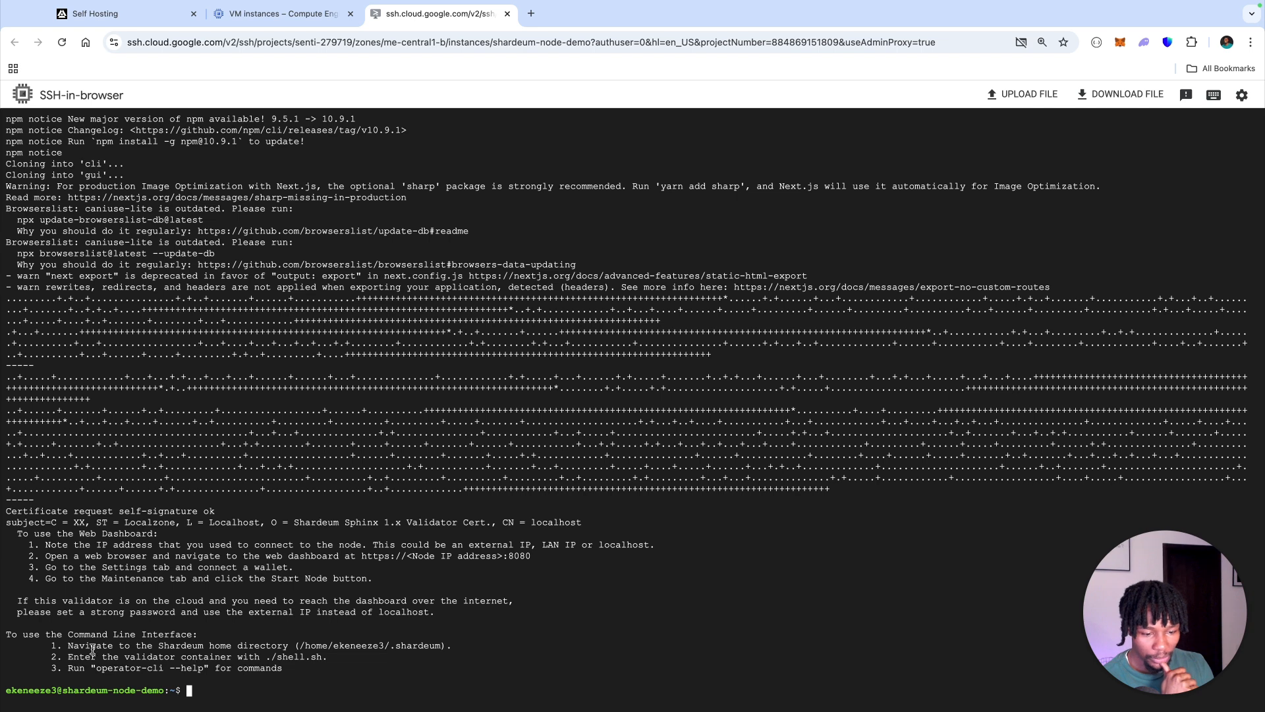
{"action": "left_click_drag", "start_coordinate": [263, 646], "coordinate": [401, 647]}
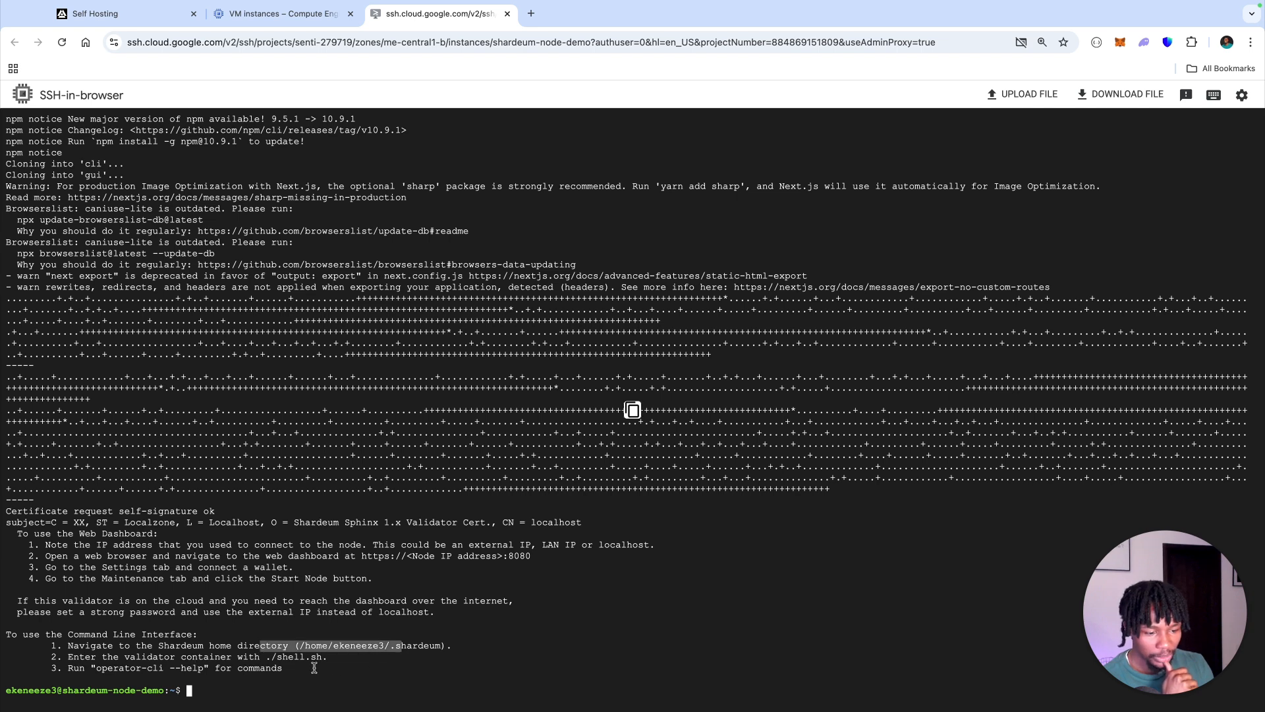
{"action": "left_click", "coordinate": [296, 691]}
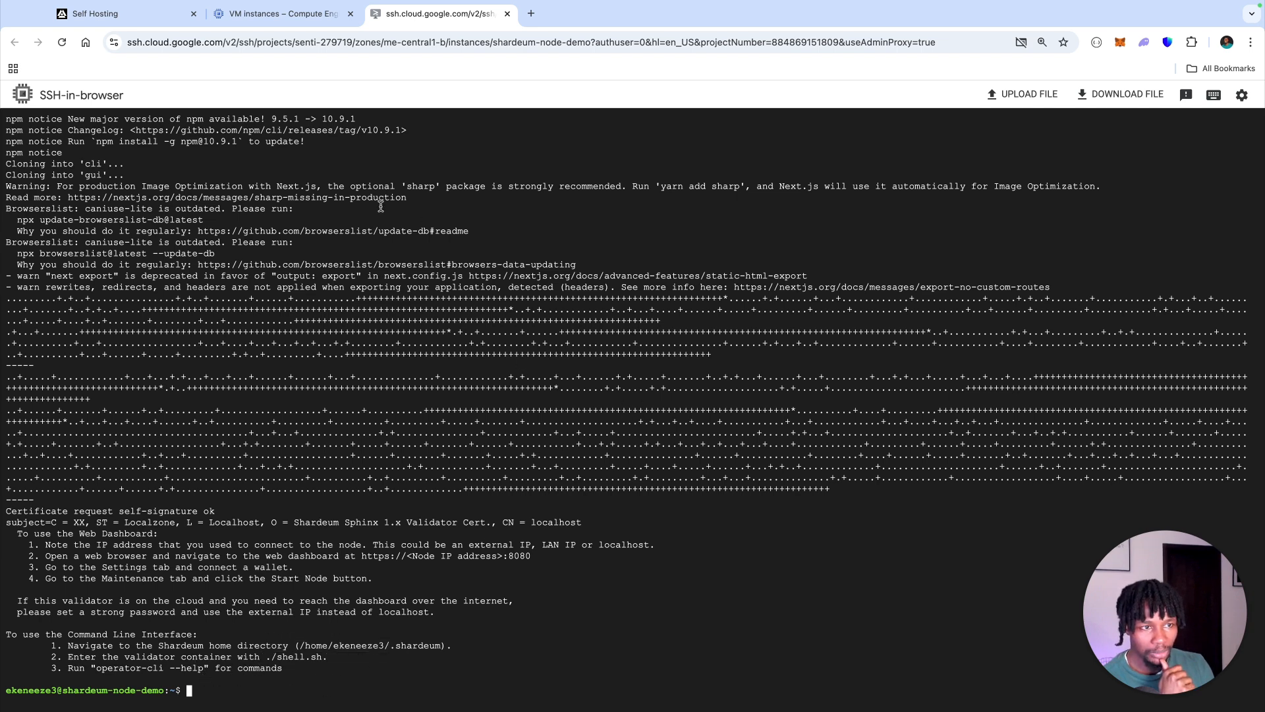
{"action": "left_click", "coordinate": [315, 20]}
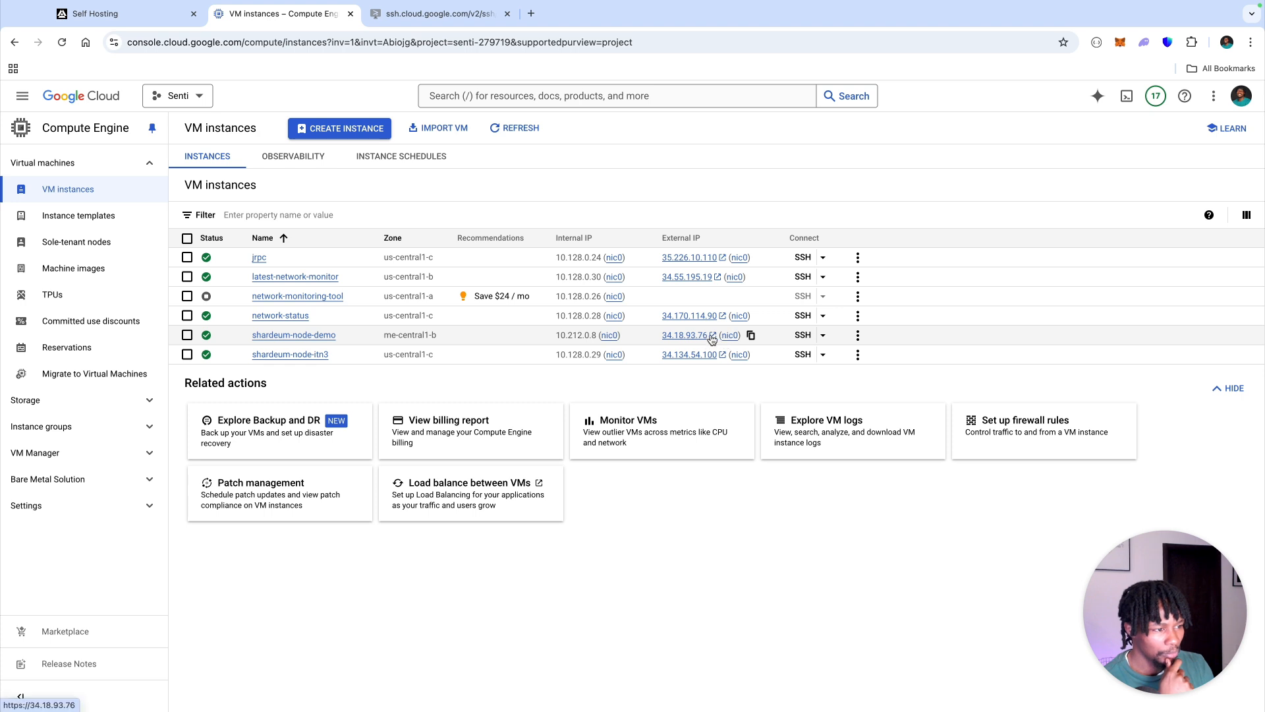
{"action": "left_click", "coordinate": [685, 335]}
{"action": "left_click", "coordinate": [187, 47]}
{"action": "left_click", "coordinate": [222, 46]}
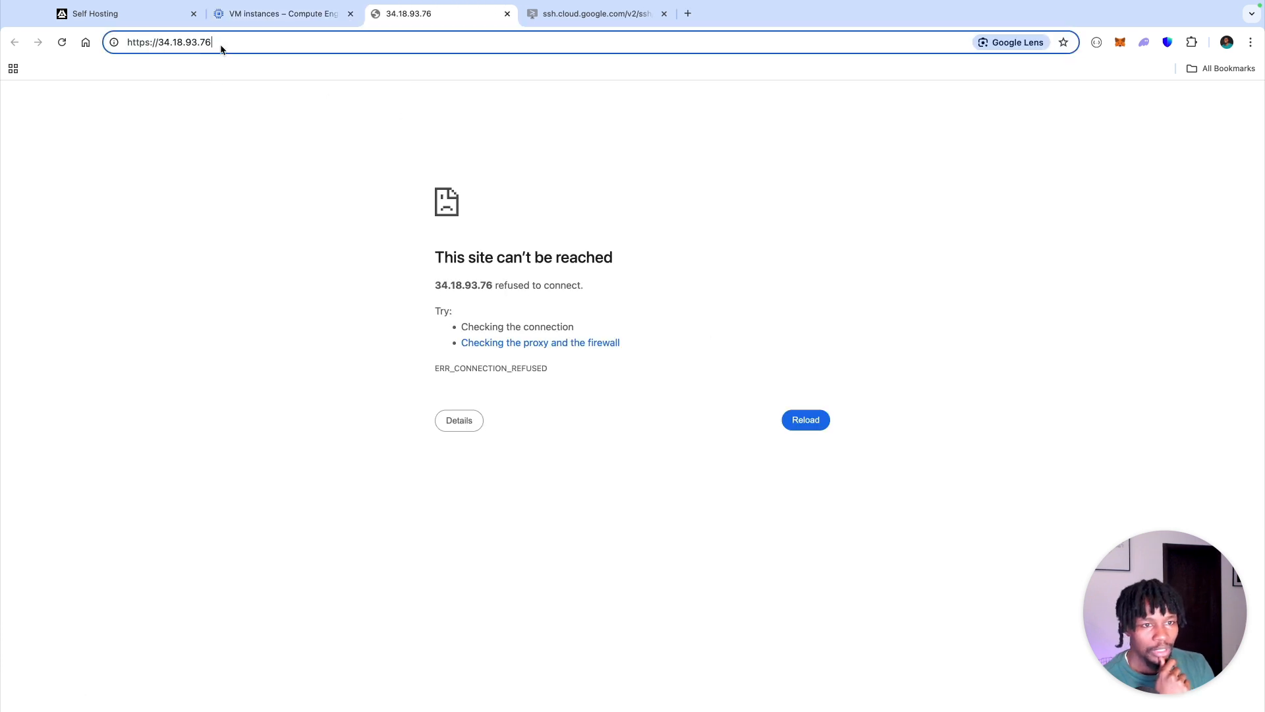
{"action": "type", "text": ":"}
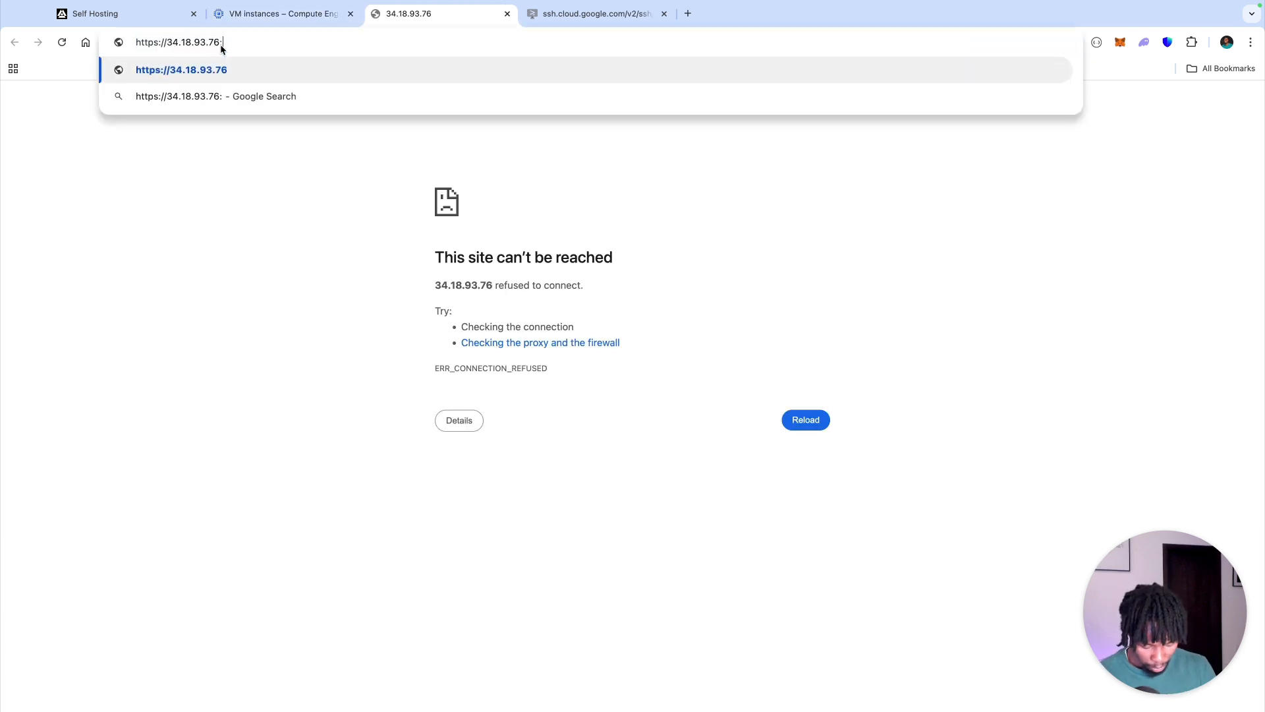
{"action": "type", "text": "8080"}
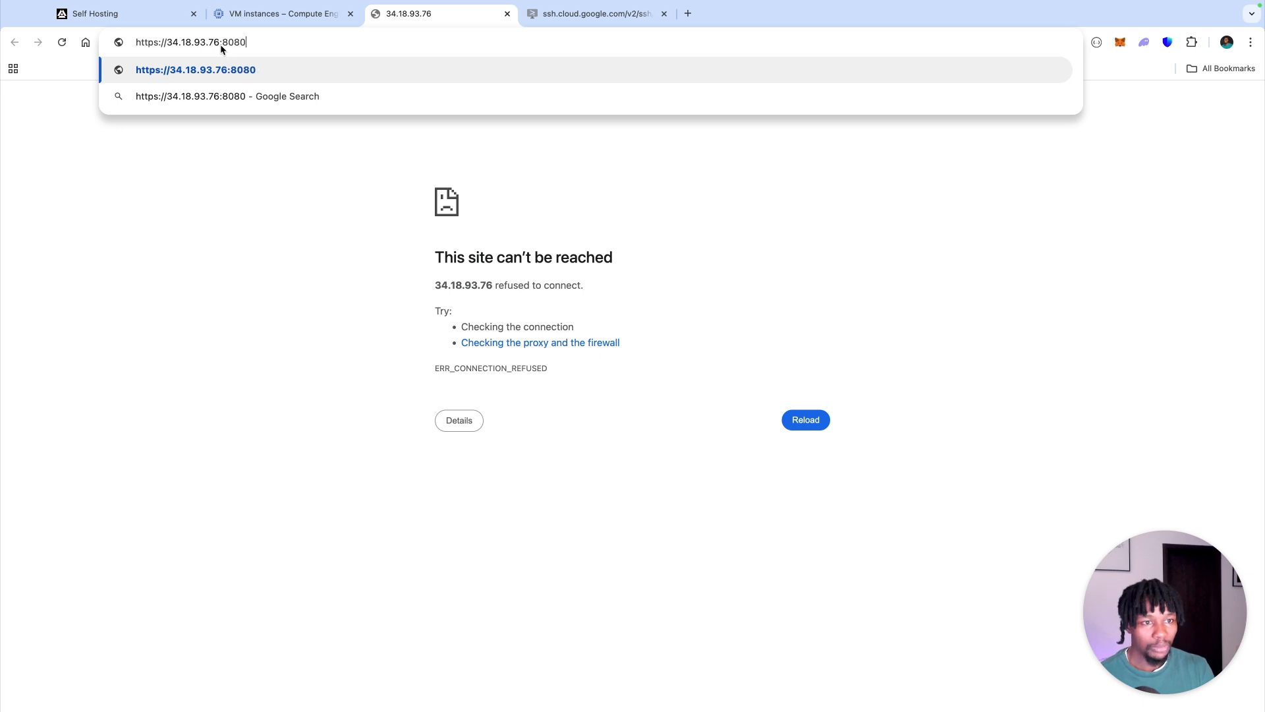
{"action": "key", "text": "Return"}
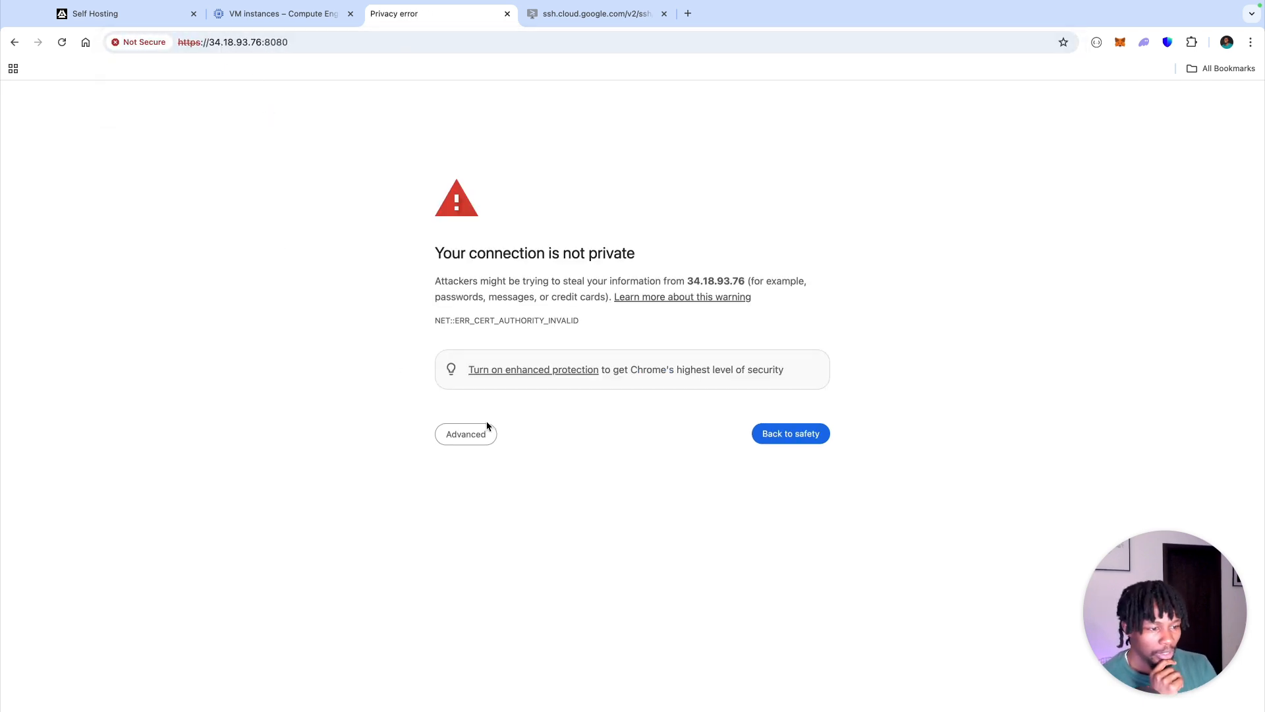
{"action": "left_click", "coordinate": [477, 438]}
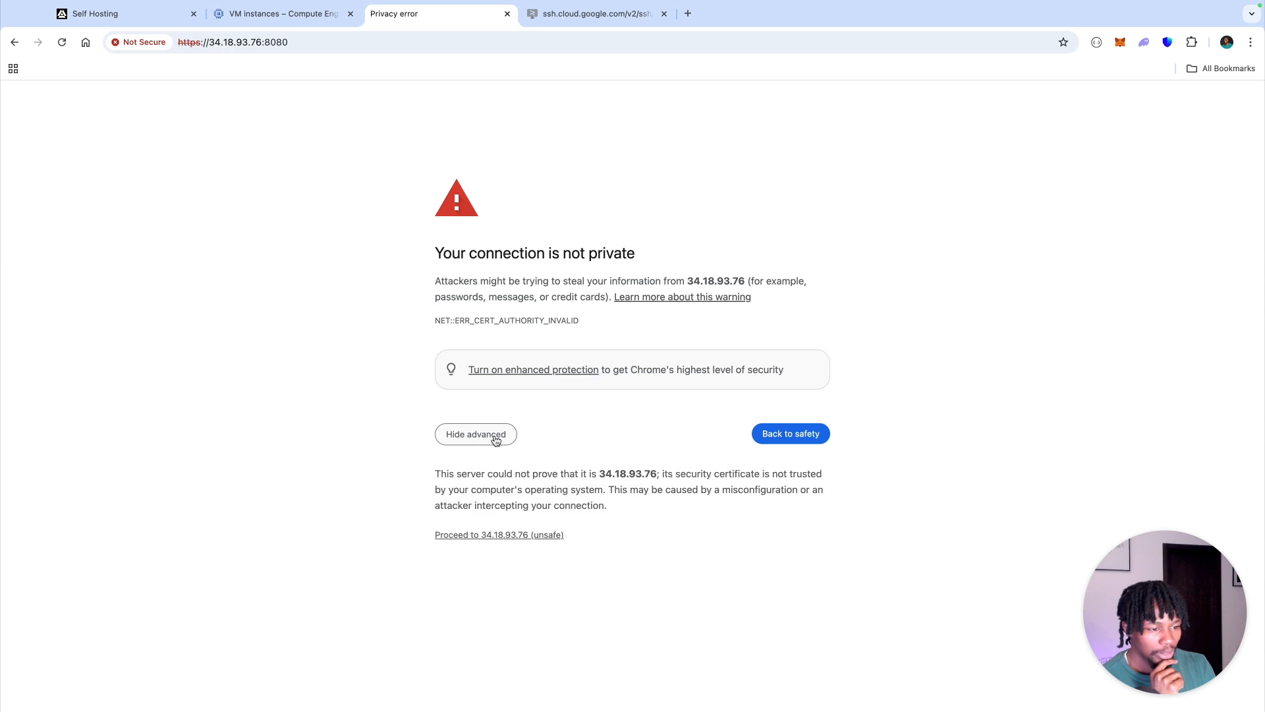
{"action": "left_click", "coordinate": [514, 539]}
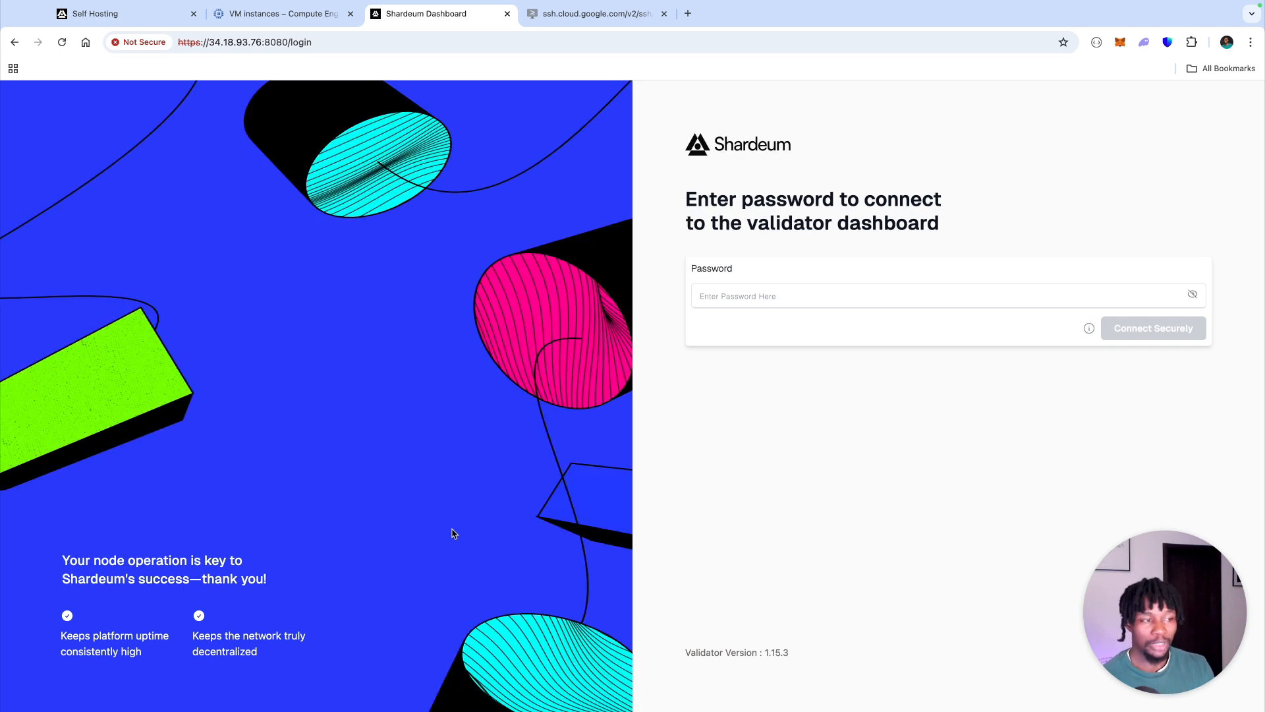
Enter the dashboard access password and connect securely to the Shardeum validator dashboard.
{"action": "left_click", "coordinate": [733, 298]}
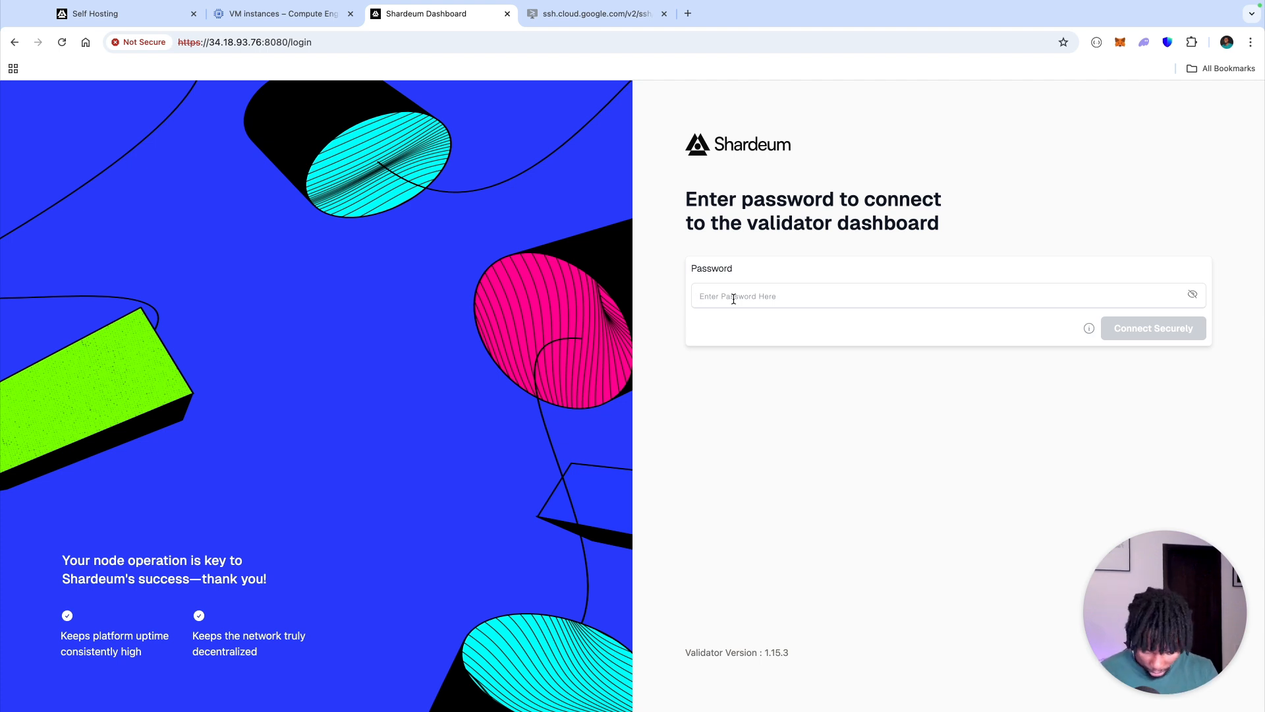
{"action": "type", "text": "*****"}
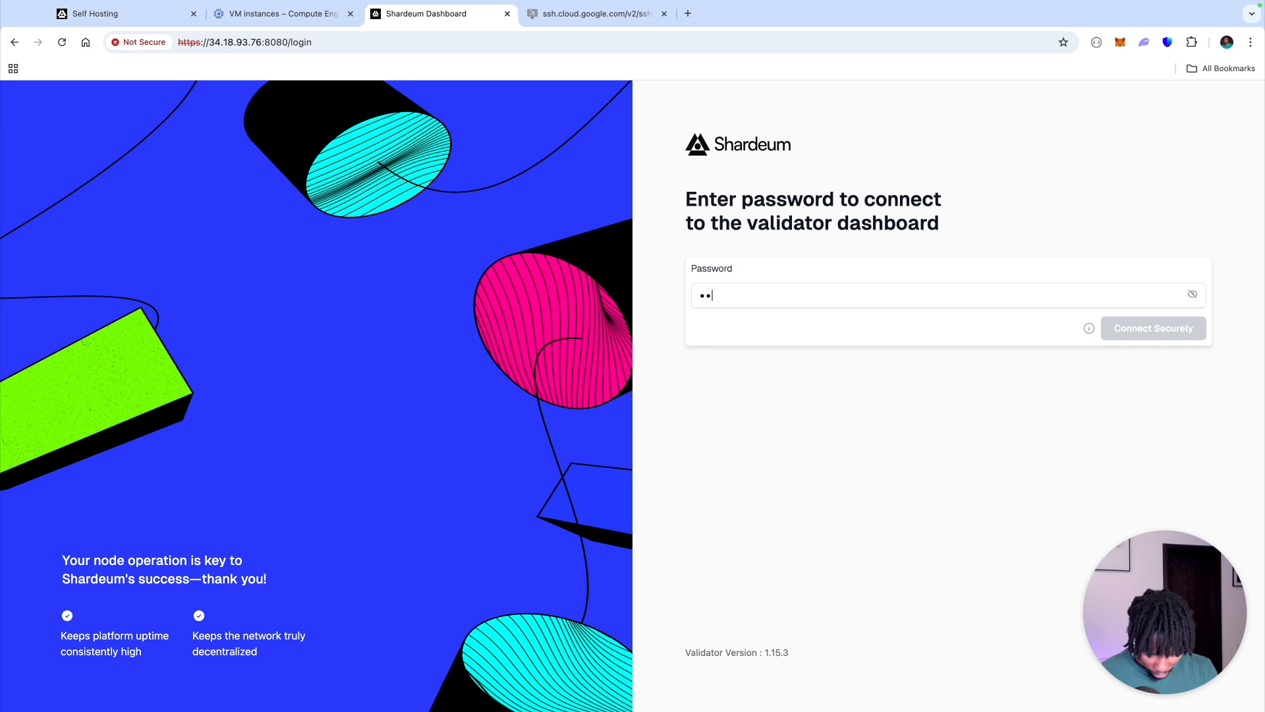
{"action": "type", "text": "*****"}
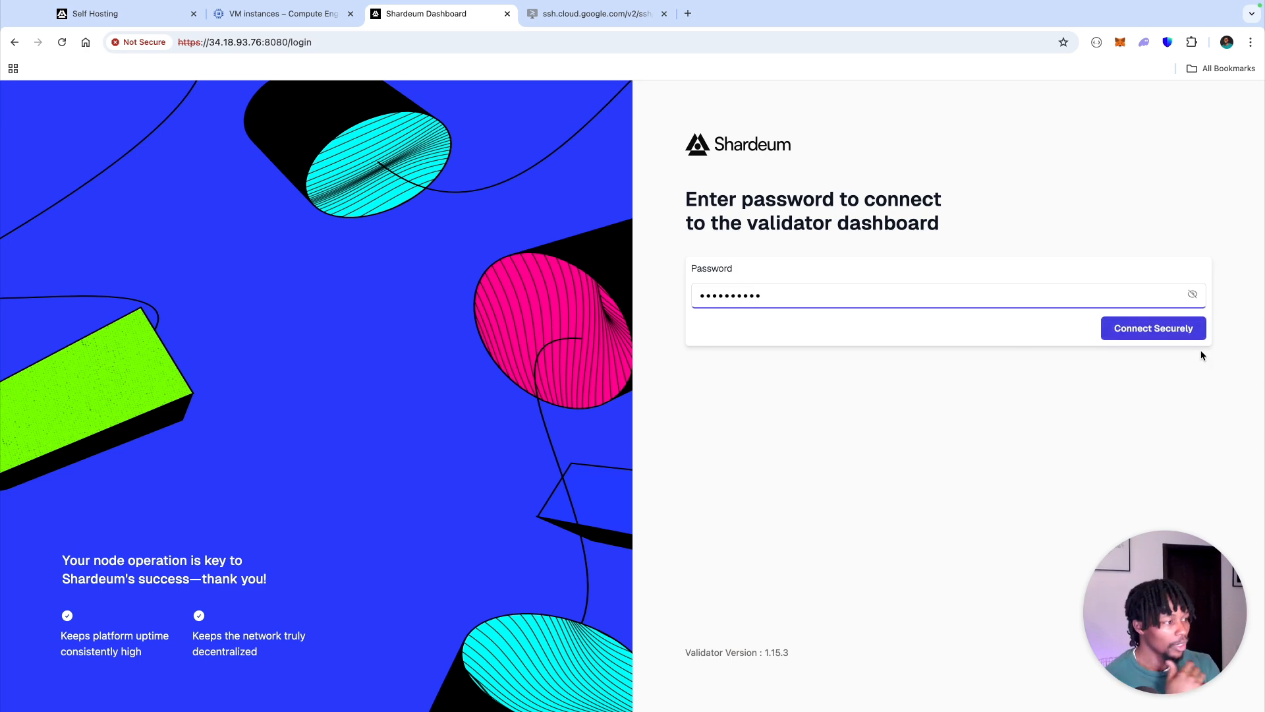
{"action": "left_click", "coordinate": [1193, 329]}
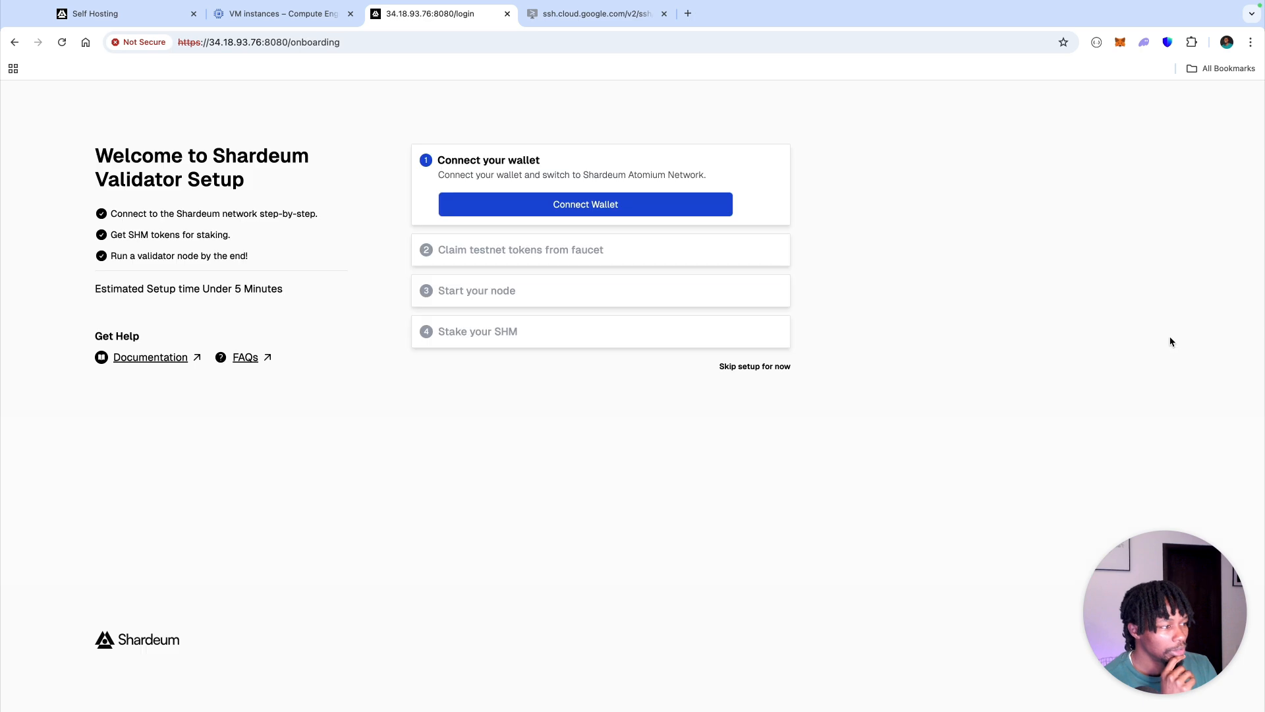